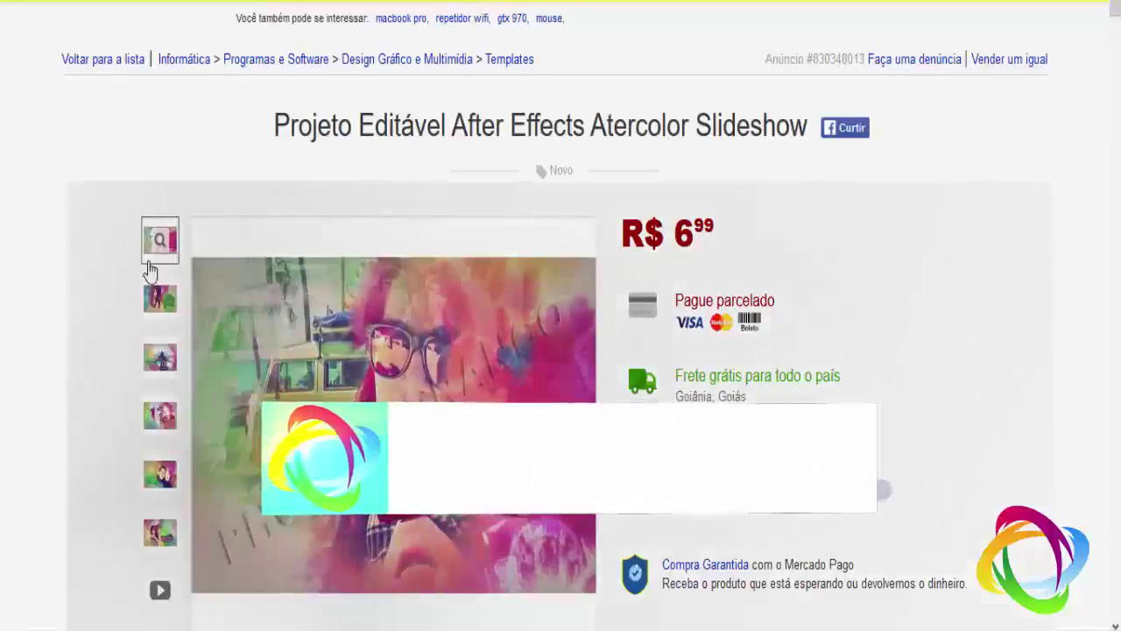
# Scroll through the Watercolor Slideshow listing's images and description
pyautogui.scroll(-2, 65, 278)
pyautogui.scroll(-3, 44, 275)
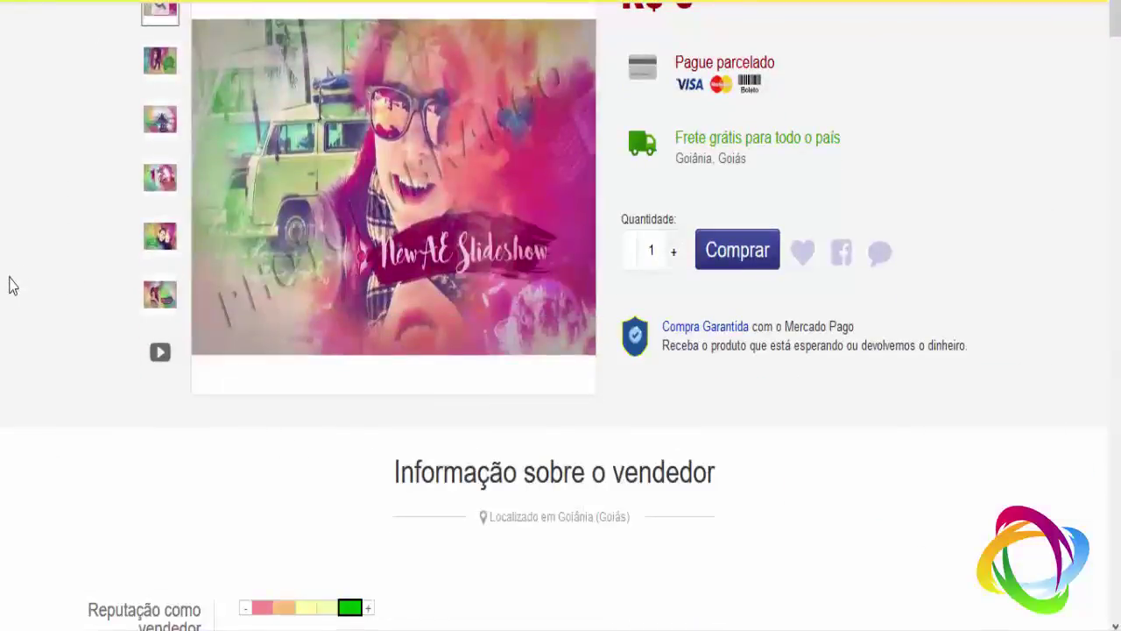
pyautogui.scroll(2, 7, 285)
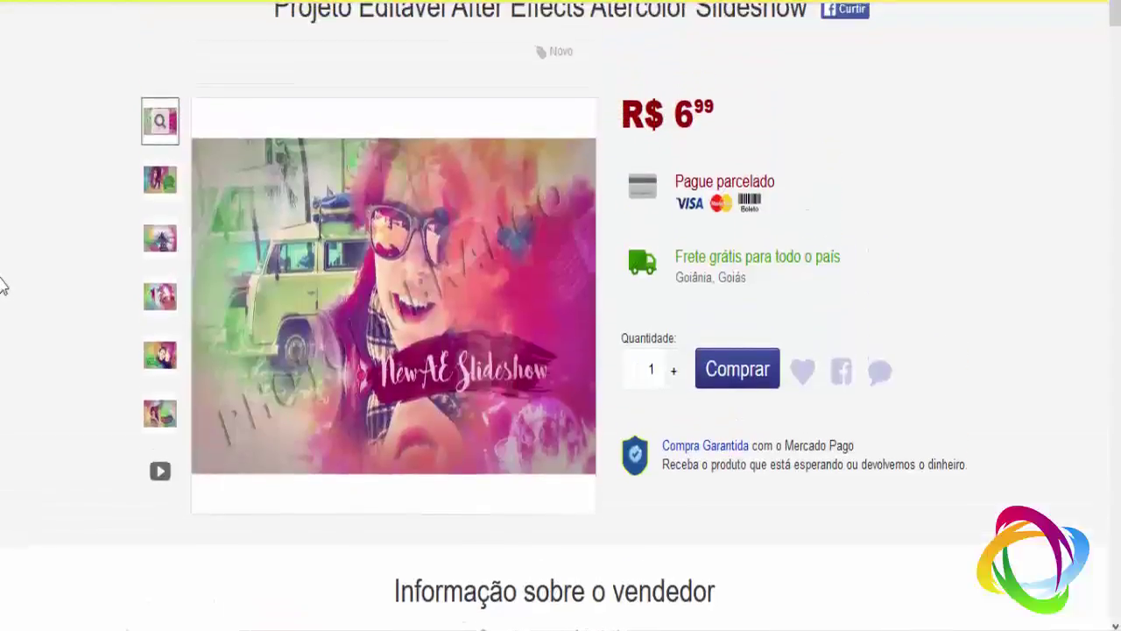
pyautogui.scroll(-2, 3, 286)
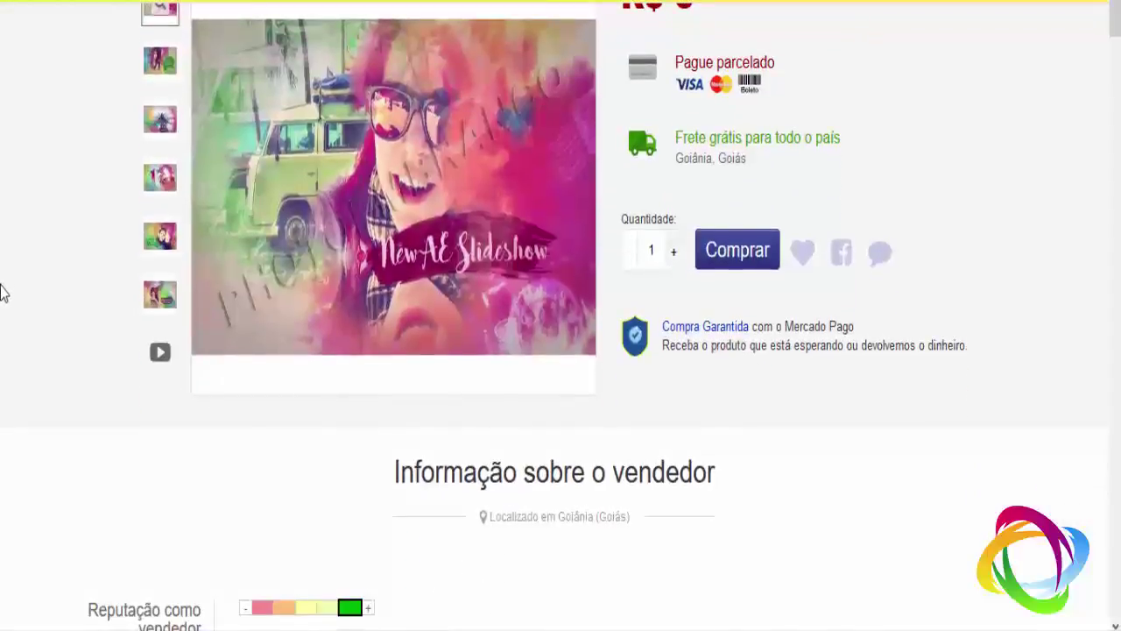
pyautogui.scroll(-5, 3, 292)
pyautogui.scroll(-5, 3, 294)
pyautogui.scroll(-3, 3, 296)
pyautogui.scroll(-5, 3, 295)
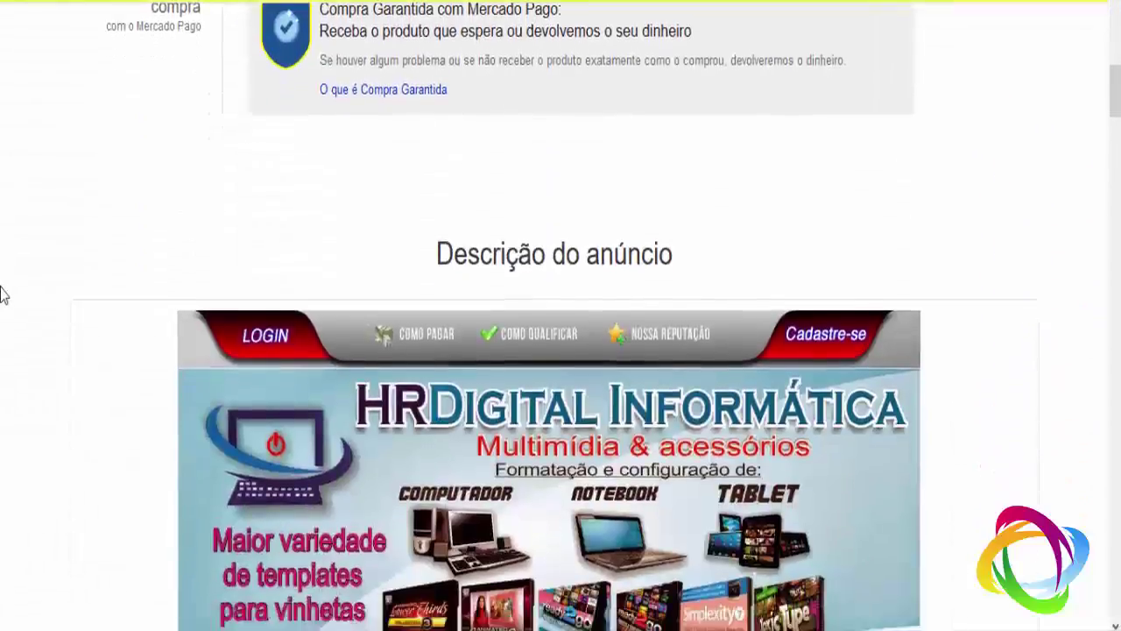
pyautogui.scroll(-5, 4, 296)
pyautogui.scroll(-5, 3, 295)
pyautogui.scroll(-5, 768, 313)
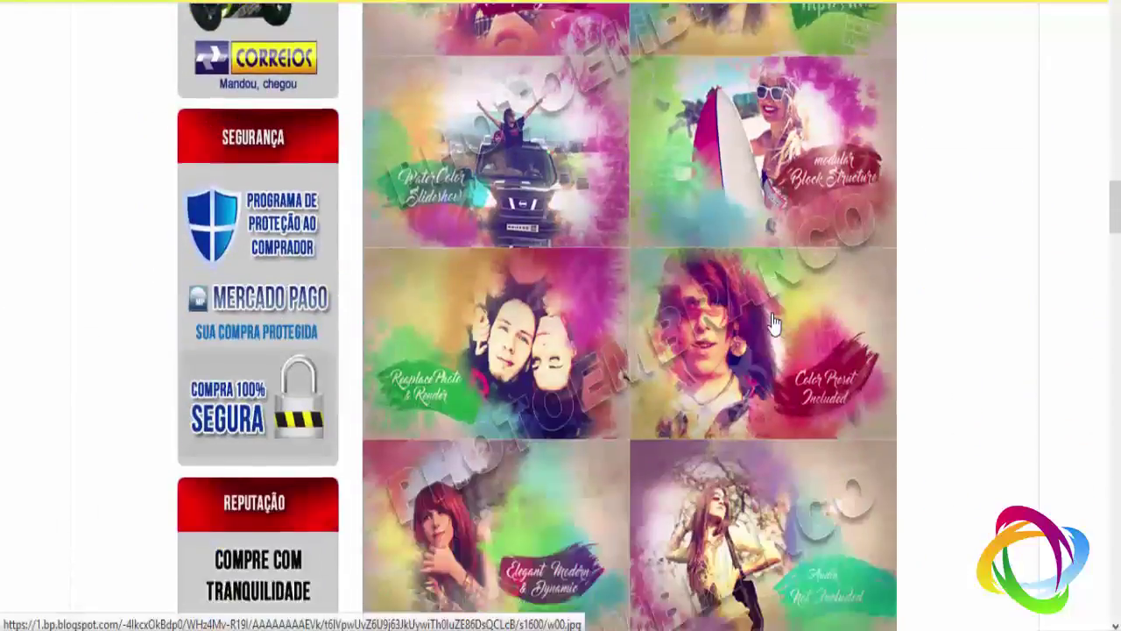
pyautogui.scroll(-4, 483, 257)
pyautogui.scroll(4, 483, 258)
pyautogui.scroll(5, 108, 328)
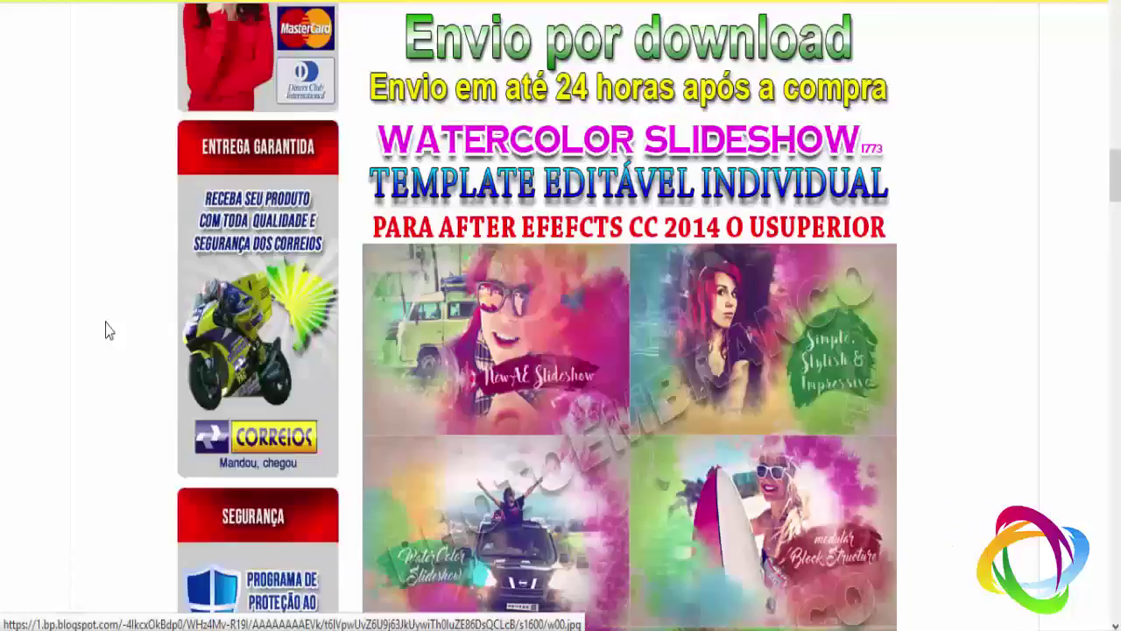
pyautogui.scroll(5, 3, 316)
pyautogui.scroll(5, 2, 318)
pyautogui.scroll(5, 23, 306)
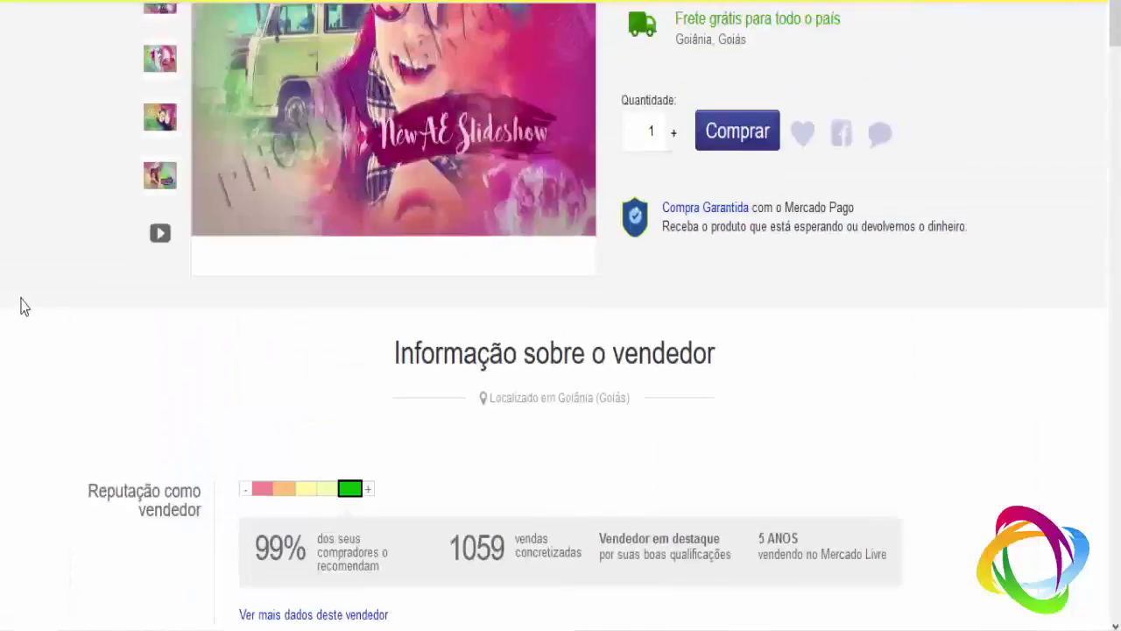
# Play the listing's preview video in the image viewer
pyautogui.click(159, 233)
pyautogui.scroll(3, 408, 276)
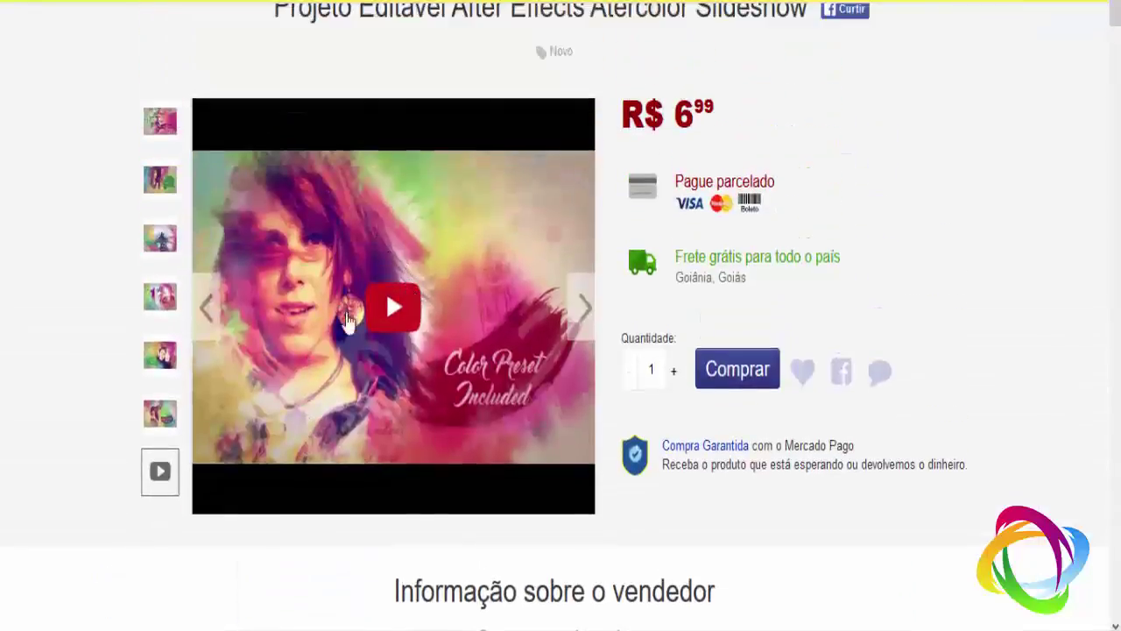
pyautogui.scroll(1, 53, 273)
pyautogui.scroll(-2, 44, 277)
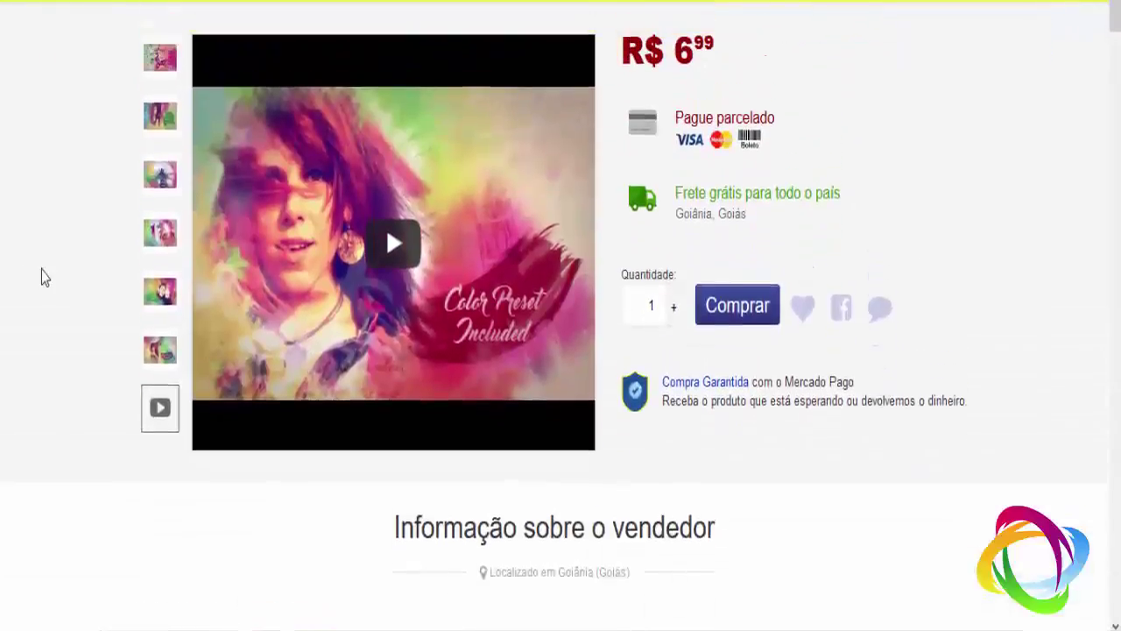
pyautogui.scroll(1, 44, 276)
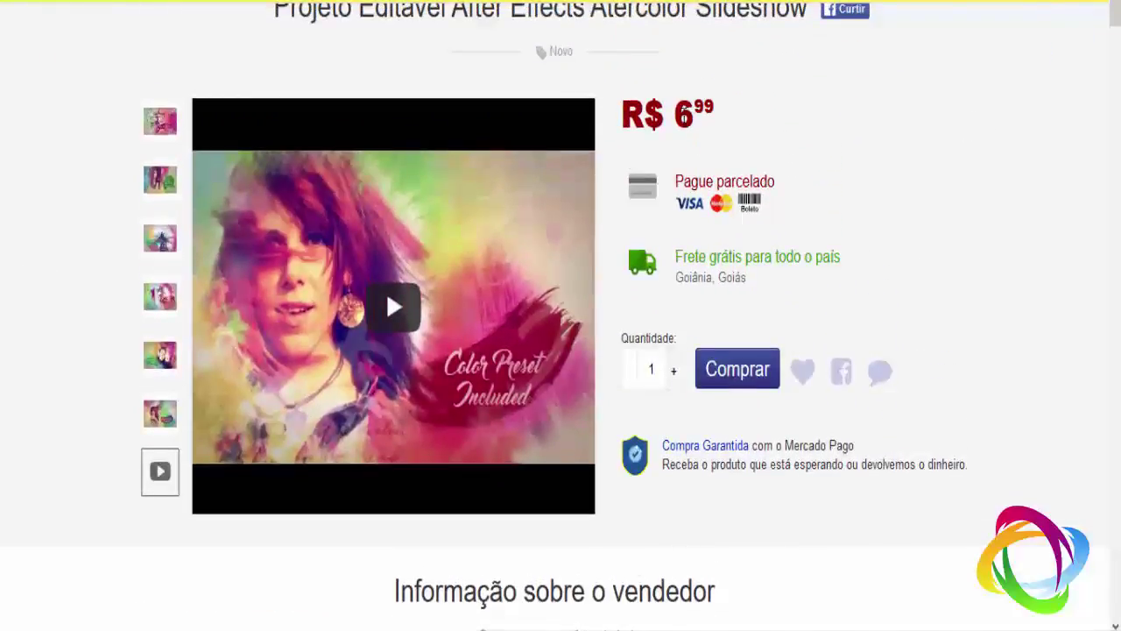
# Highlight the 6,99 price, then scroll the listing down and back up
pyautogui.doubleClick(706, 112)
pyautogui.click(724, 126)
pyautogui.scroll(-4, 896, 243)
pyautogui.scroll(-7, 900, 238)
pyautogui.scroll(-6, 896, 232)
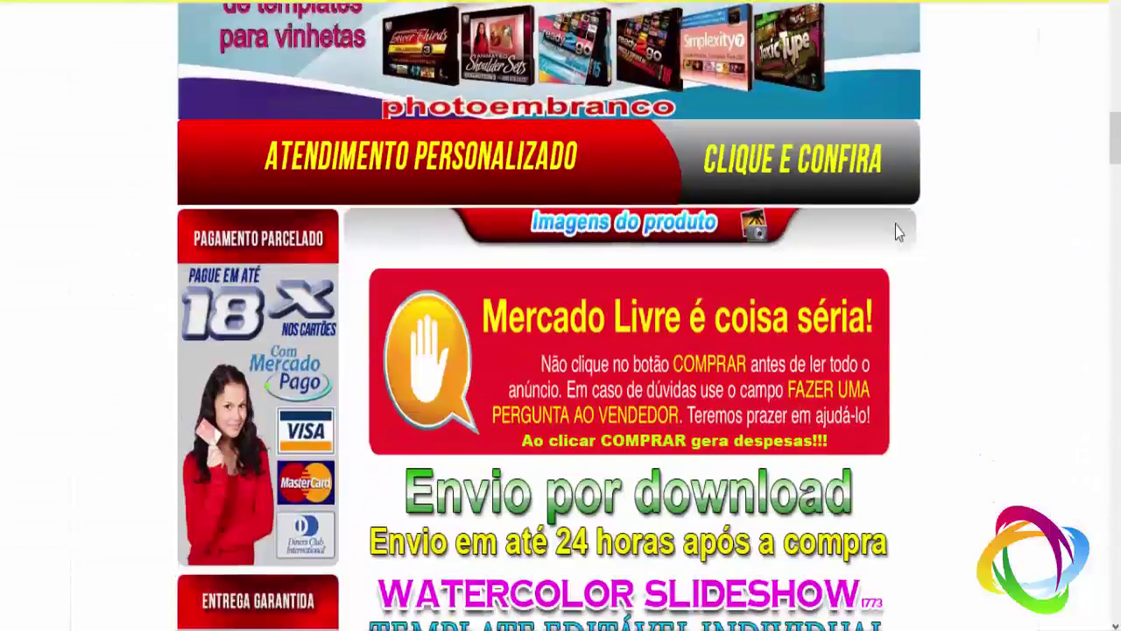
pyautogui.scroll(-5, 895, 225)
pyautogui.scroll(3, 920, 240)
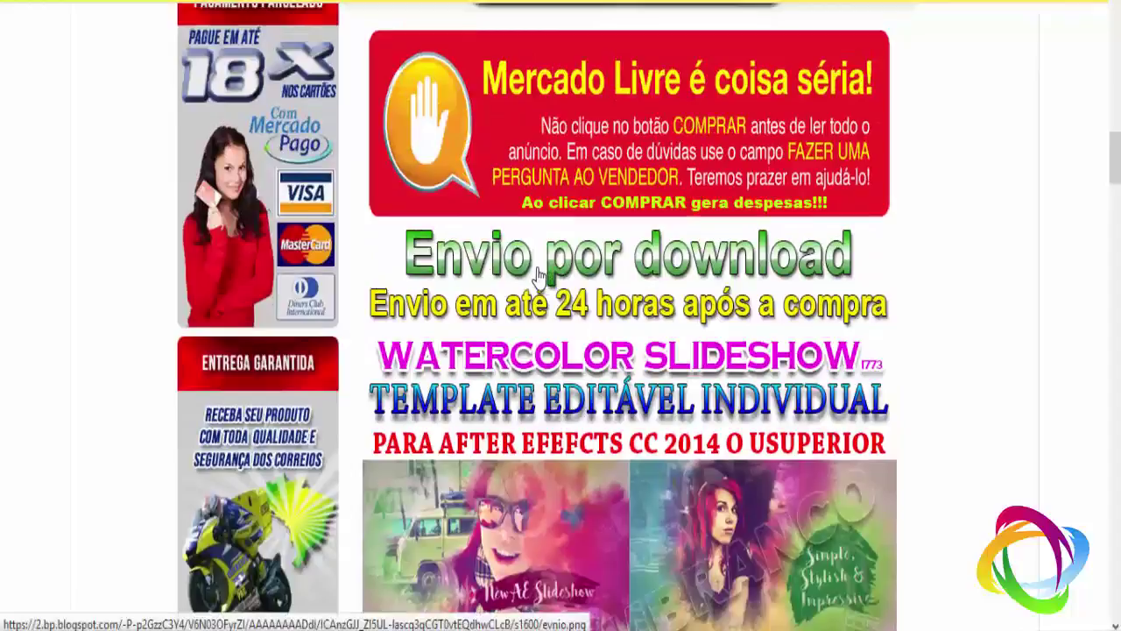
pyautogui.scroll(10, 538, 275)
pyautogui.scroll(6, 526, 277)
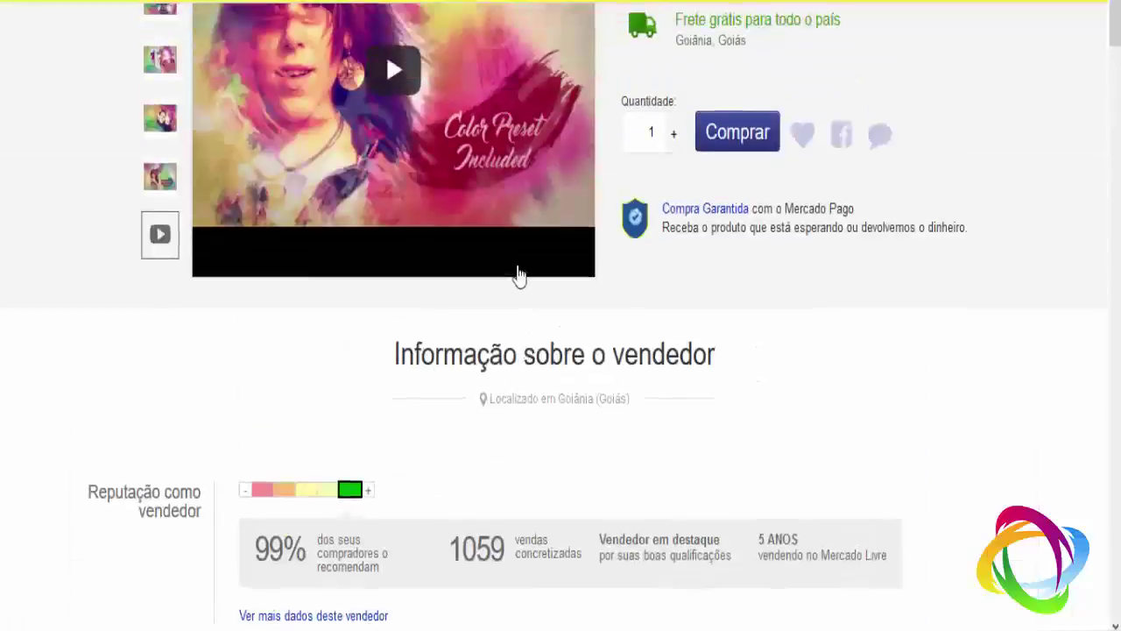
pyautogui.scroll(4, 516, 275)
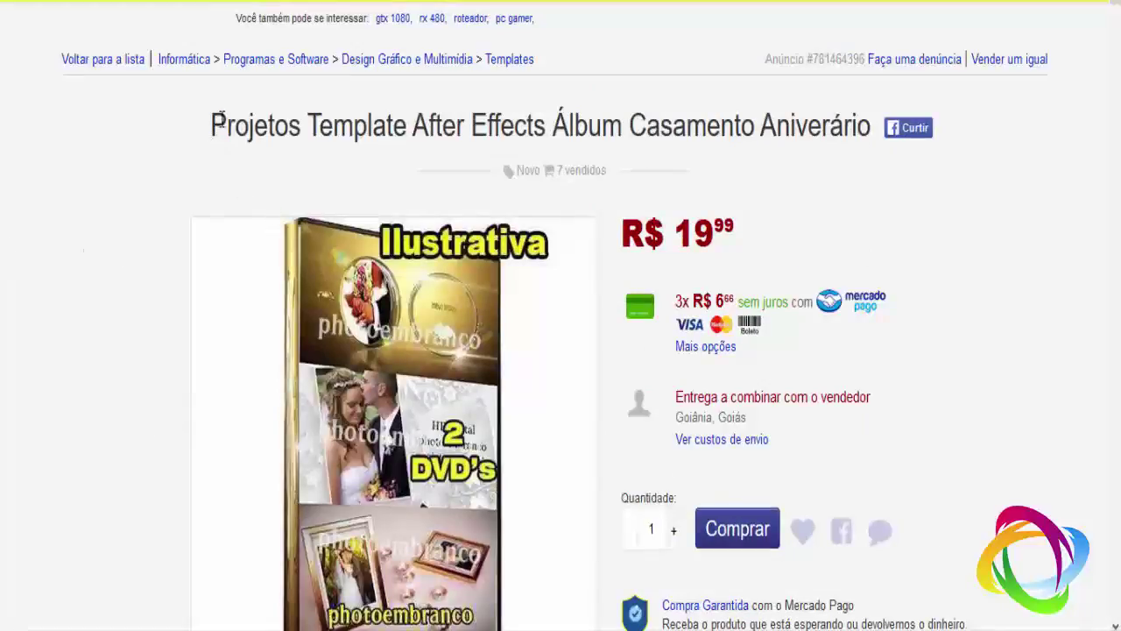
# Highlight the wedding album listing's title, then scroll down through its description
pyautogui.moveTo(219, 123); pyautogui.dragTo(636, 122)
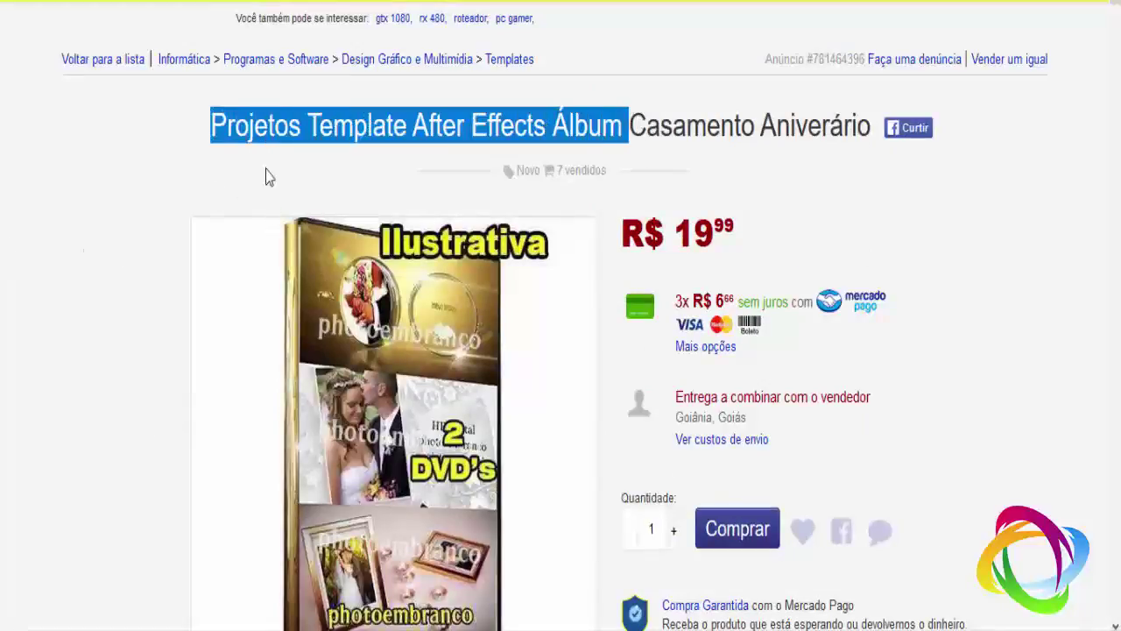
pyautogui.click(83, 205)
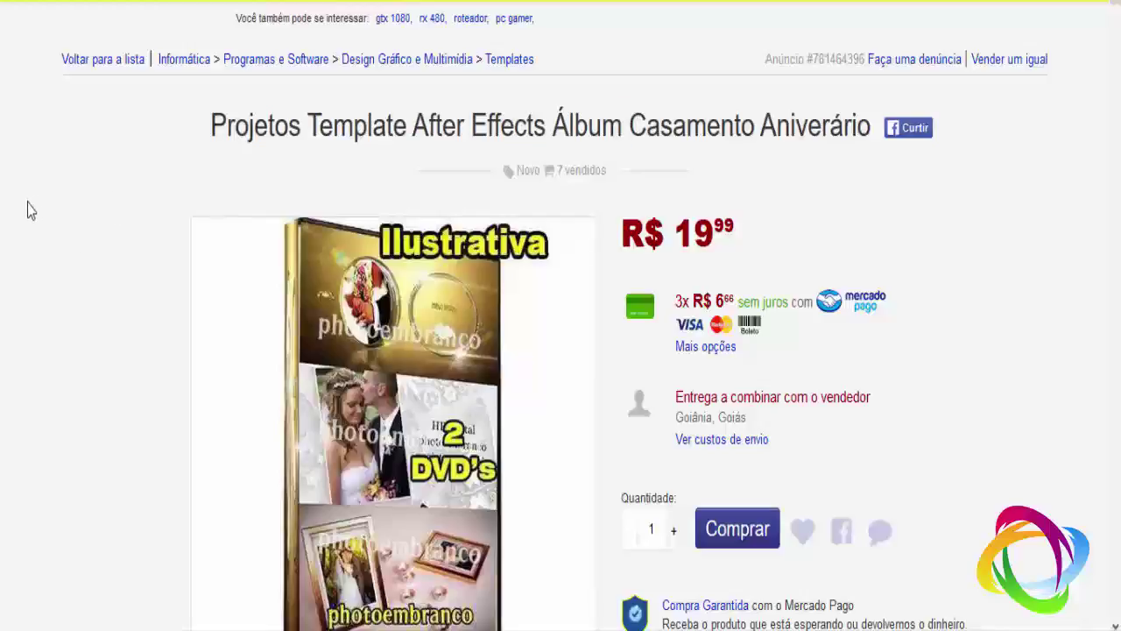
pyautogui.scroll(-2, 21, 217)
pyautogui.scroll(-5, 17, 218)
pyautogui.scroll(-6, 17, 219)
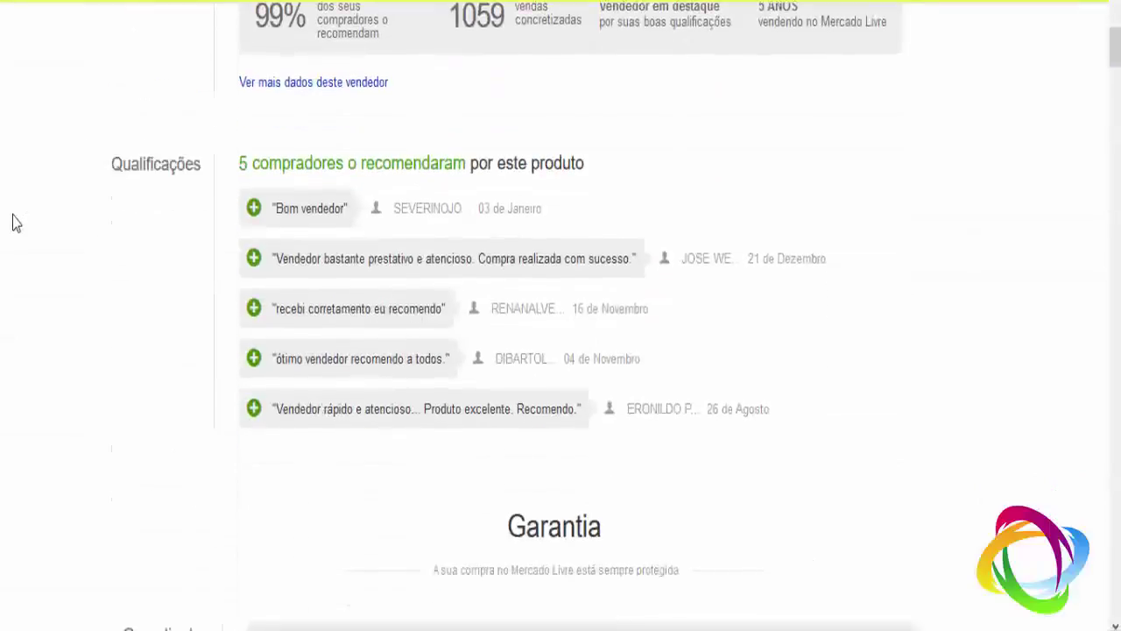
pyautogui.scroll(-6, 16, 223)
pyautogui.scroll(-5, 14, 226)
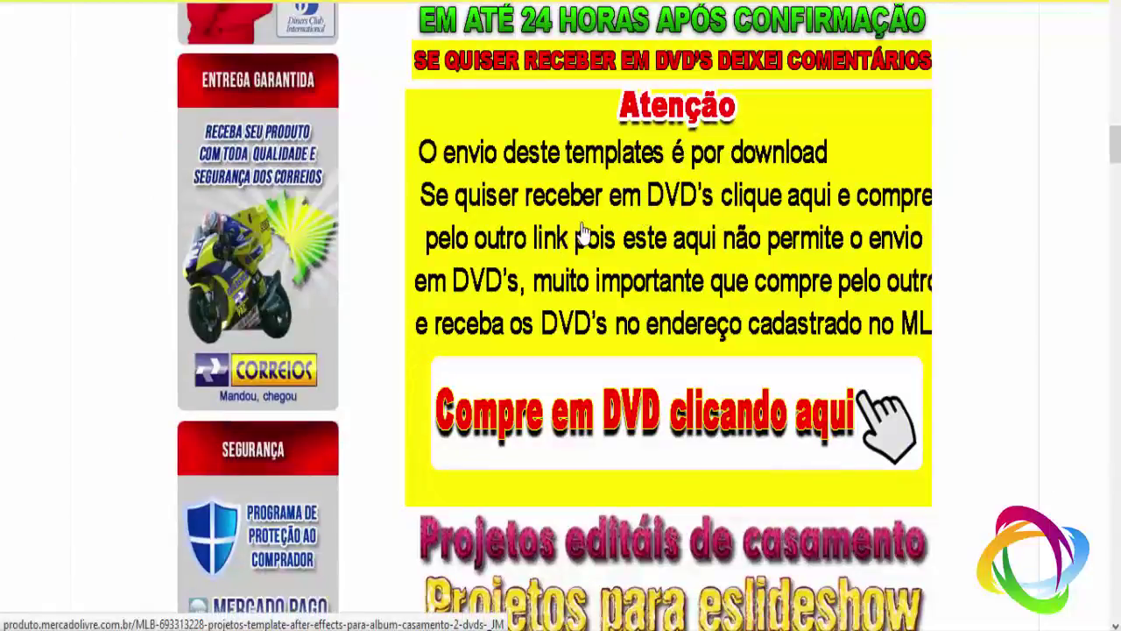
# Scroll back to the top and highlight the R$ 19,99 price
pyautogui.scroll(1, 583, 237)
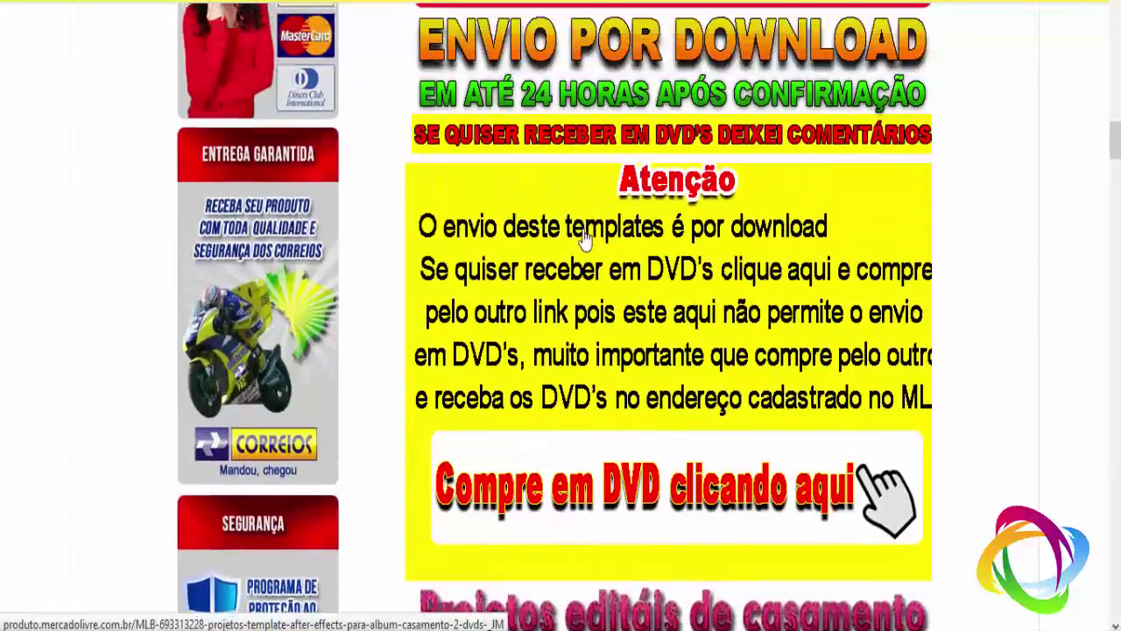
pyautogui.scroll(2, 582, 241)
pyautogui.scroll(-2, 580, 251)
pyautogui.scroll(2, 525, 252)
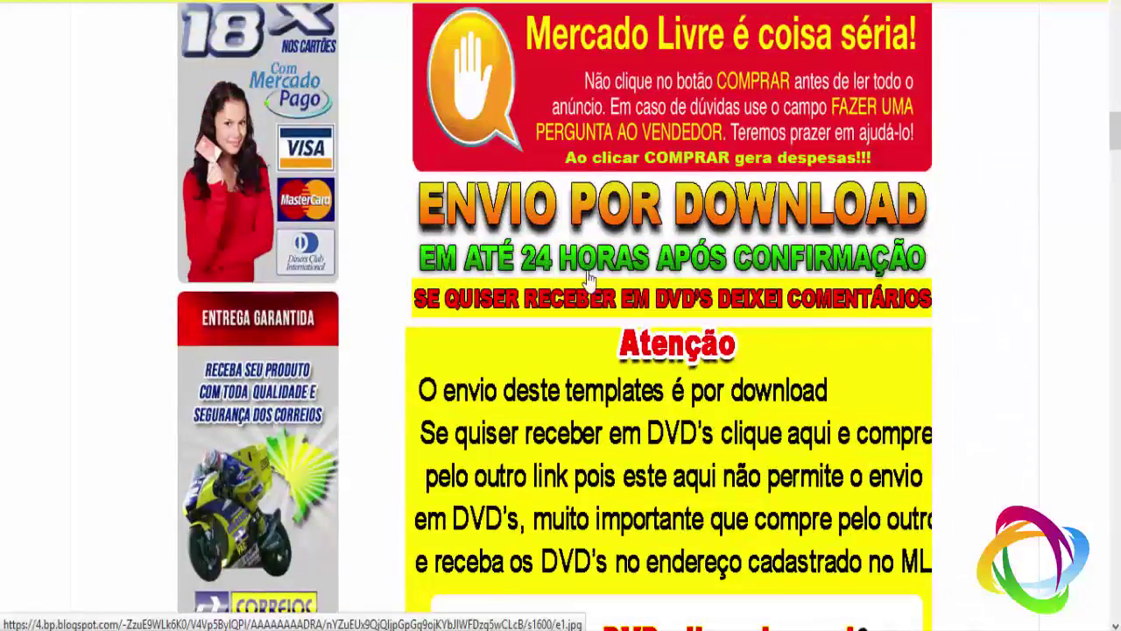
pyautogui.scroll(6, 584, 363)
pyautogui.scroll(10, 579, 341)
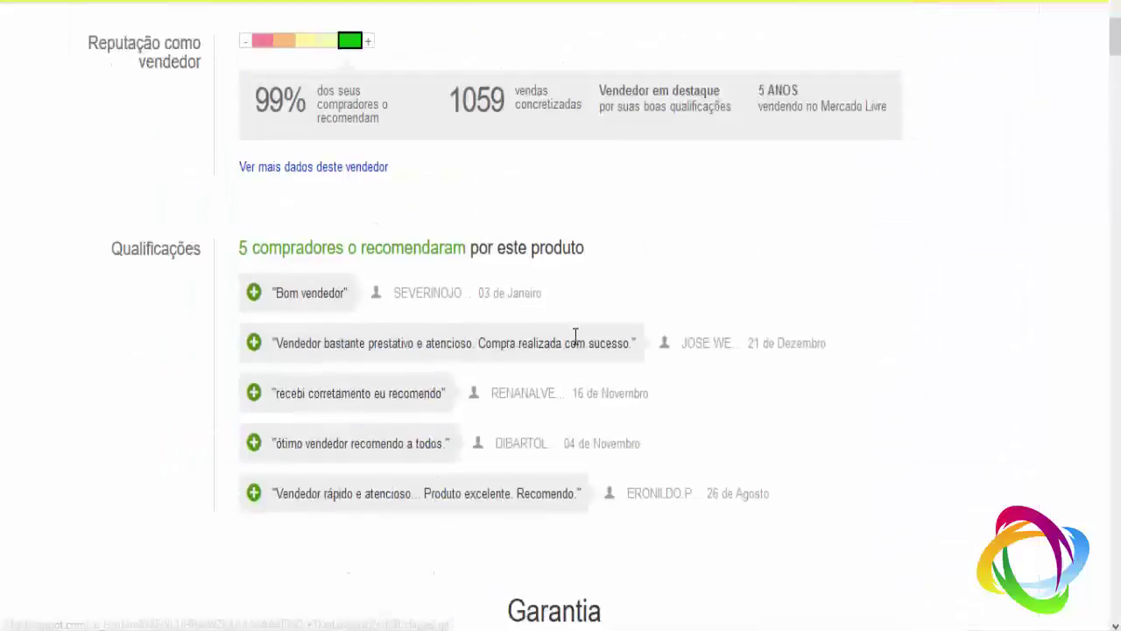
pyautogui.scroll(10, 575, 337)
pyautogui.scroll(5, 583, 340)
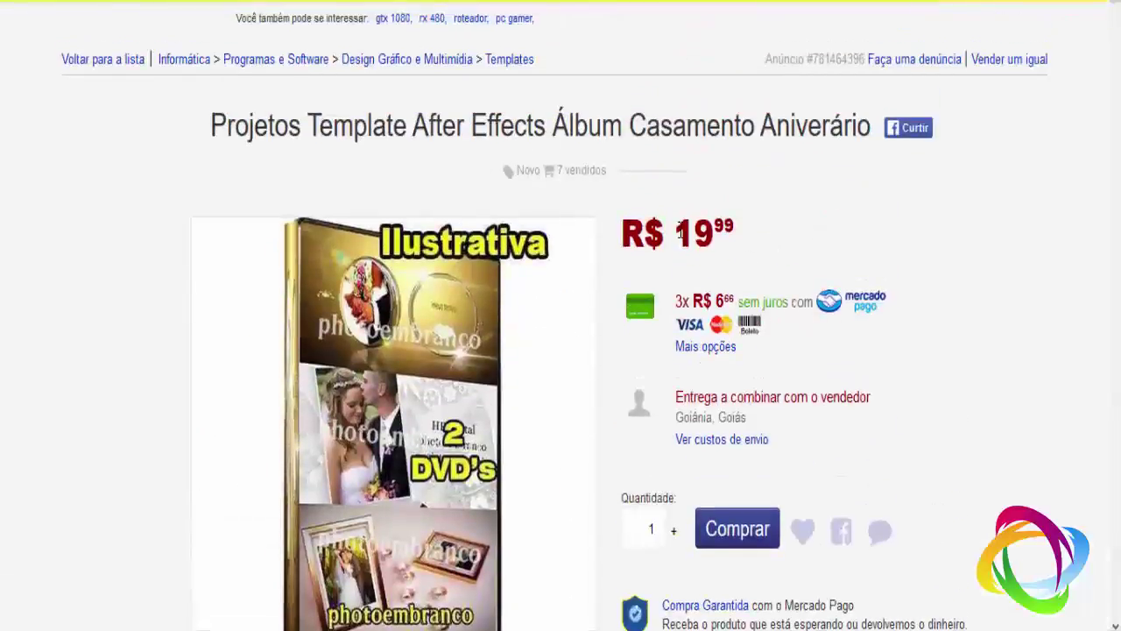
pyautogui.moveTo(680, 232); pyautogui.dragTo(739, 230)
pyautogui.click(739, 231)
pyautogui.moveTo(678, 226); pyautogui.dragTo(761, 236)
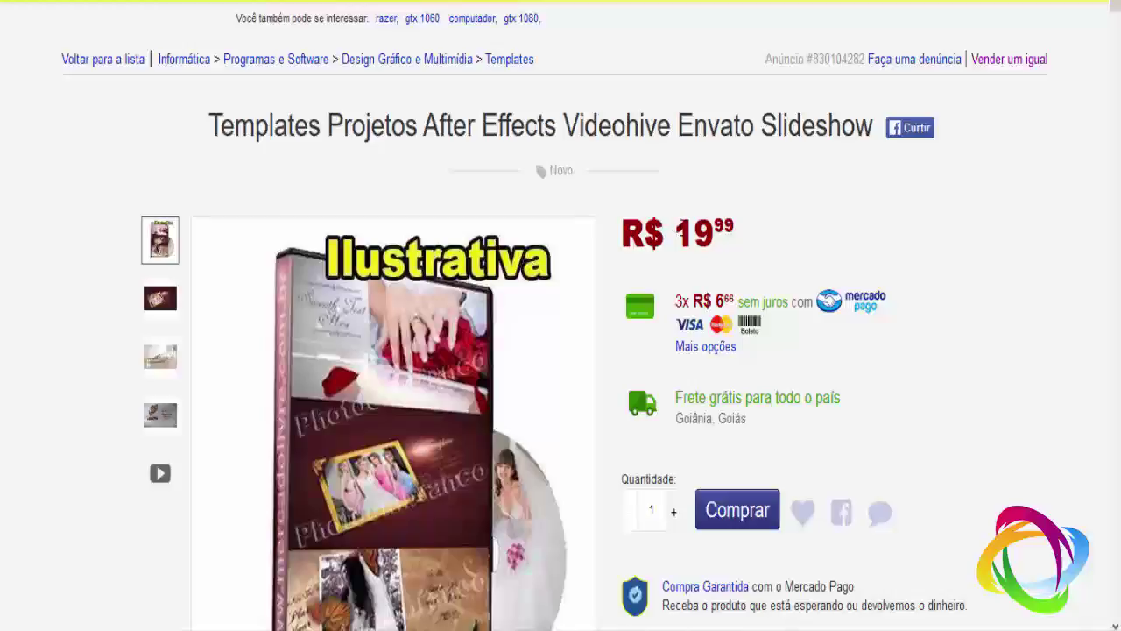
# Highlight the Videohive listing's 19,99 price and scroll through its description
pyautogui.moveTo(674, 233); pyautogui.dragTo(745, 235)
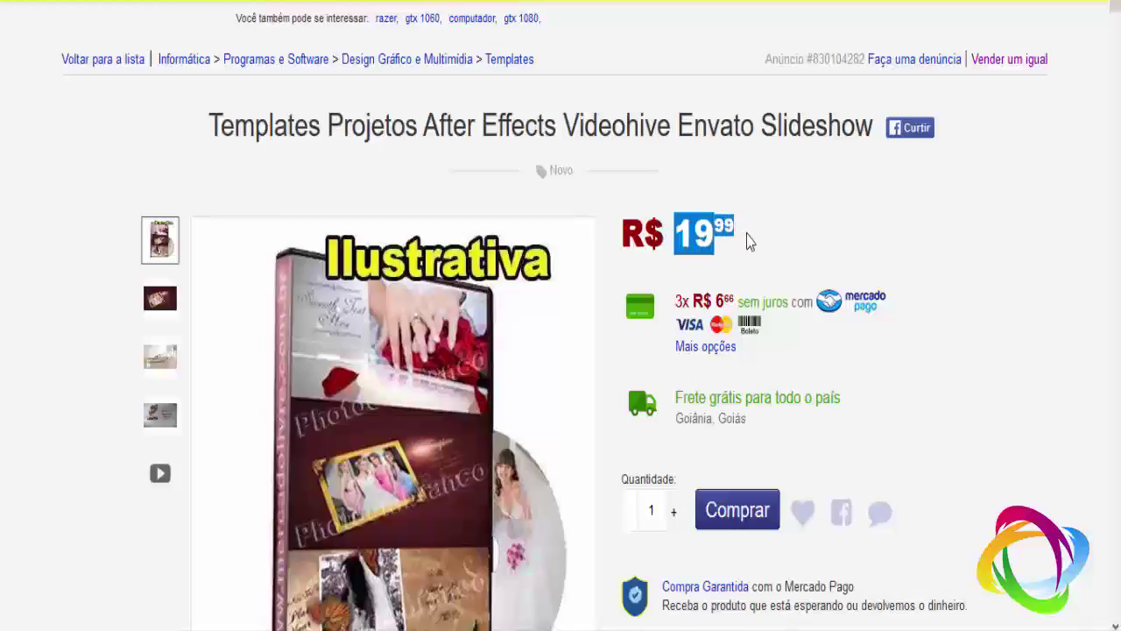
pyautogui.click(749, 241)
pyautogui.scroll(-4, 983, 225)
pyautogui.scroll(-6, 984, 225)
pyautogui.scroll(-8, 984, 229)
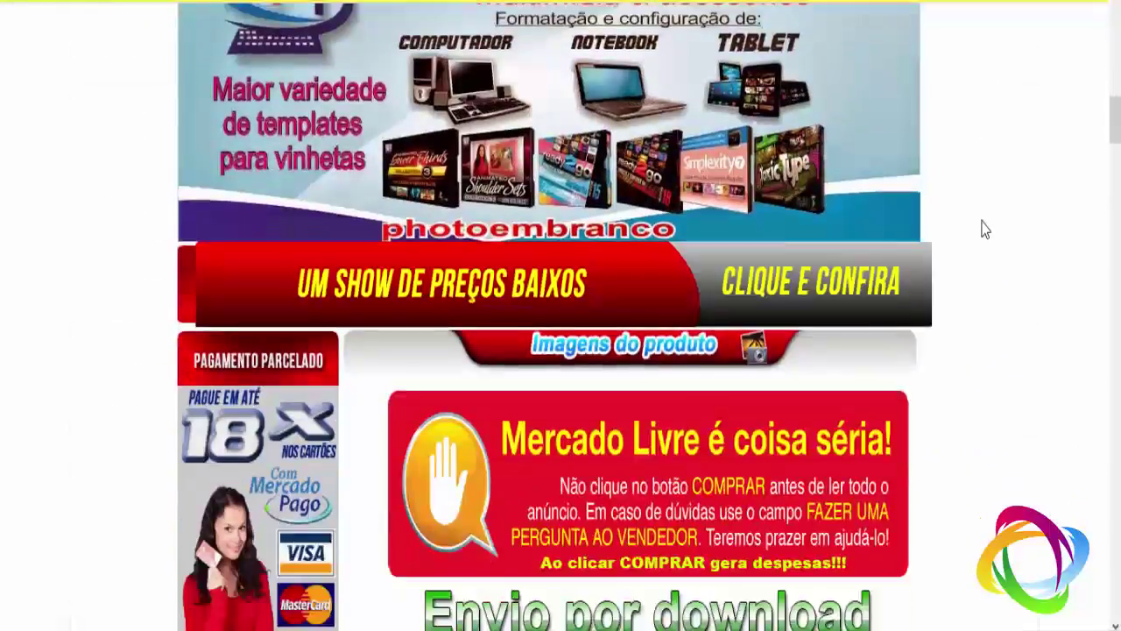
pyautogui.scroll(-5, 984, 228)
pyautogui.scroll(8, 973, 225)
pyautogui.scroll(10, 972, 224)
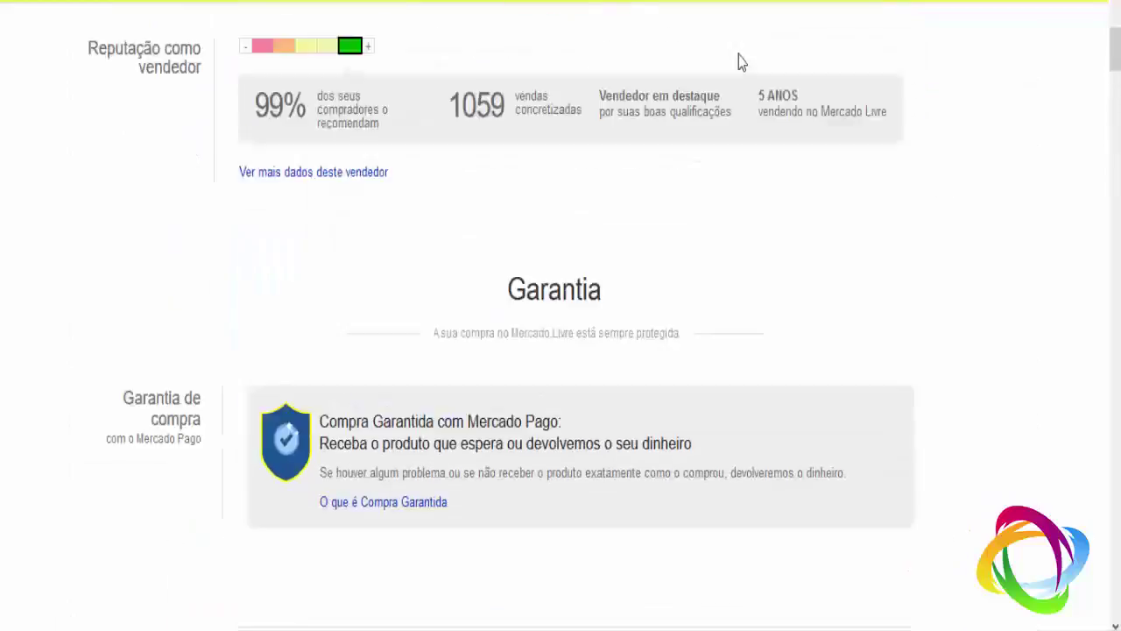
pyautogui.scroll(2, 739, 61)
pyautogui.scroll(10, 739, 62)
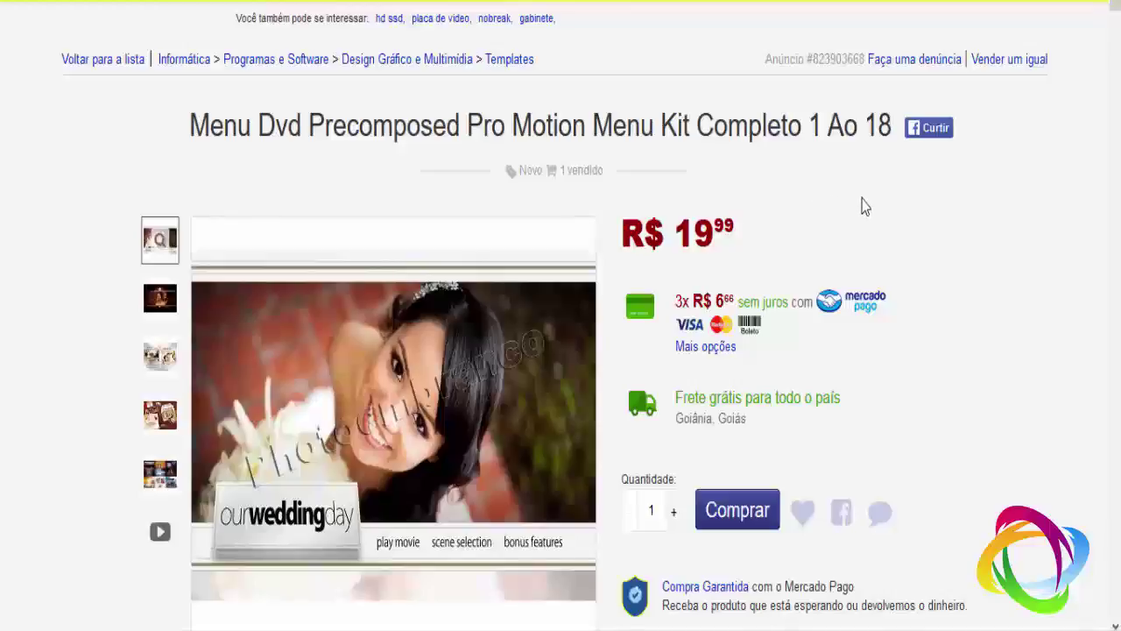
# Scroll the DVD menu kit listing, then highlight its R$ 19,99 price in the header
pyautogui.scroll(-5, 907, 217)
pyautogui.scroll(-5, 901, 228)
pyautogui.scroll(-5, 902, 228)
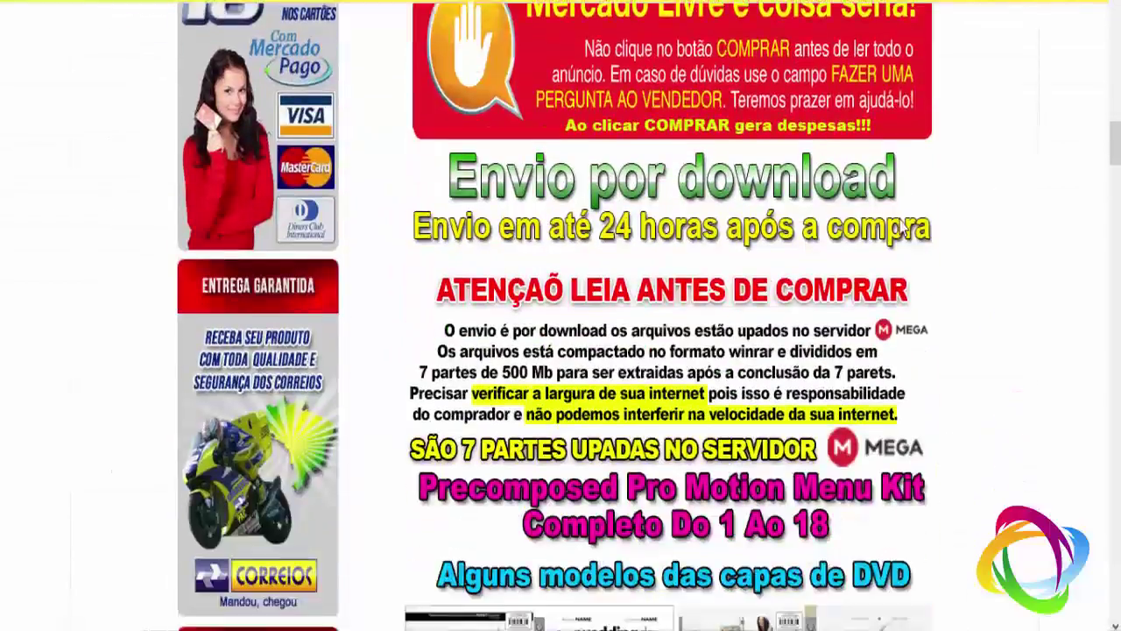
pyautogui.scroll(-2, 903, 225)
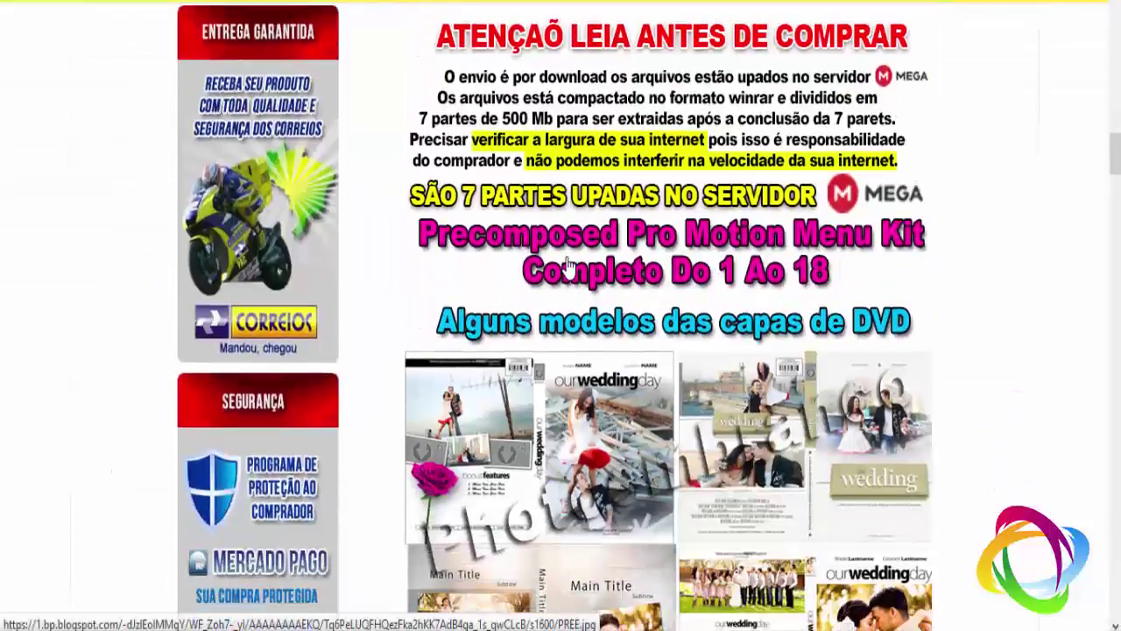
pyautogui.scroll(1, 567, 265)
pyautogui.scroll(1, 568, 265)
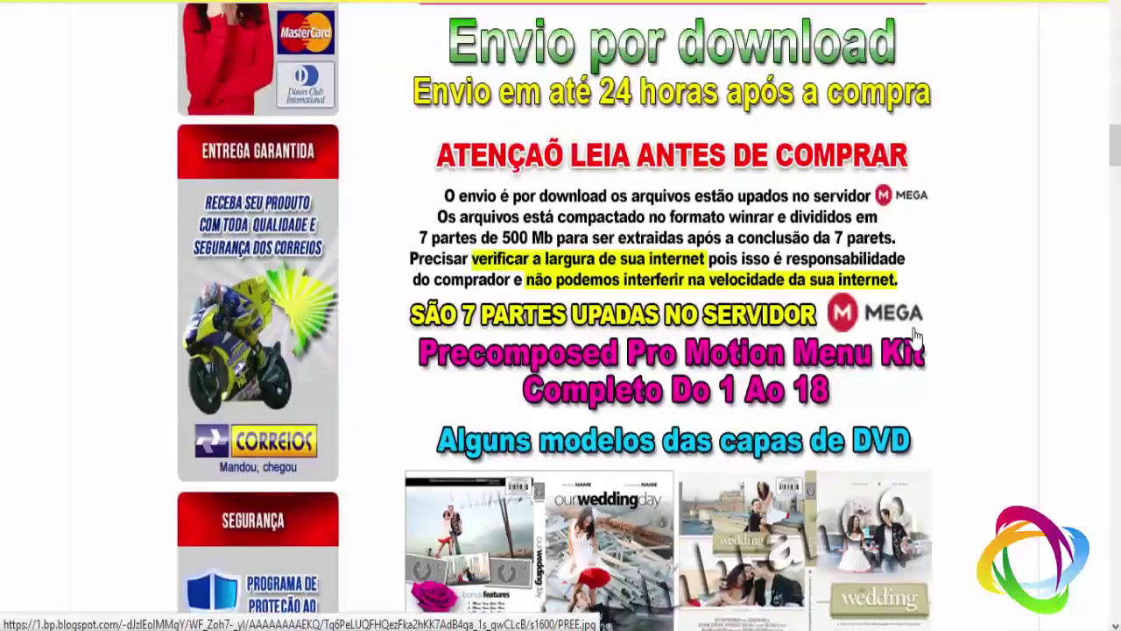
pyautogui.scroll(5, 911, 329)
pyautogui.scroll(5, 905, 324)
pyautogui.scroll(5, 902, 321)
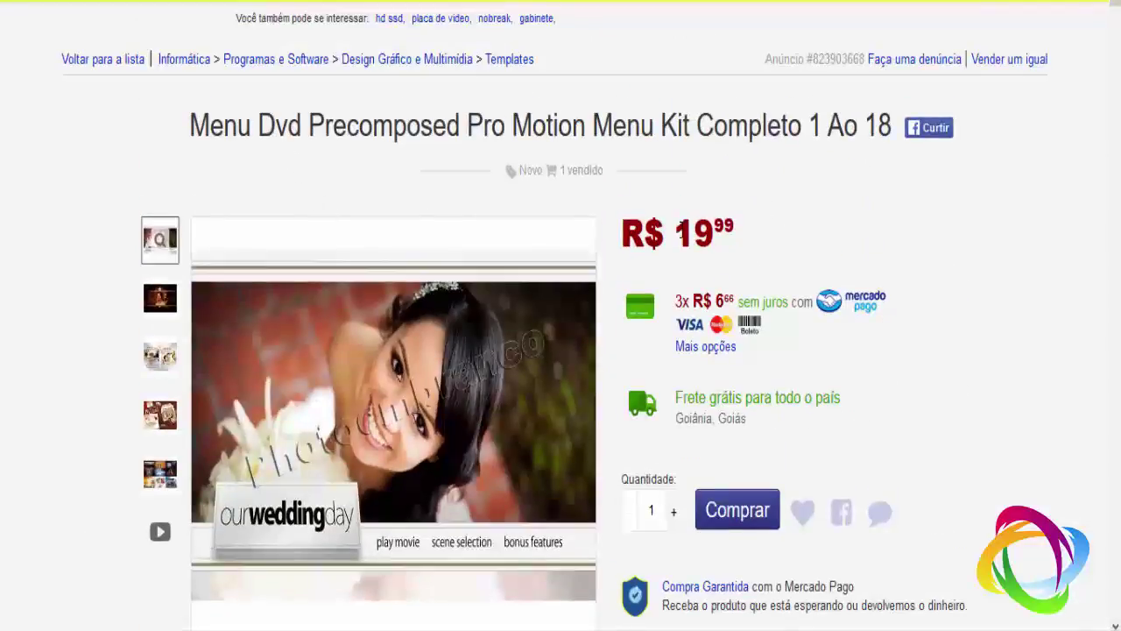
pyautogui.moveTo(682, 232); pyautogui.dragTo(761, 237)
pyautogui.click(751, 232)
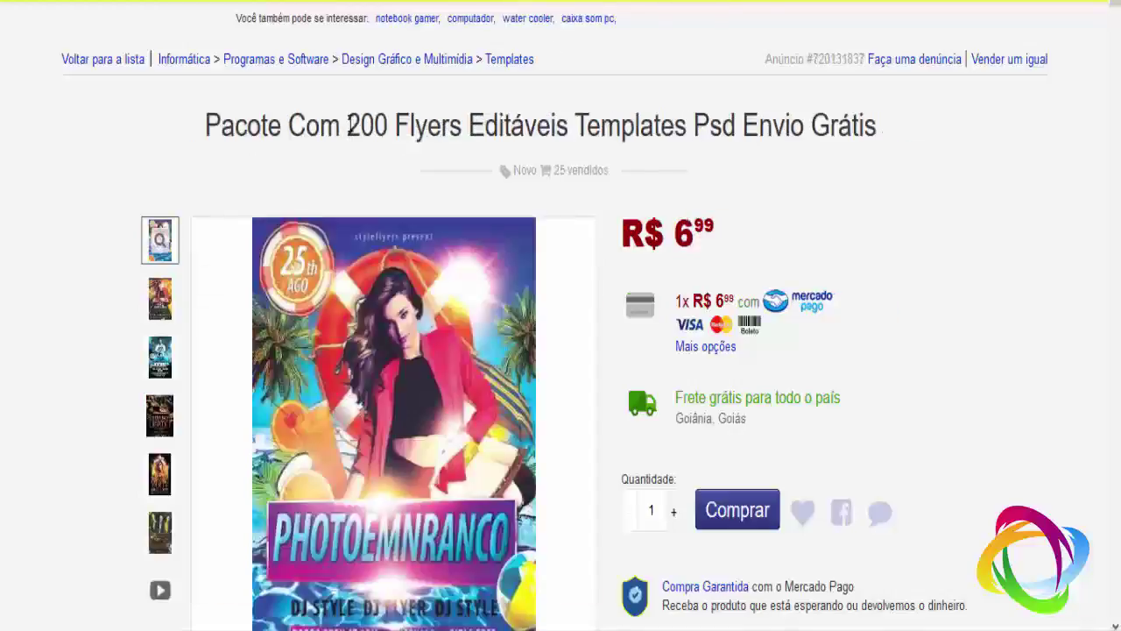
pyautogui.moveTo(350, 126); pyautogui.dragTo(392, 123)
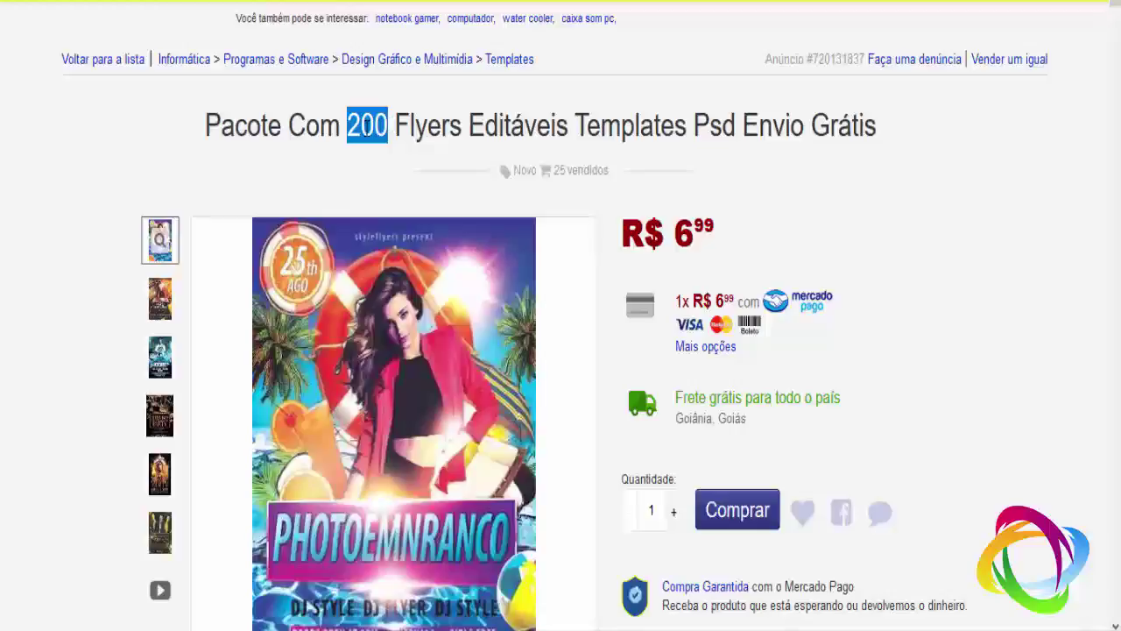
pyautogui.click(354, 128)
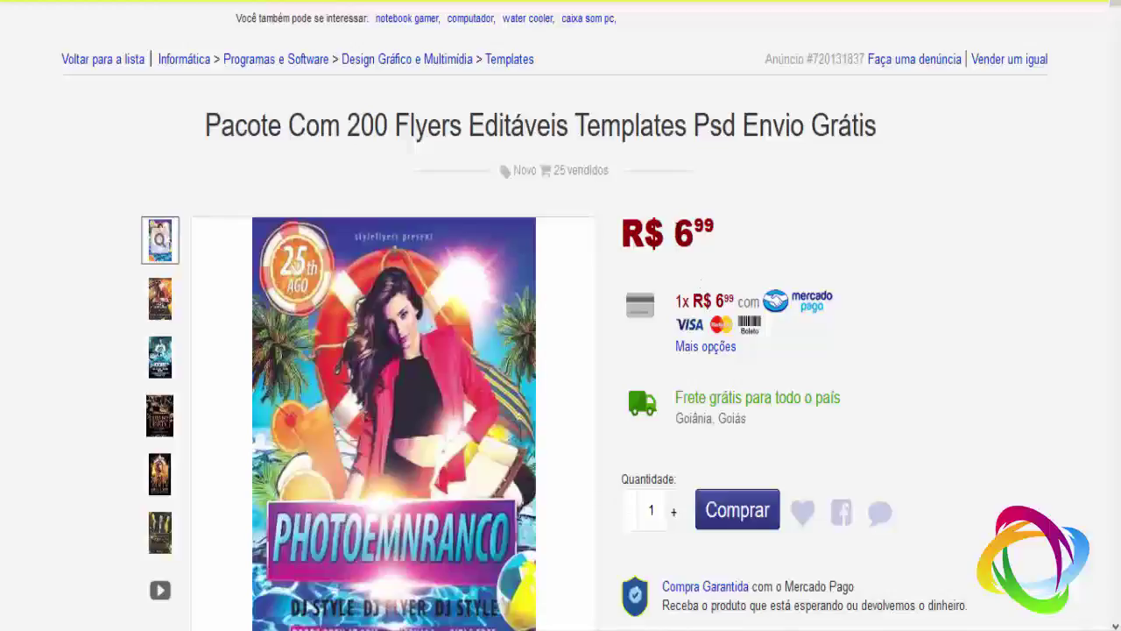
pyautogui.doubleClick(688, 226)
pyautogui.click(743, 230)
pyautogui.moveTo(371, 117); pyautogui.dragTo(347, 125)
# Browse the flyer pack's enlarged preview images through to the TEMPLATES flyer
pyautogui.doubleClick(704, 228)
pyautogui.click(455, 323)
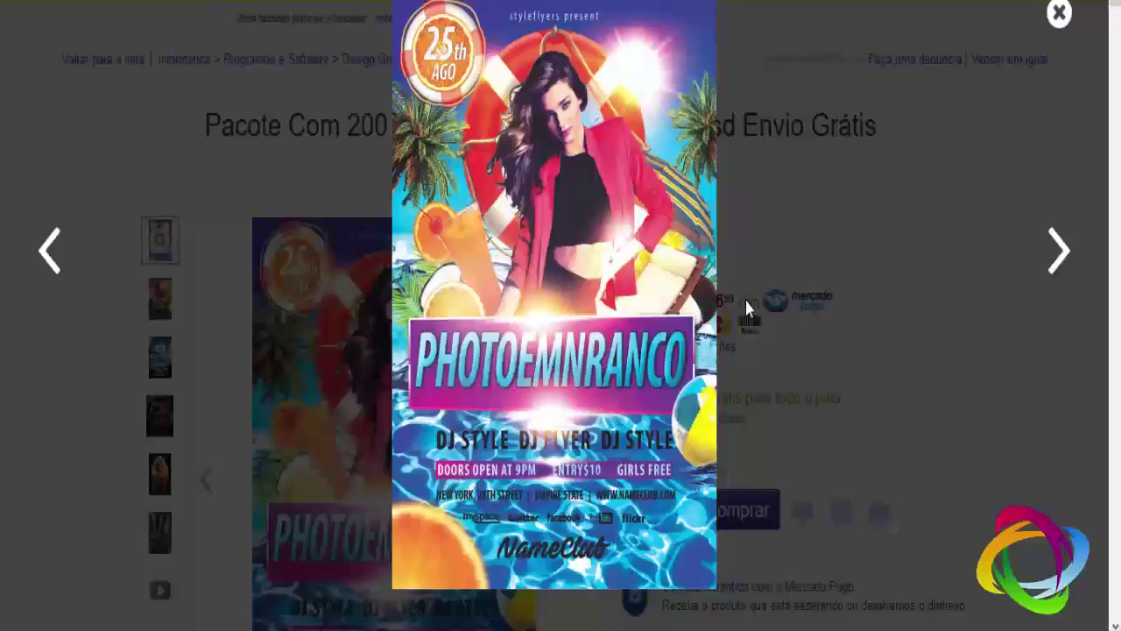
pyautogui.click(1059, 254)
pyautogui.click(1058, 254)
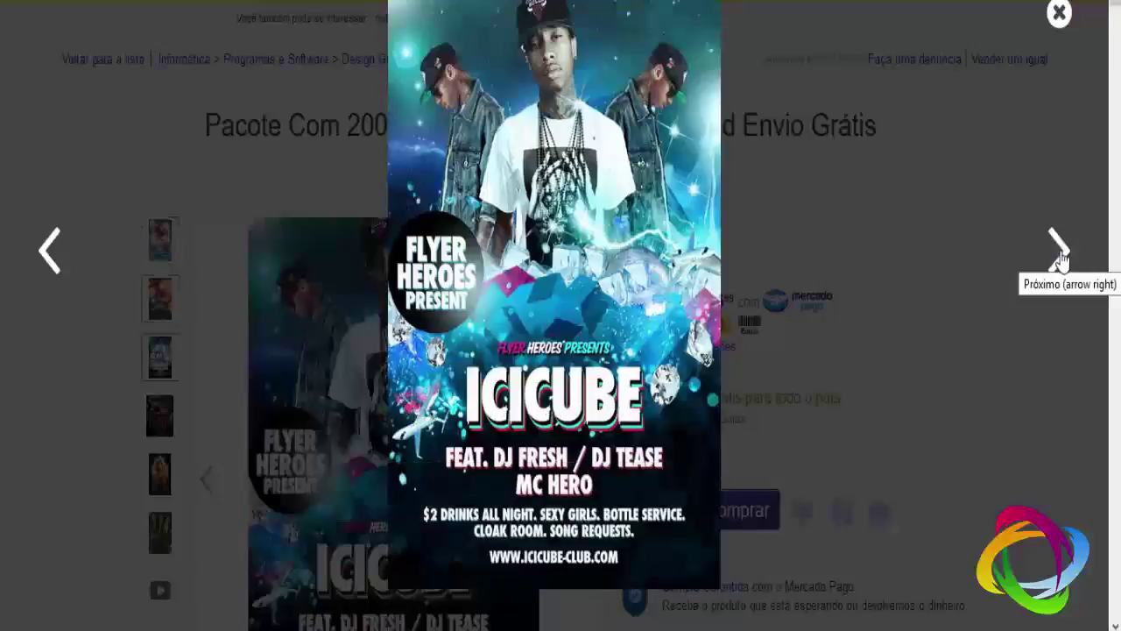
pyautogui.click(1059, 254)
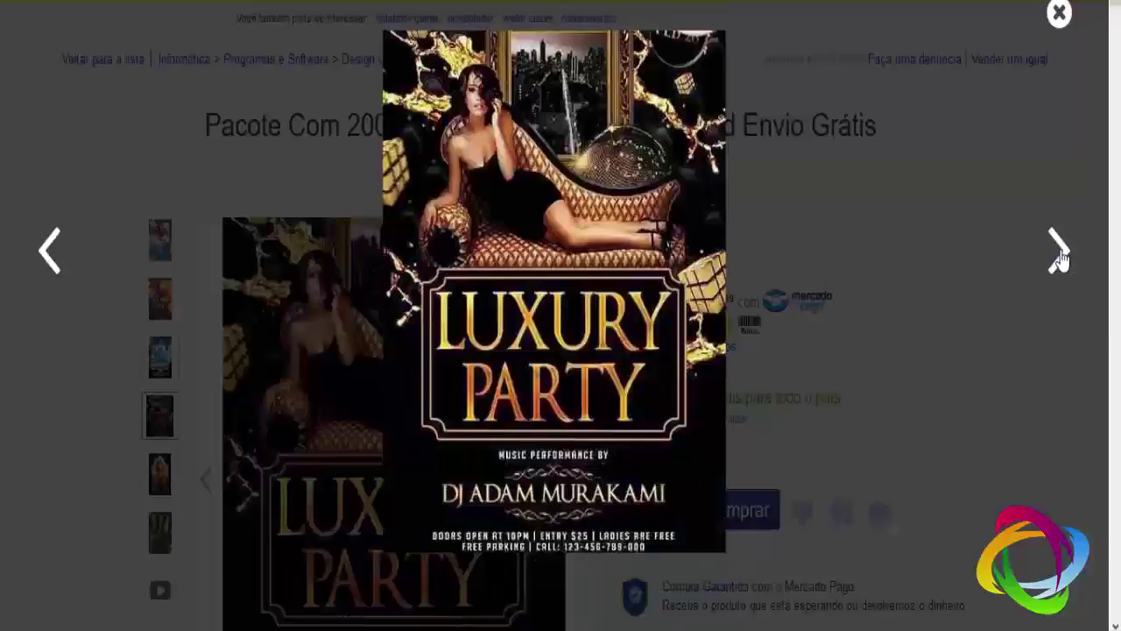
pyautogui.click(1059, 254)
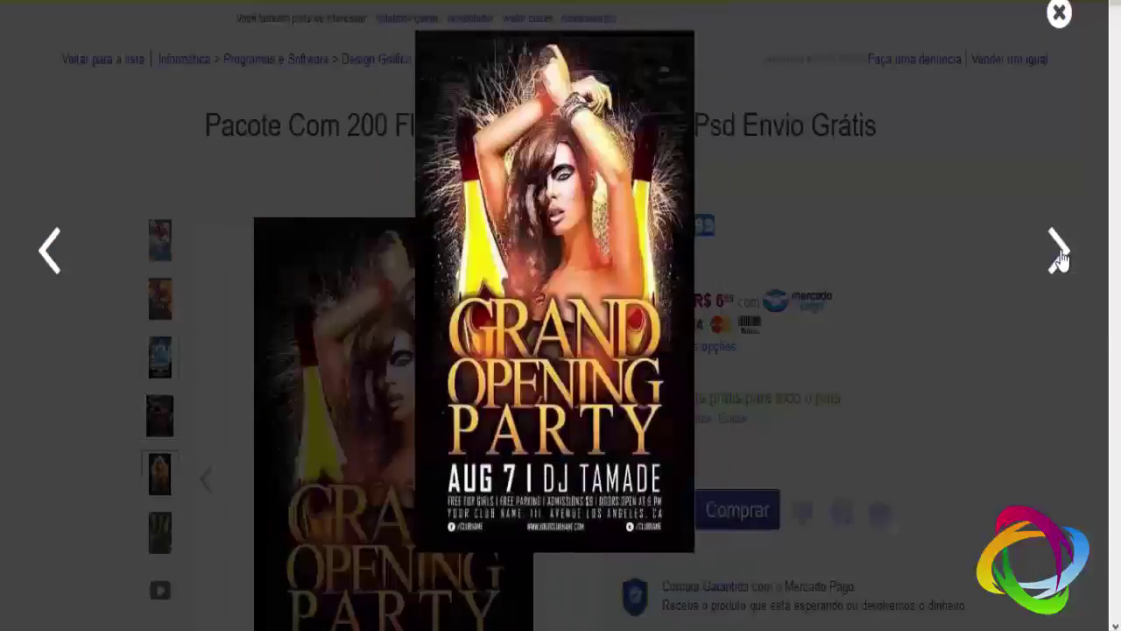
pyautogui.click(1059, 255)
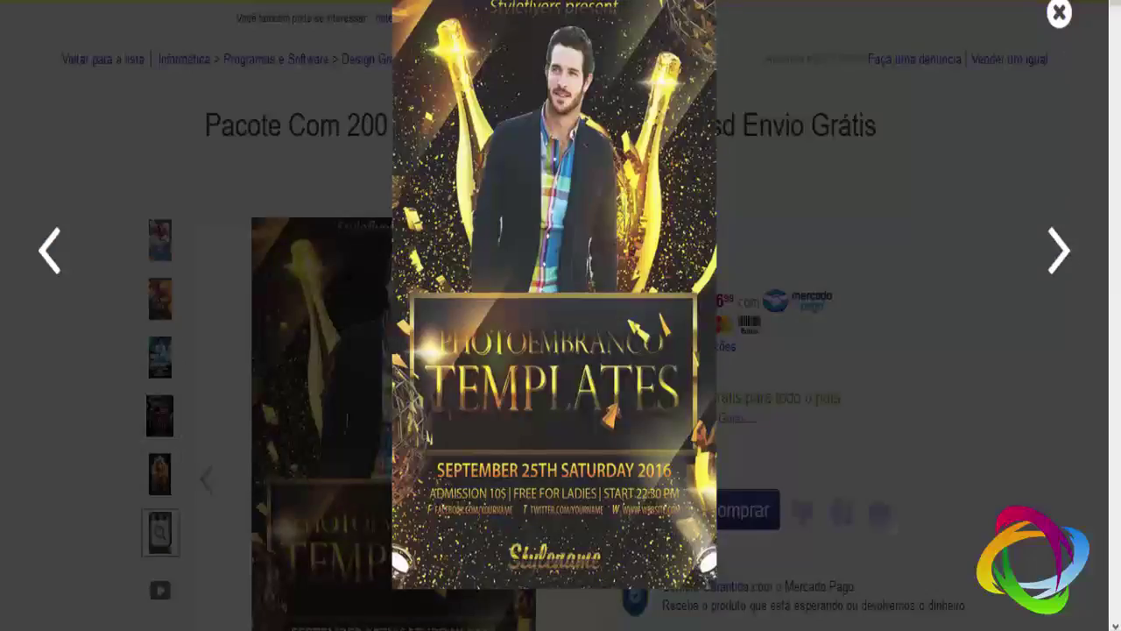
pyautogui.click(1058, 16)
# Scroll through the flyer pack's description and return to the seller's listings page
pyautogui.scroll(-3, 991, 293)
pyautogui.scroll(-5, 984, 300)
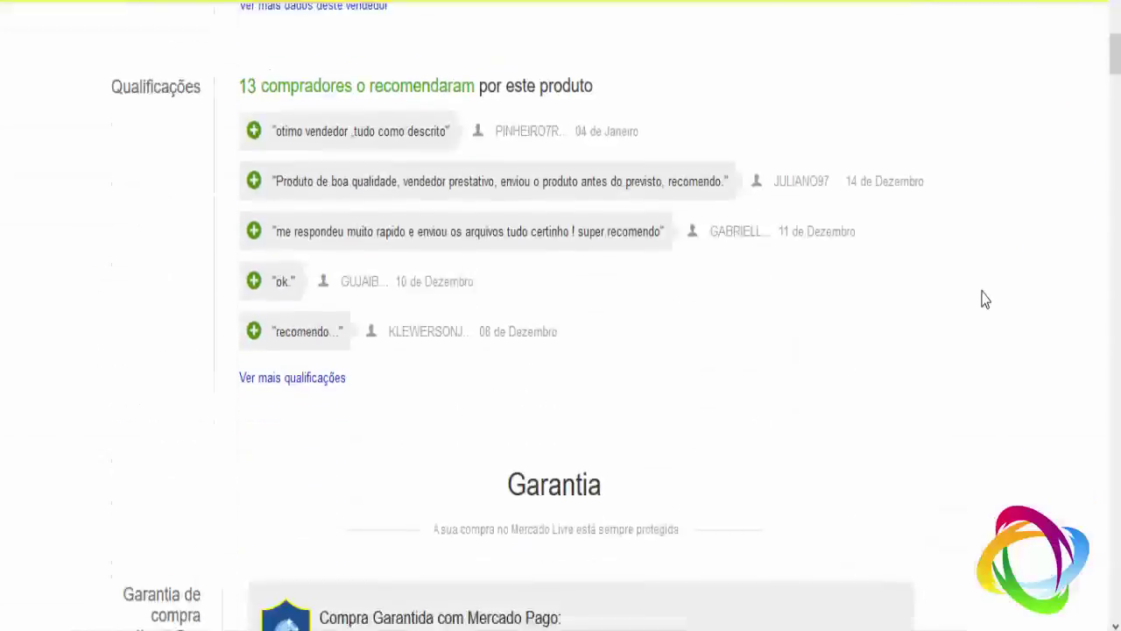
pyautogui.scroll(-5, 984, 300)
pyautogui.scroll(-5, 976, 295)
pyautogui.scroll(-4, 971, 293)
pyautogui.scroll(-3, 578, 366)
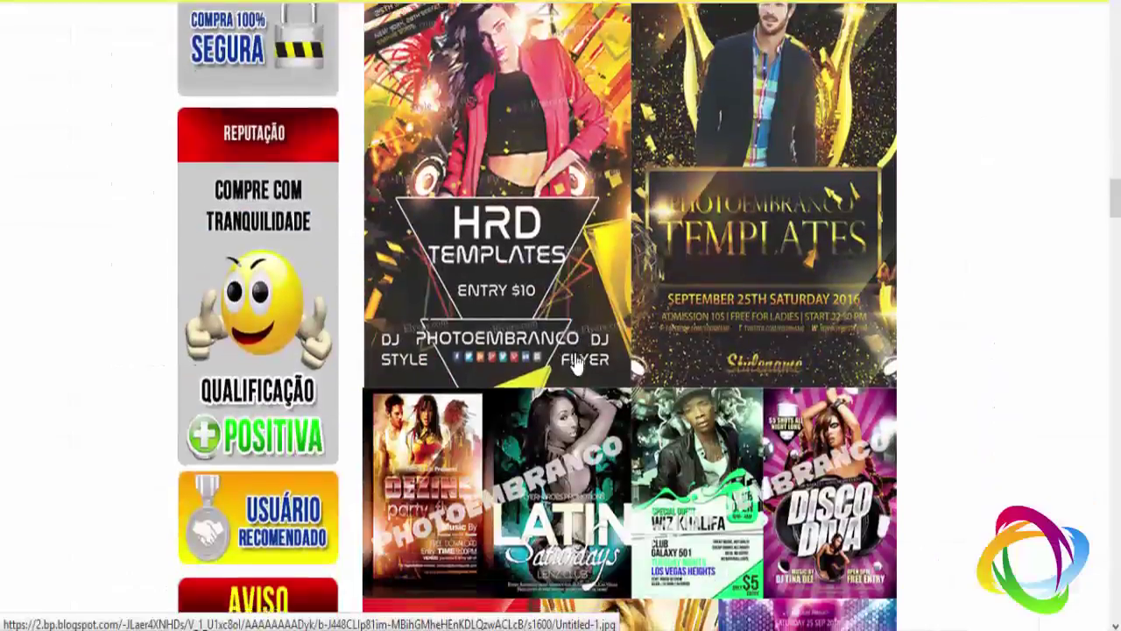
pyautogui.scroll(-5, 578, 366)
pyautogui.scroll(-5, 580, 362)
pyautogui.scroll(10, 583, 358)
pyautogui.scroll(6, 589, 349)
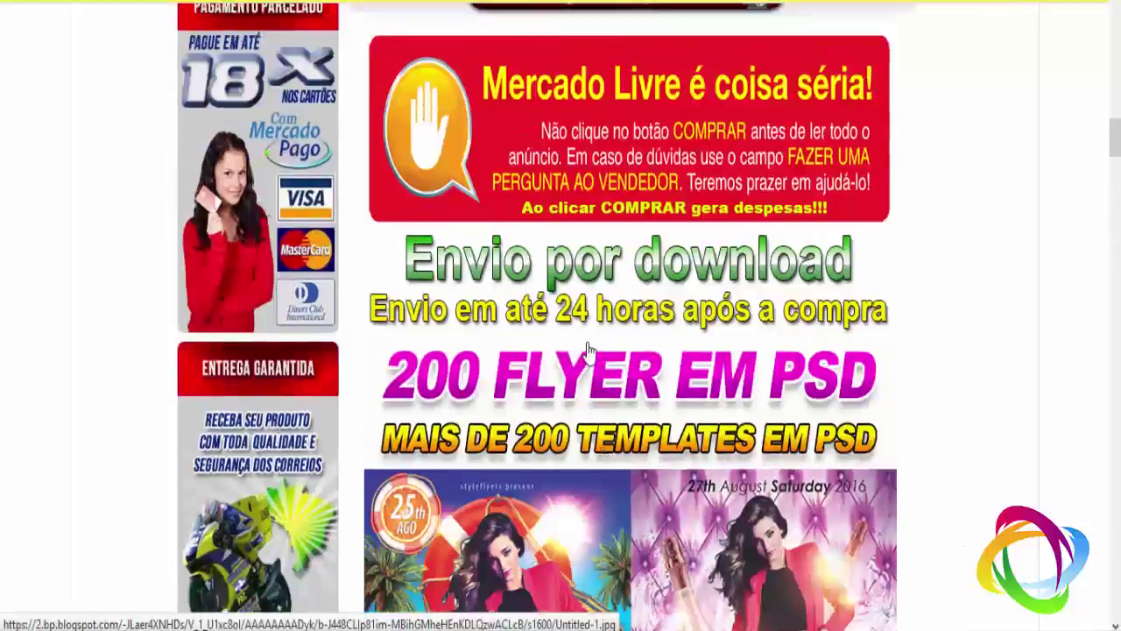
pyautogui.scroll(10, 588, 346)
pyautogui.scroll(10, 584, 353)
pyautogui.scroll(5, 583, 262)
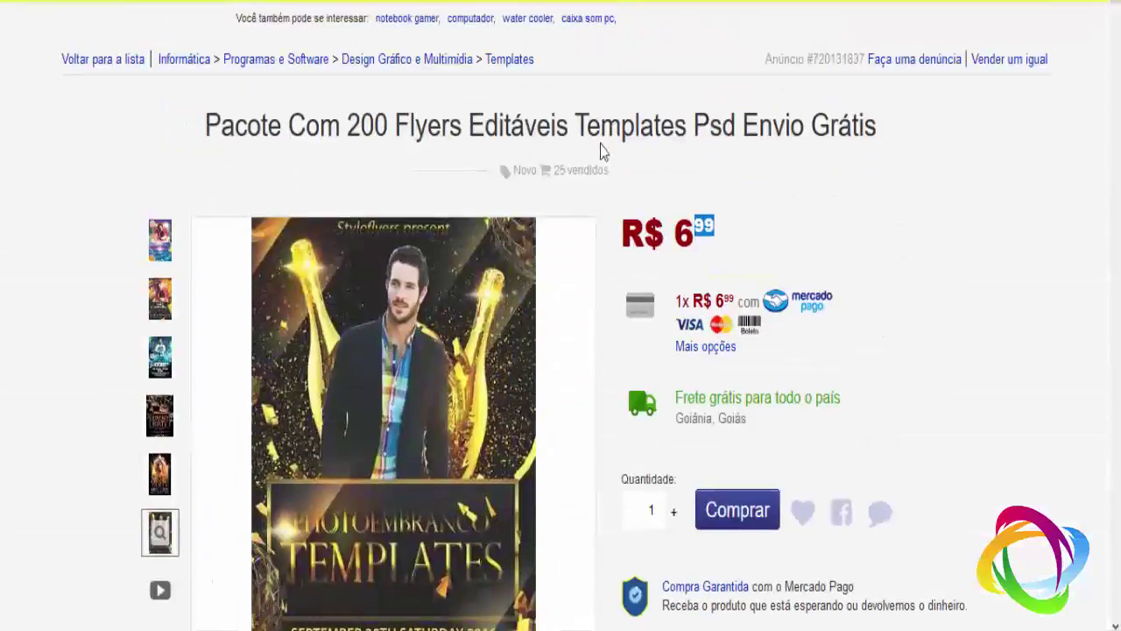
pyautogui.hotkey('alt', 'Left')
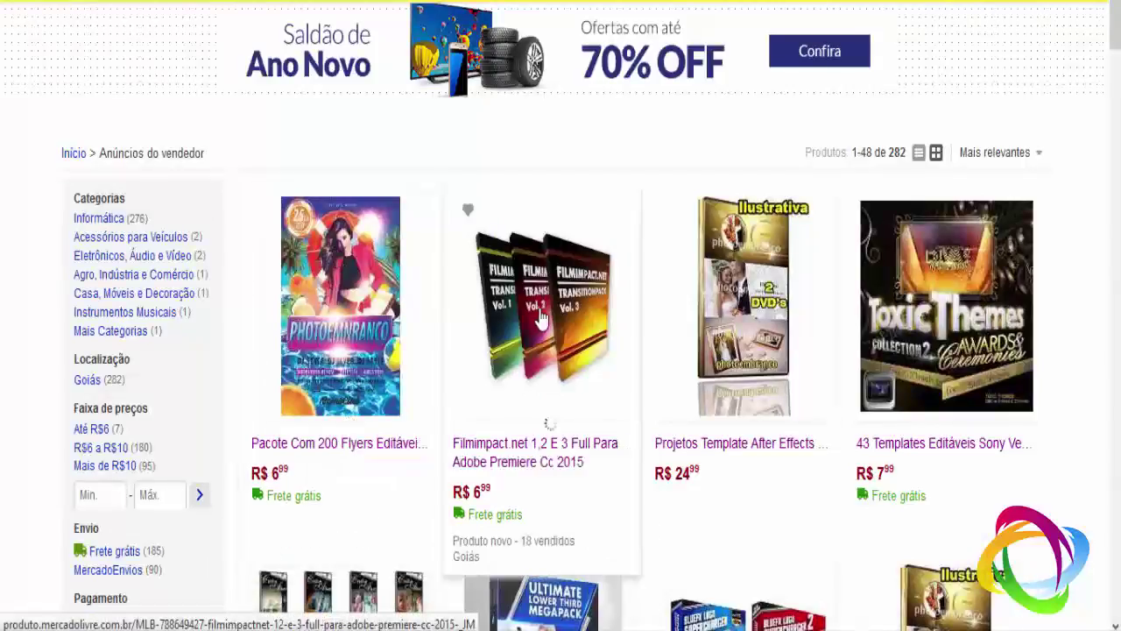
# Scroll through the first page of the seller's 282-product grid
pyautogui.scroll(-2, 539, 297)
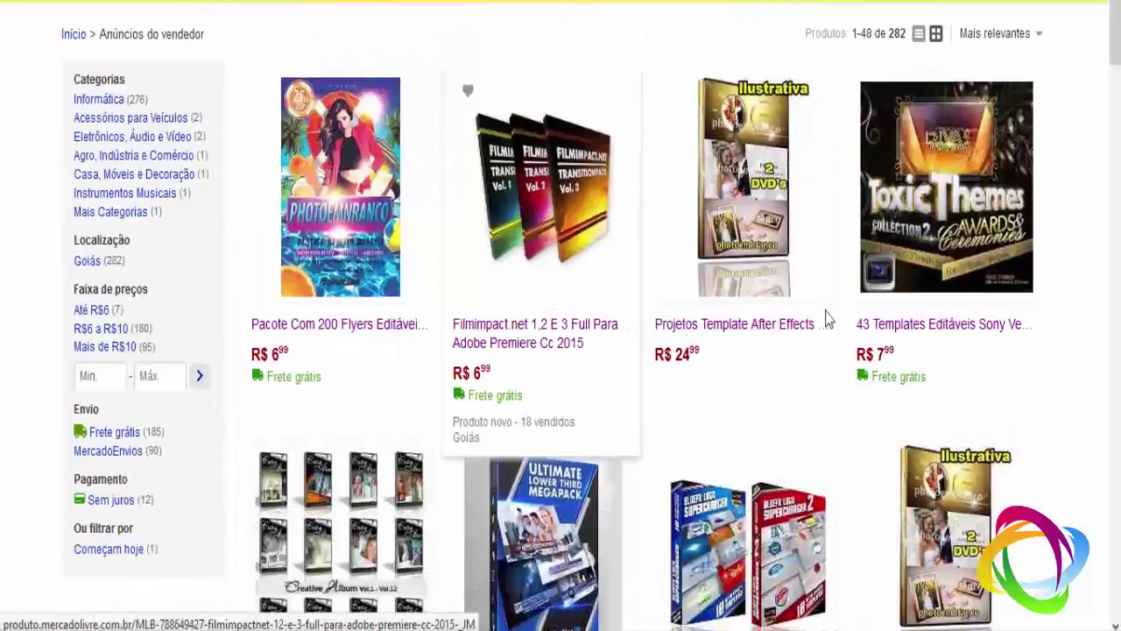
pyautogui.scroll(-2, 946, 294)
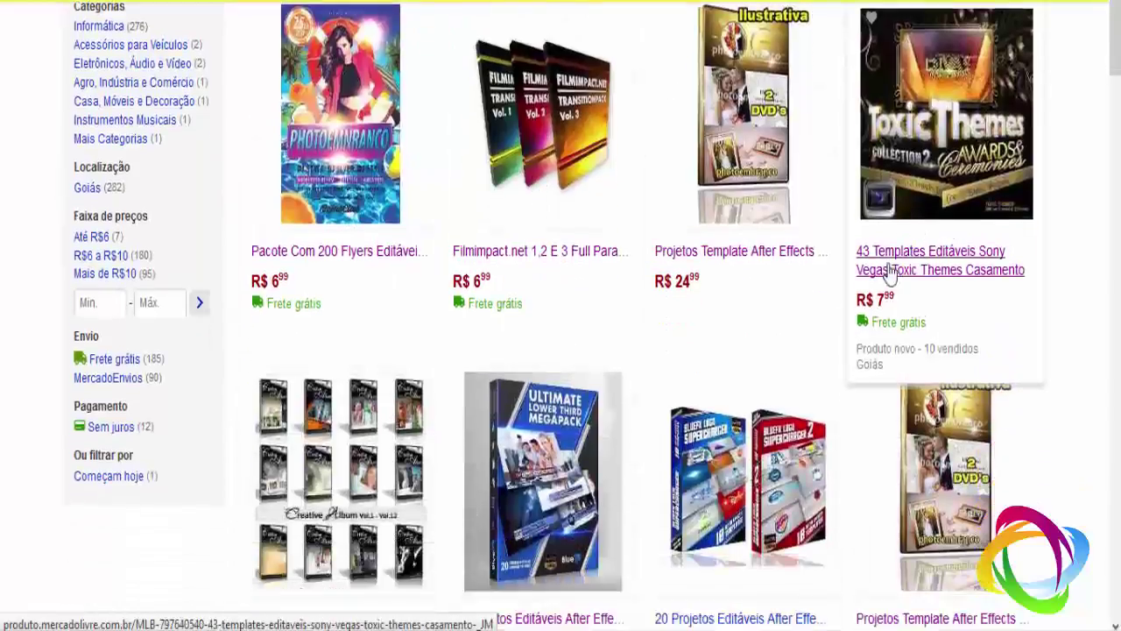
pyautogui.scroll(2, 944, 236)
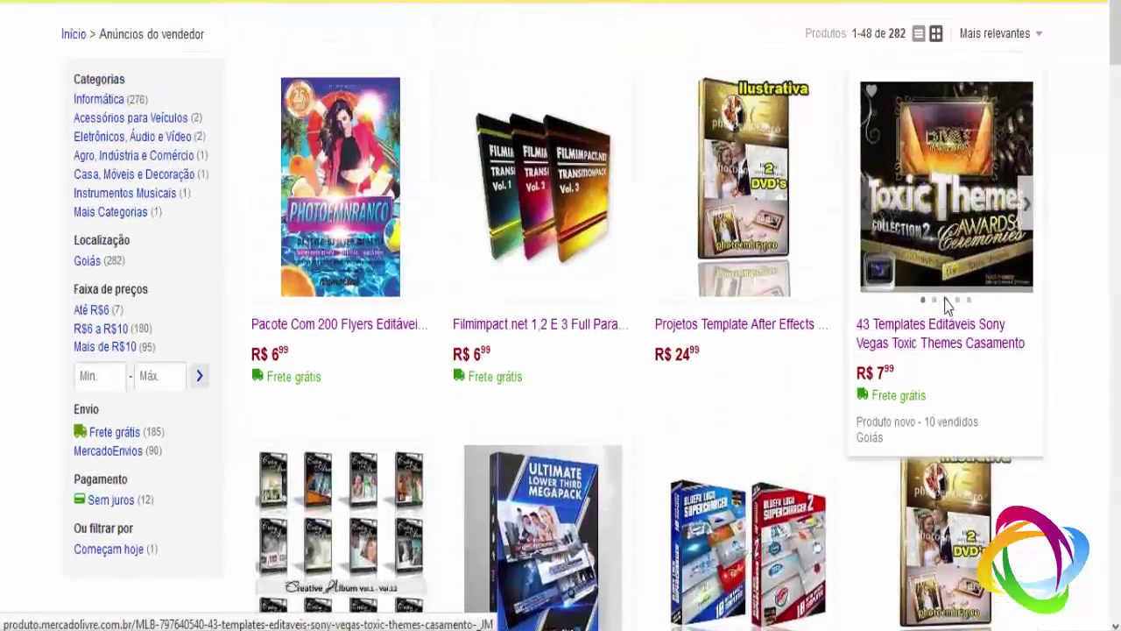
pyautogui.scroll(-2, 368, 302)
pyautogui.scroll(-2, 112, 327)
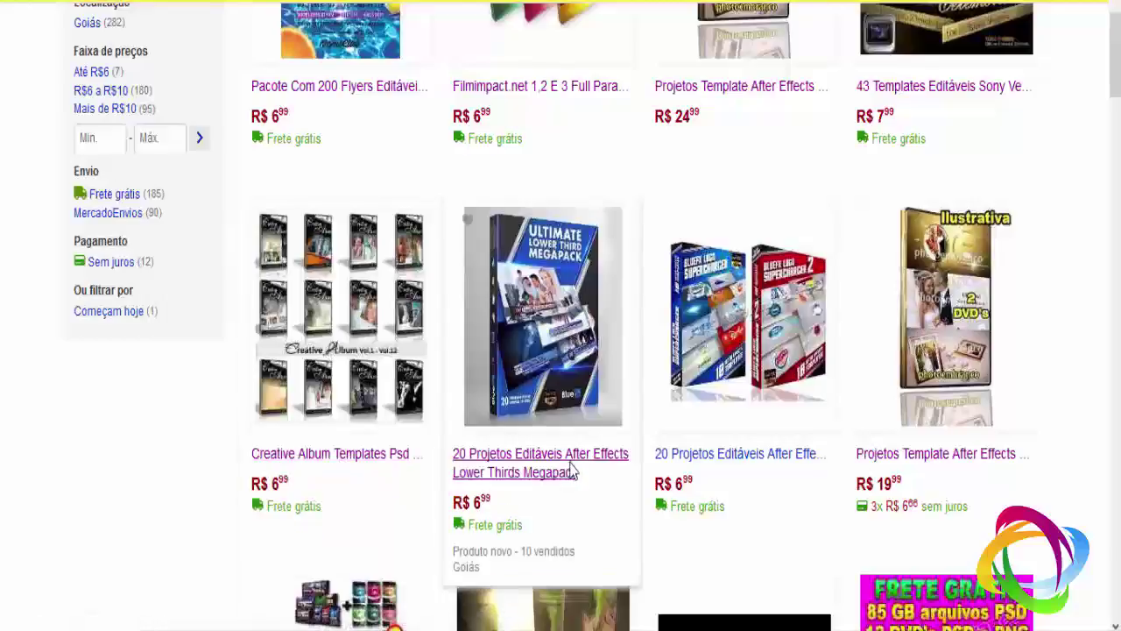
pyautogui.scroll(-1, 800, 388)
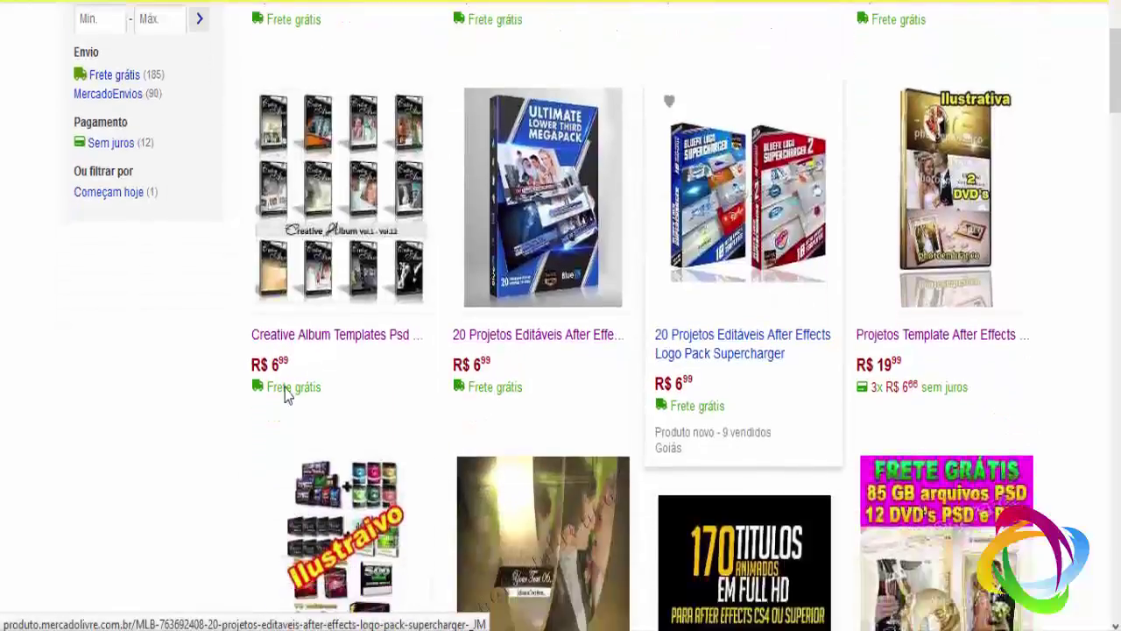
pyautogui.scroll(-3, 272, 394)
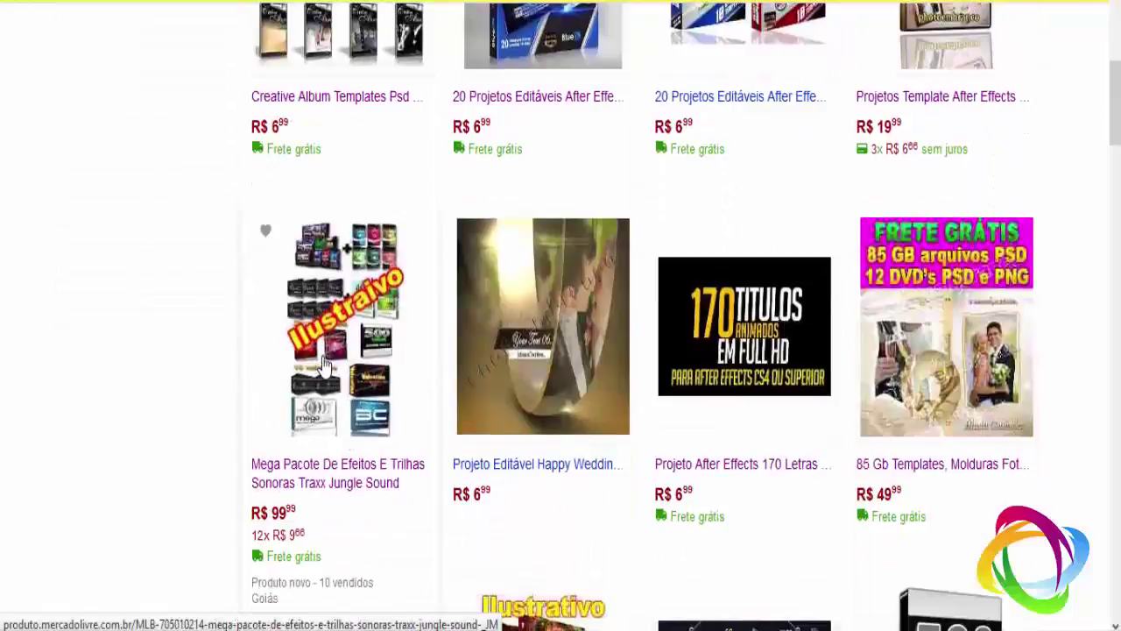
pyautogui.scroll(-1, 707, 331)
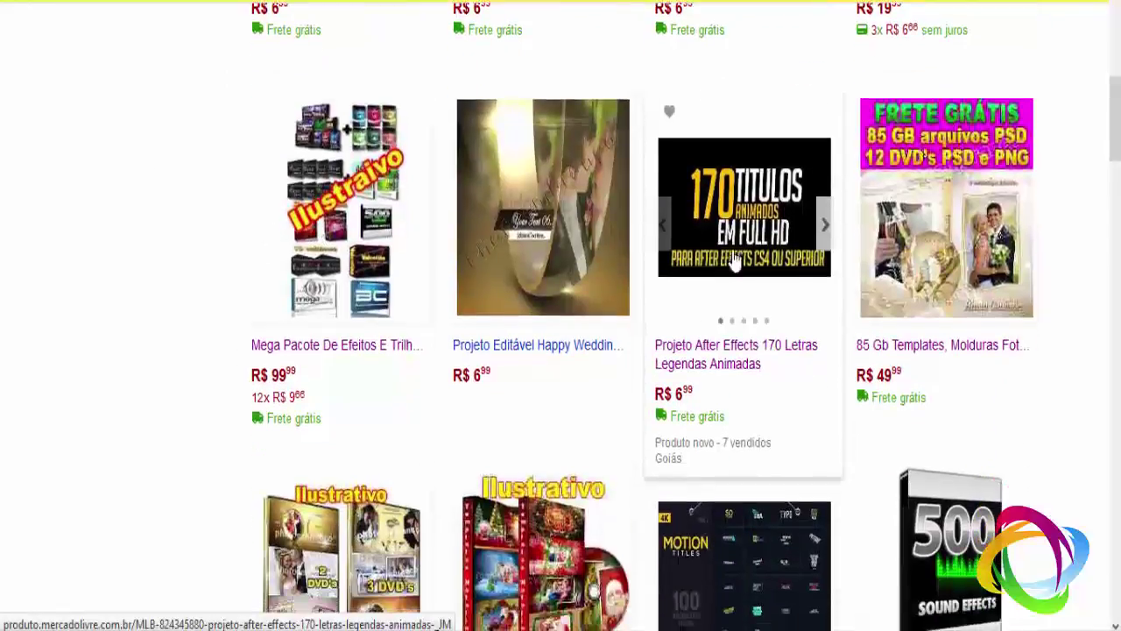
pyautogui.scroll(-2, 749, 329)
pyautogui.scroll(-4, 578, 426)
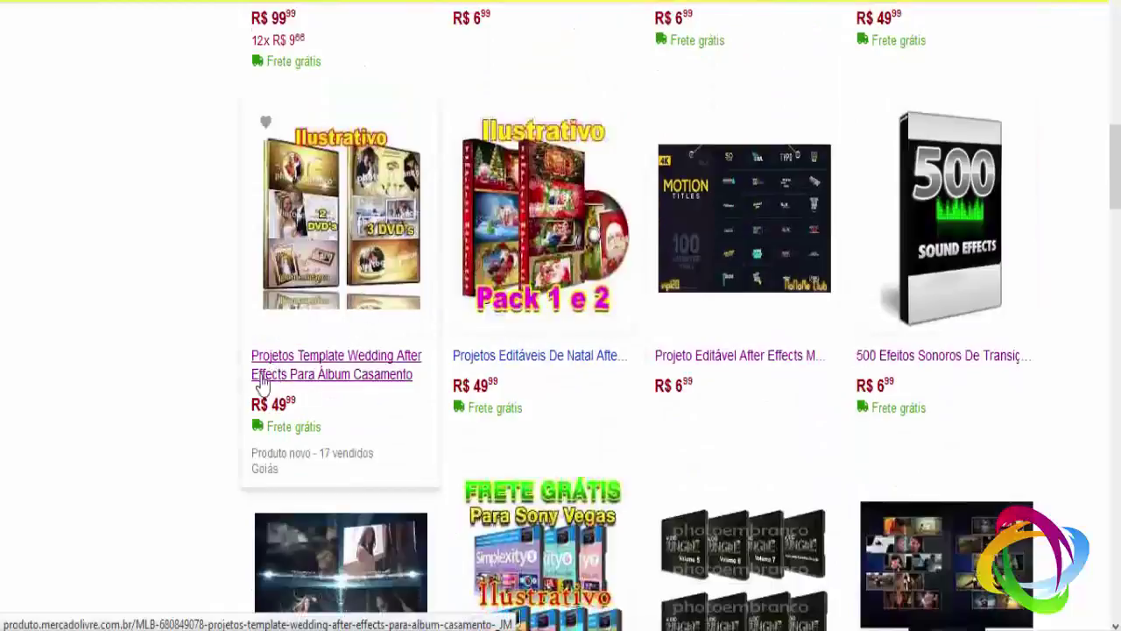
pyautogui.scroll(-3, 447, 386)
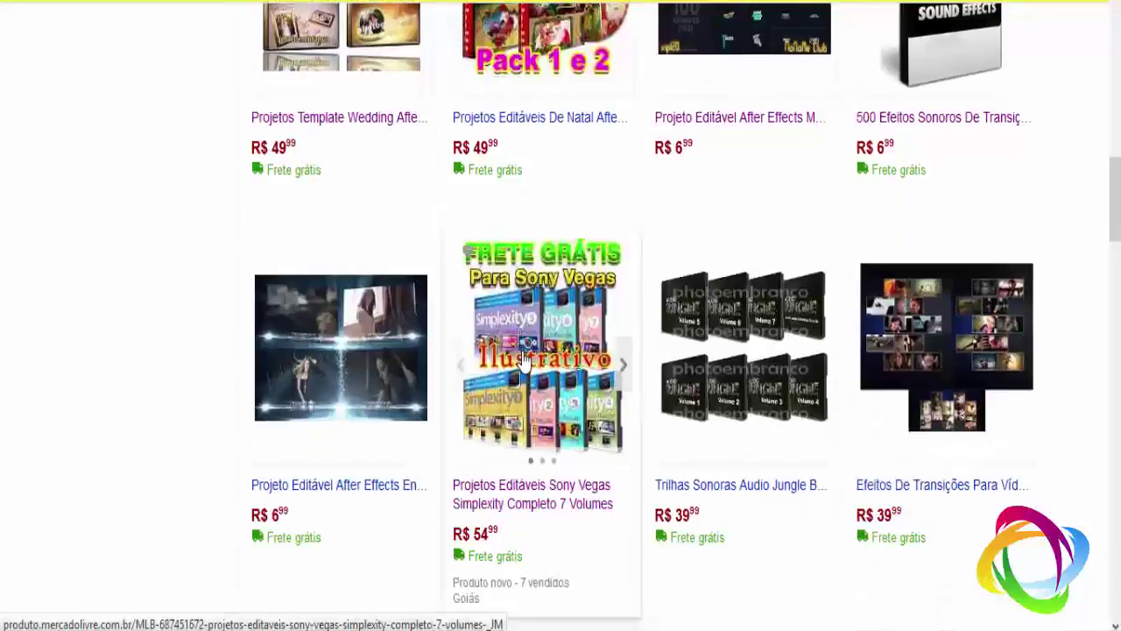
pyautogui.scroll(-5, 238, 358)
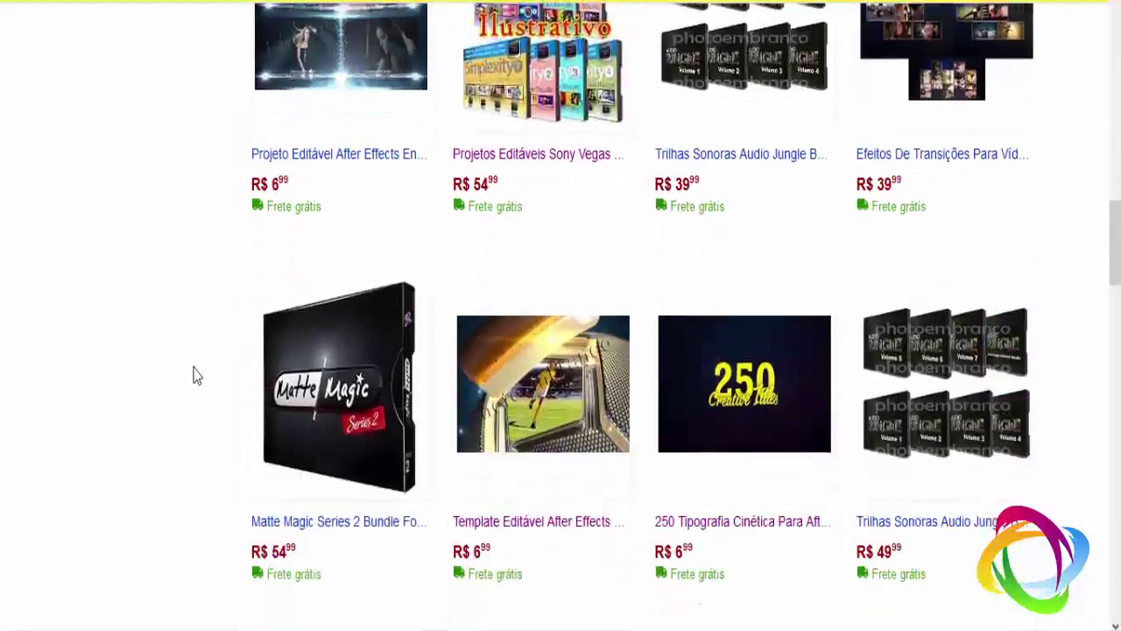
pyautogui.scroll(-3, 533, 375)
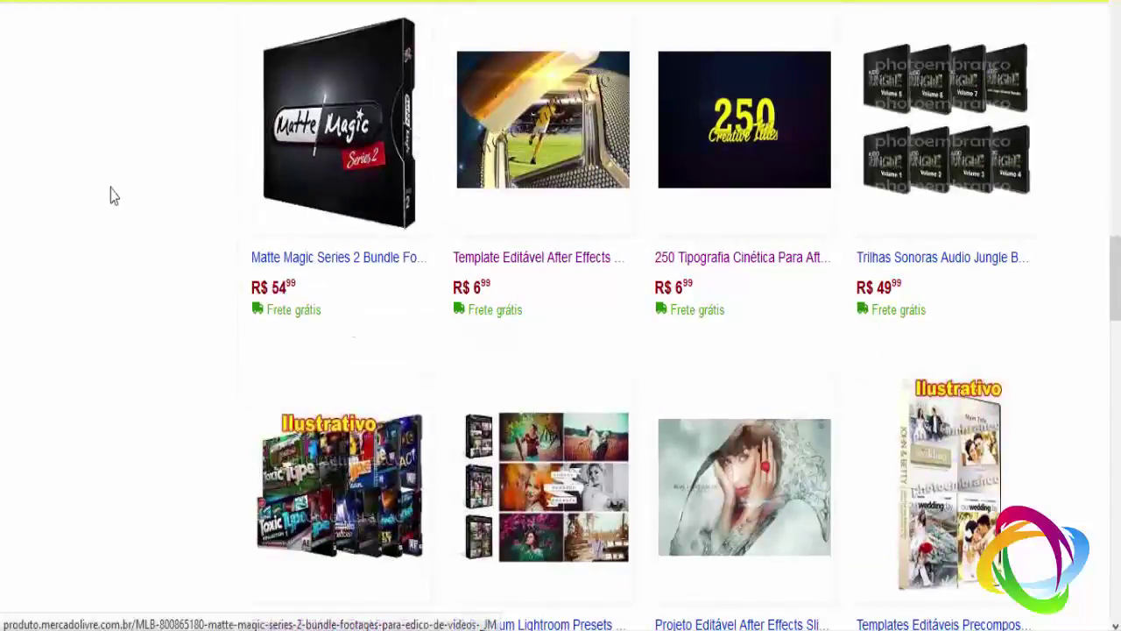
pyautogui.scroll(-1, 99, 204)
pyautogui.scroll(-4, 99, 203)
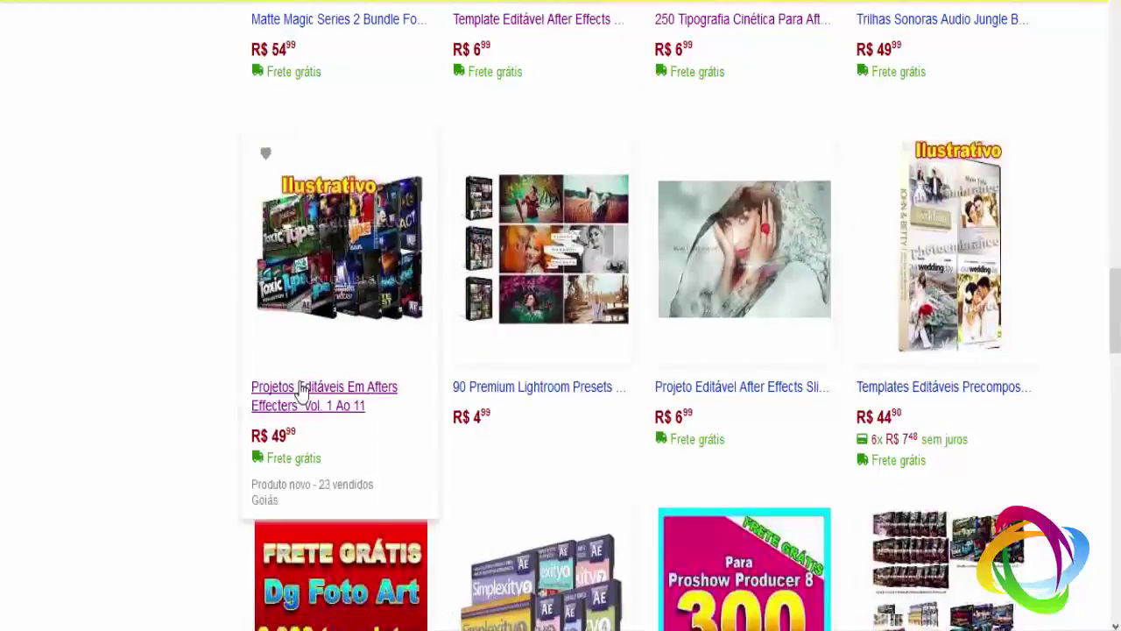
pyautogui.scroll(-5, 173, 392)
pyautogui.scroll(-5, 173, 392)
pyautogui.scroll(-10, 663, 358)
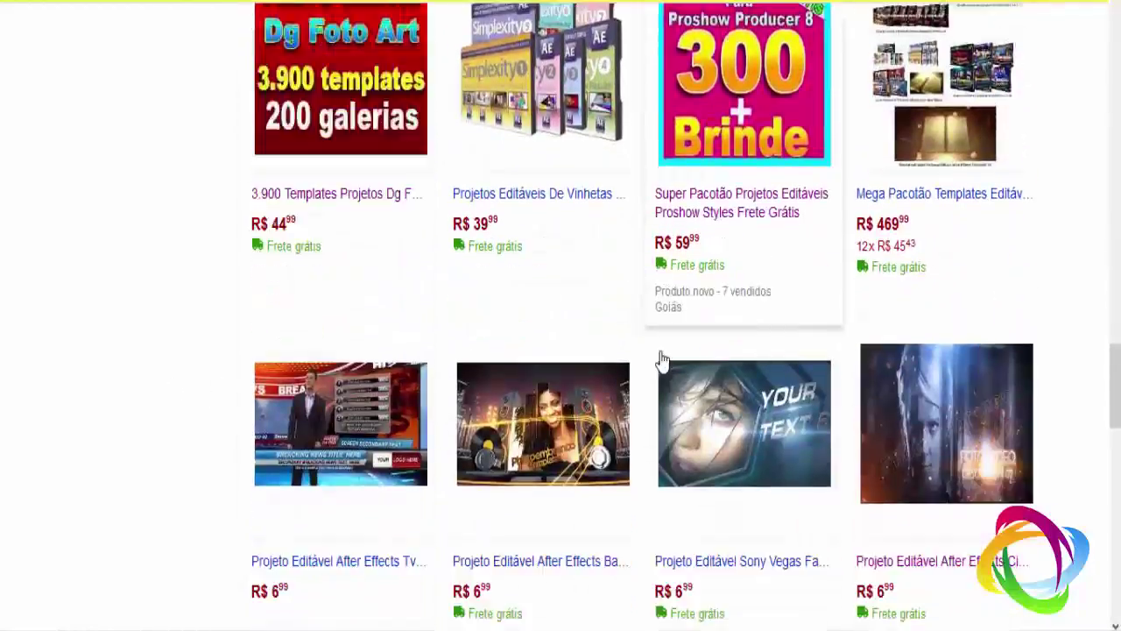
pyautogui.scroll(-4, 644, 333)
pyautogui.scroll(-7, 637, 335)
pyautogui.scroll(20, 628, 315)
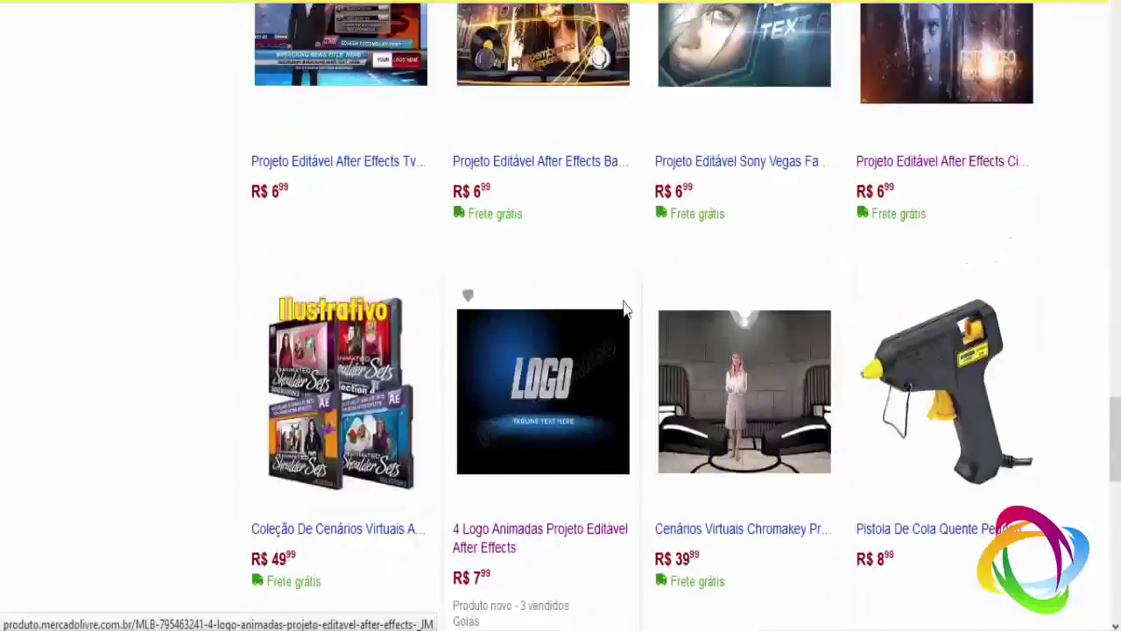
pyautogui.scroll(12, 604, 272)
pyautogui.scroll(10, 601, 258)
pyautogui.scroll(10, 600, 259)
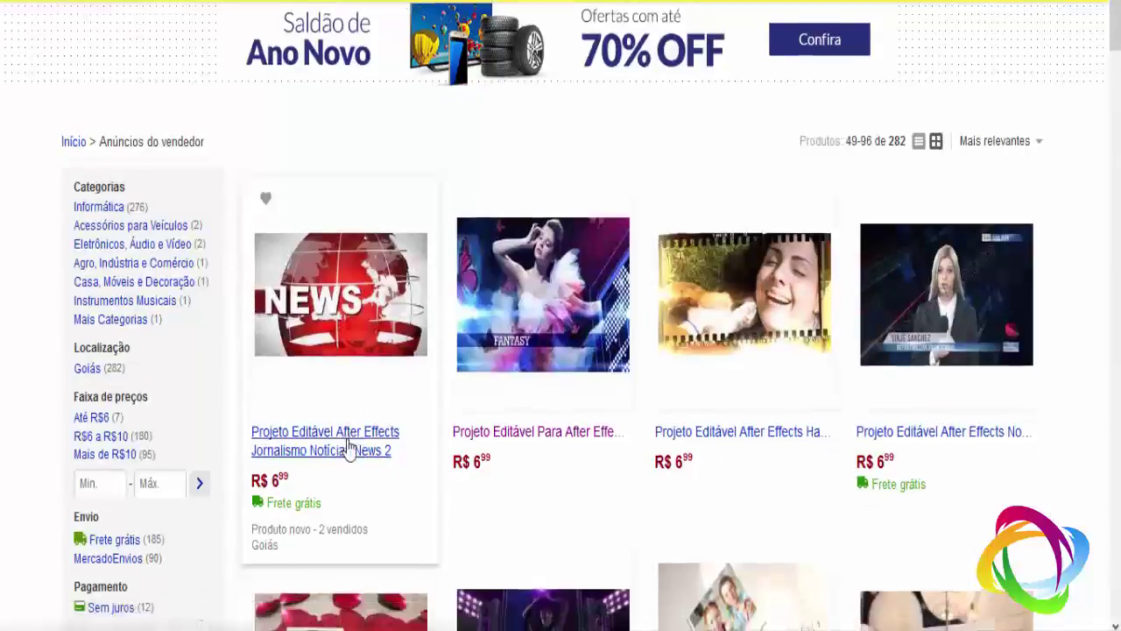
# Scroll through successive results pages down to the last one, 241–282 of 282
pyautogui.scroll(-4, 333, 447)
pyautogui.scroll(4, 350, 450)
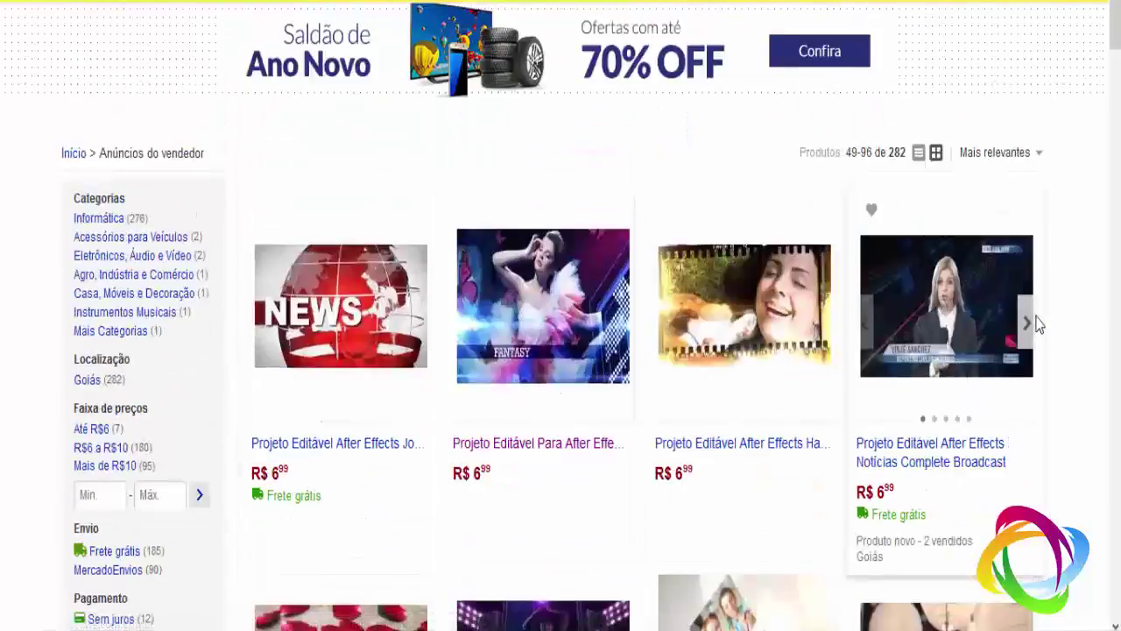
pyautogui.scroll(-2, 473, 350)
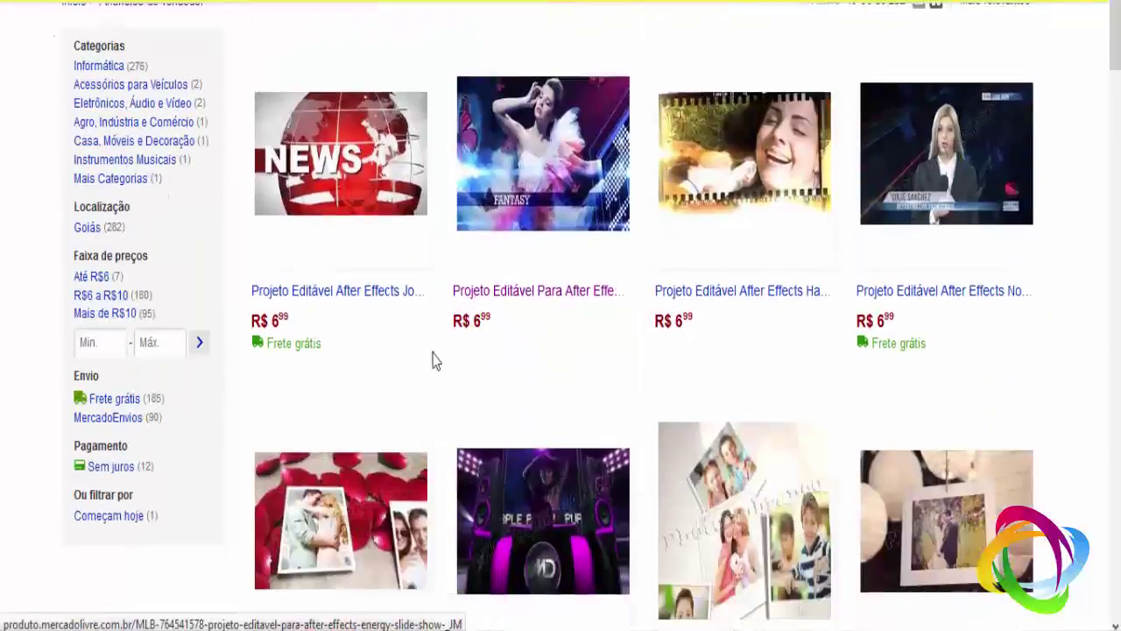
pyautogui.scroll(-2, 385, 359)
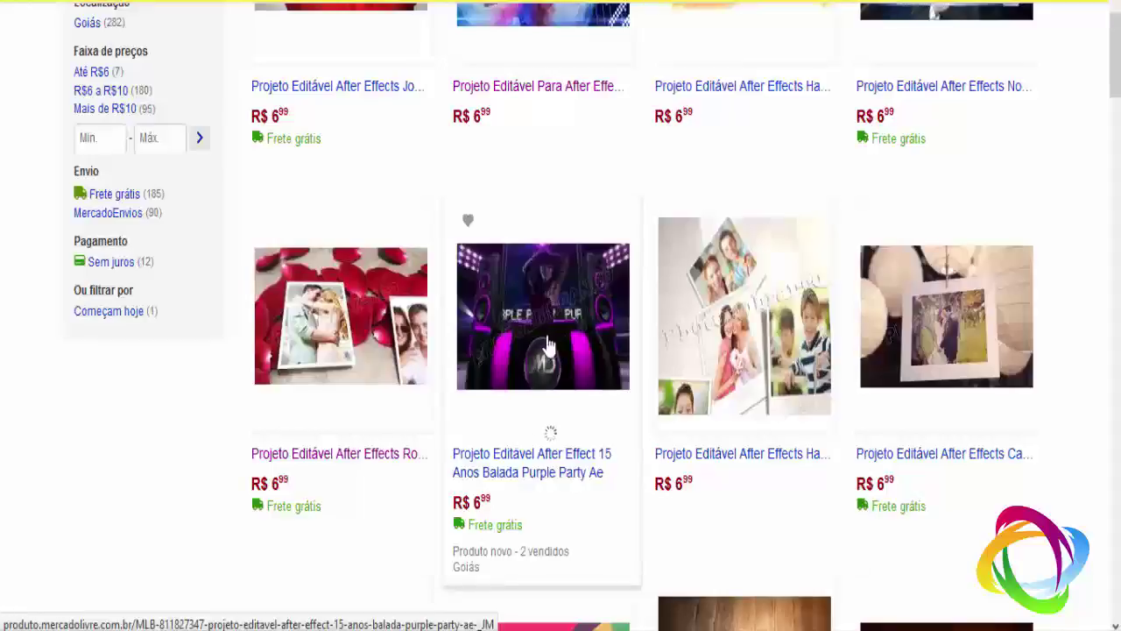
pyautogui.scroll(-2, 535, 351)
pyautogui.scroll(-2, 351, 377)
pyautogui.scroll(-1, 386, 372)
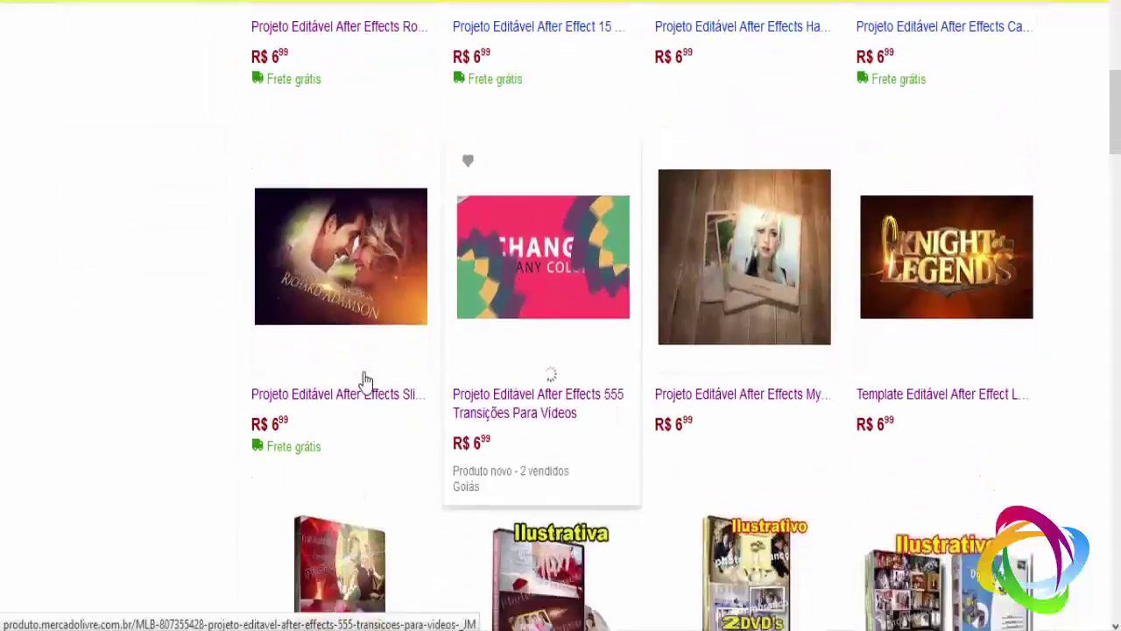
pyautogui.scroll(-3, 253, 401)
pyautogui.scroll(-3, 128, 411)
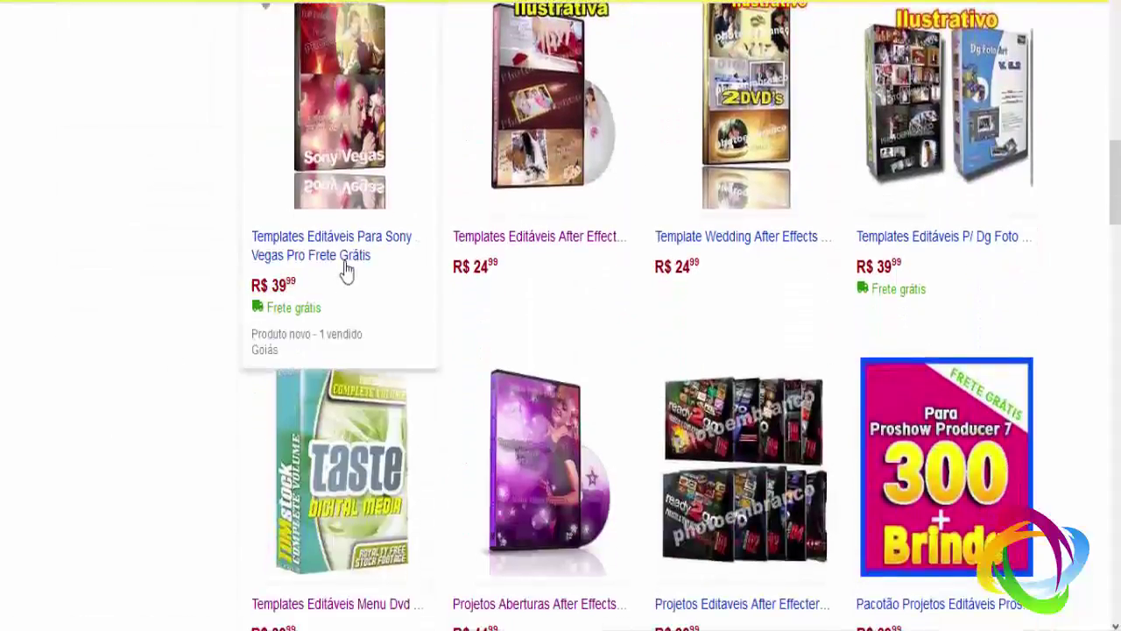
pyautogui.scroll(-2, 176, 338)
pyautogui.scroll(-2, 87, 413)
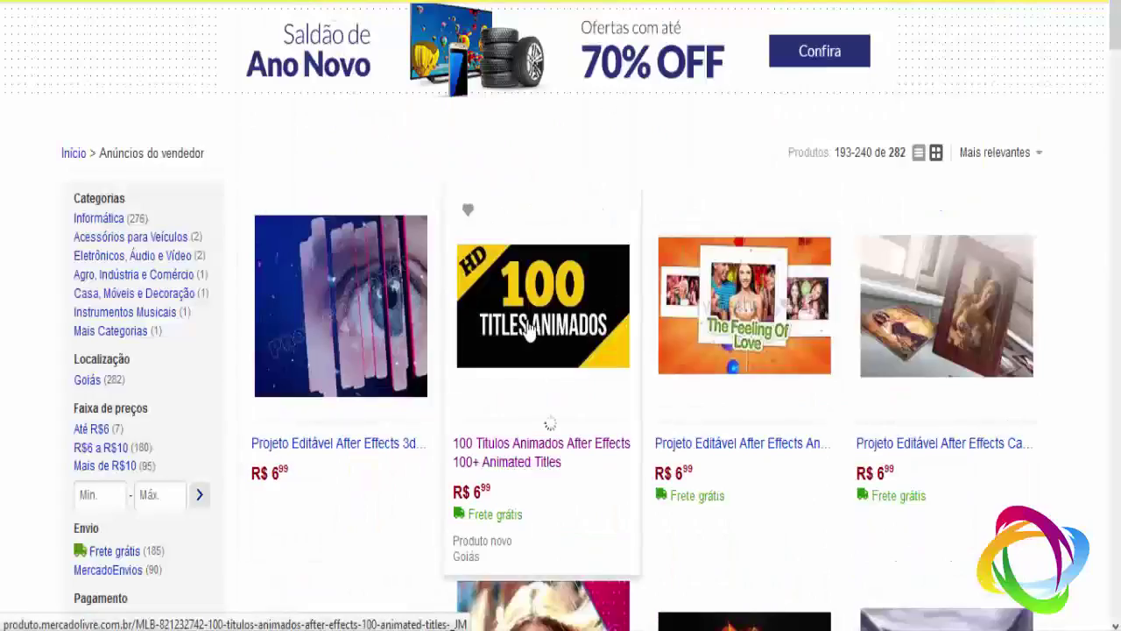
pyautogui.scroll(-7, 525, 331)
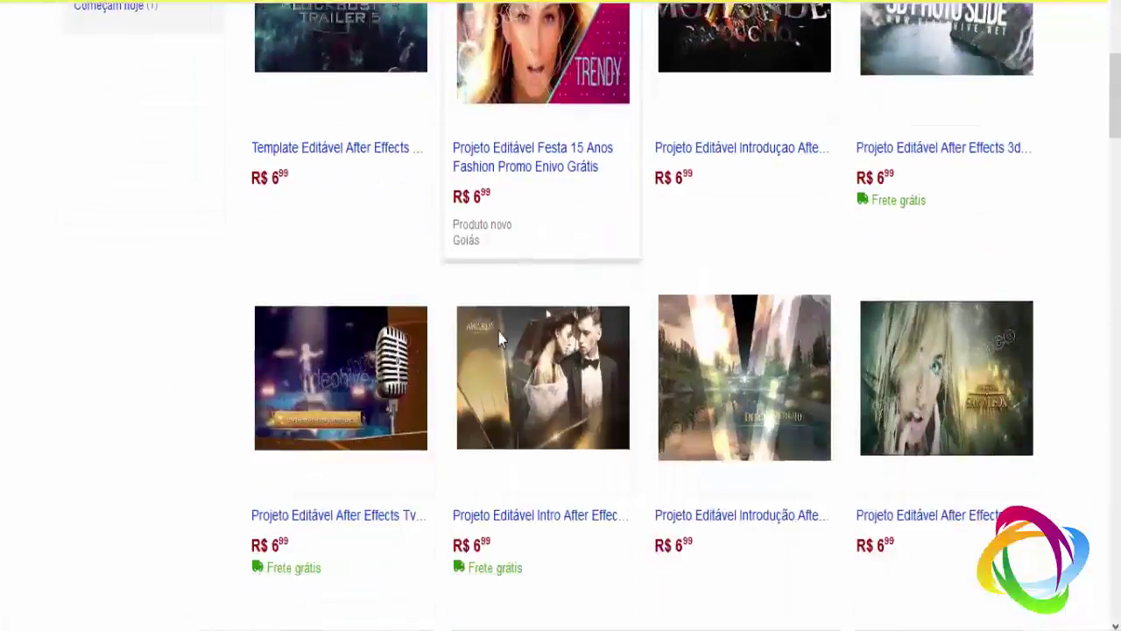
pyautogui.scroll(-4, 498, 332)
pyautogui.scroll(-2, 496, 334)
pyautogui.scroll(-4, 495, 336)
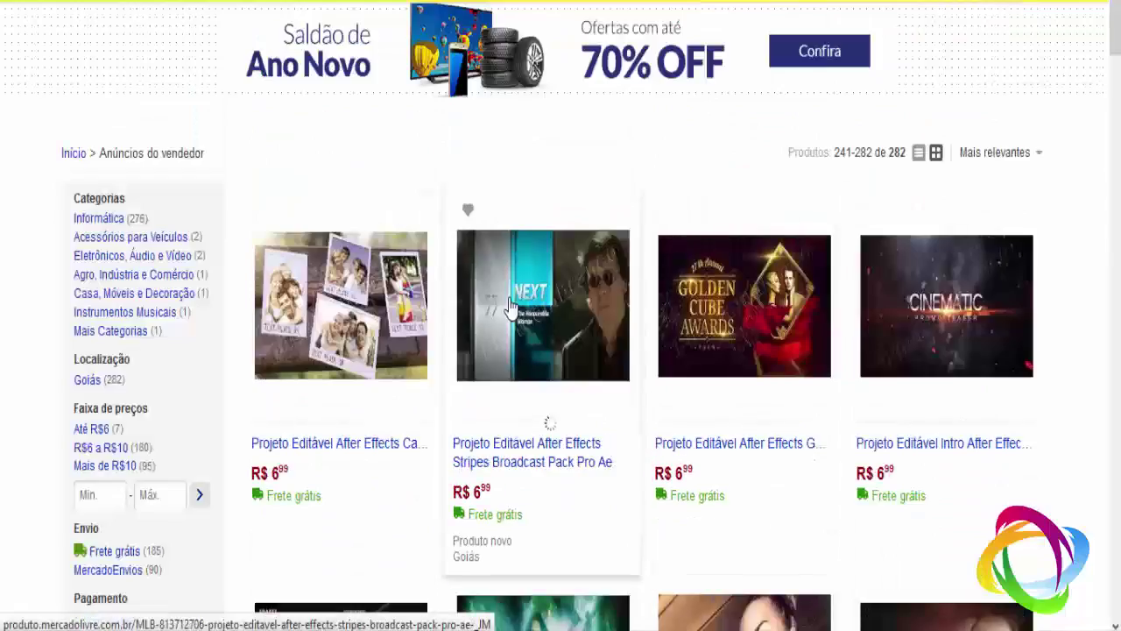
pyautogui.scroll(-5, 491, 337)
pyautogui.scroll(-4, 492, 331)
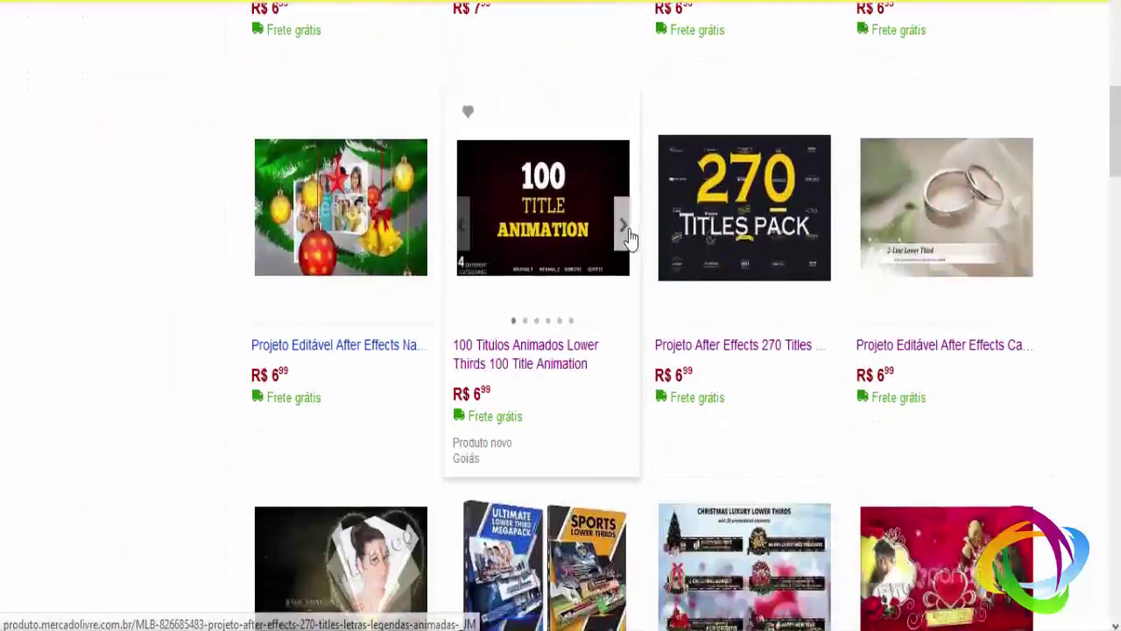
pyautogui.scroll(-5, 625, 240)
pyautogui.scroll(-4, 628, 254)
pyautogui.scroll(-4, 630, 263)
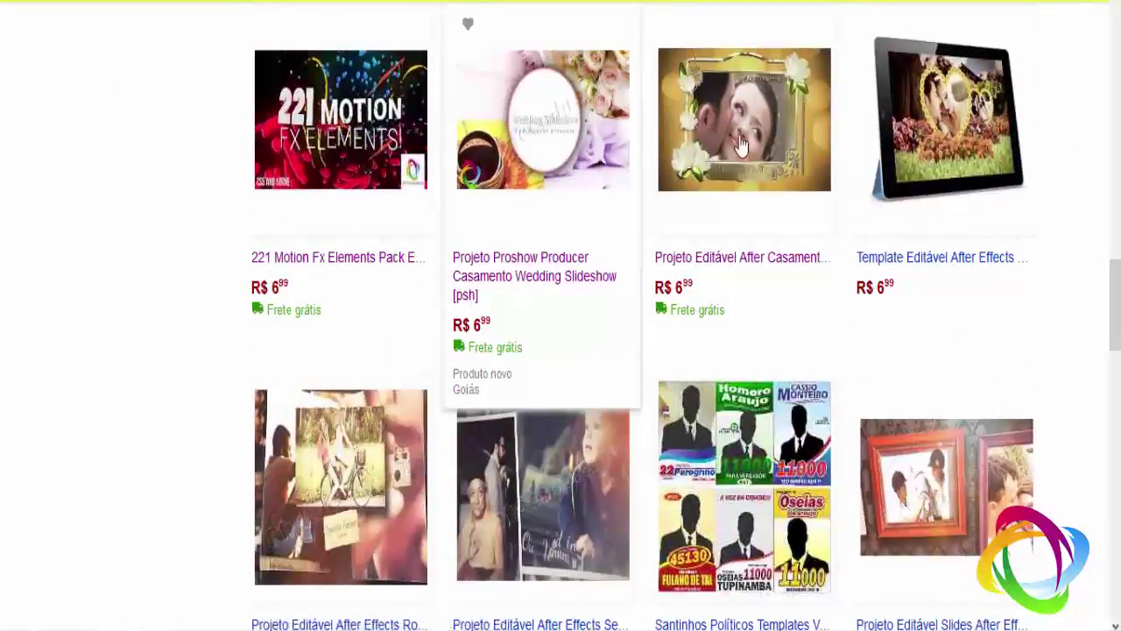
pyautogui.scroll(4, 631, 263)
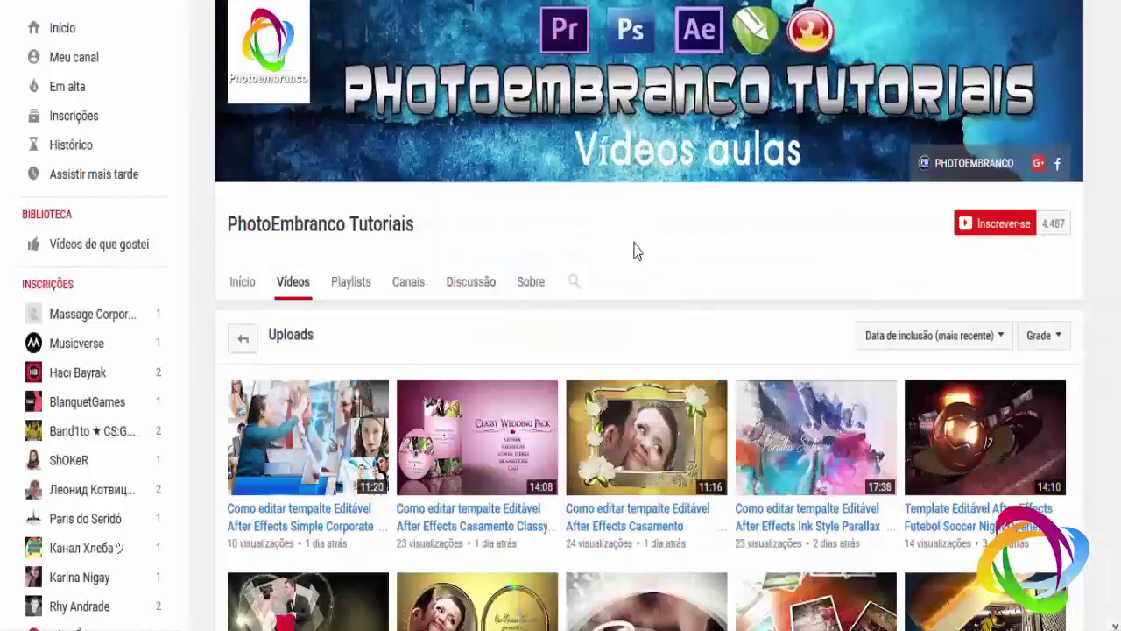
# Scroll through the PhotoEmbranco Tutoriais channel's uploads, then back toward the top
pyautogui.scroll(-1, 430, 373)
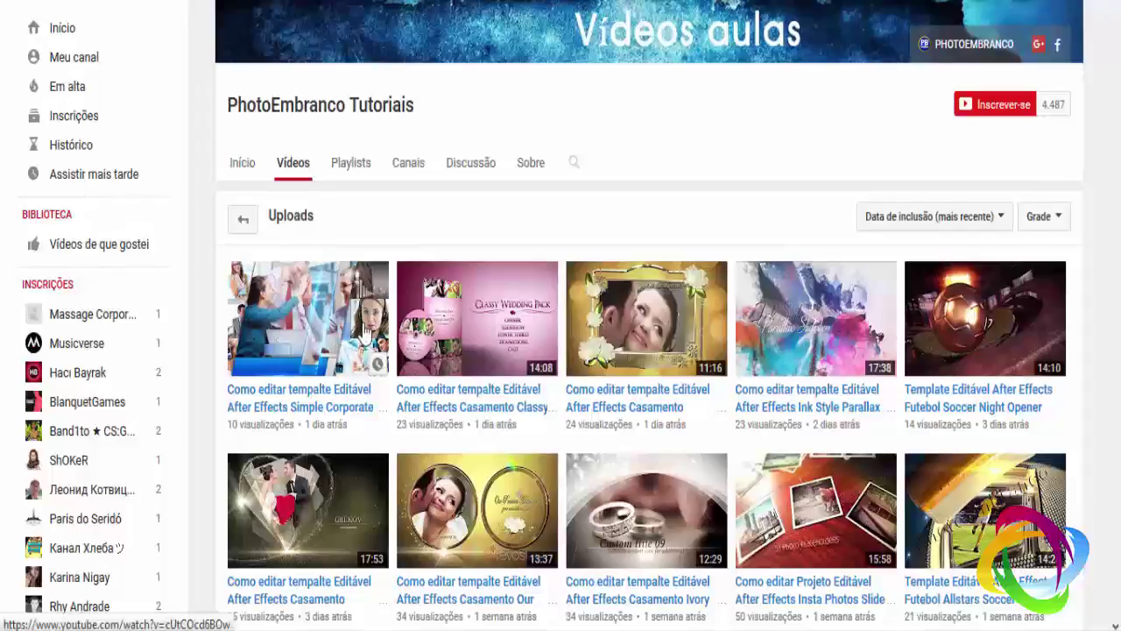
pyautogui.scroll(-1, 367, 329)
pyautogui.scroll(-1, 364, 333)
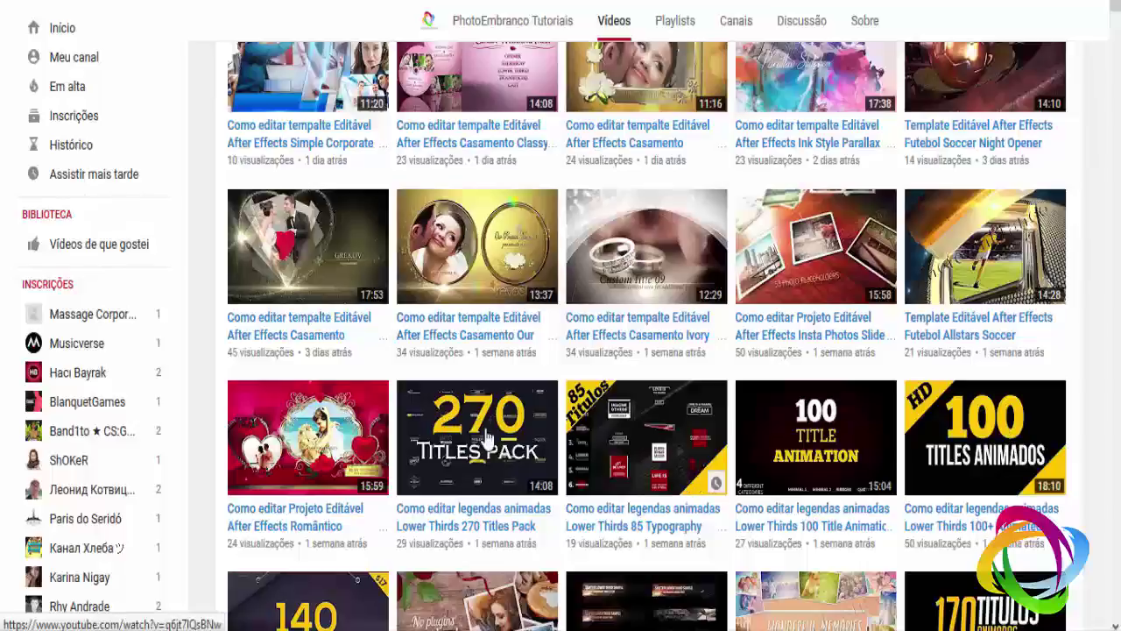
pyautogui.scroll(-1, 368, 429)
pyautogui.scroll(-1, 311, 418)
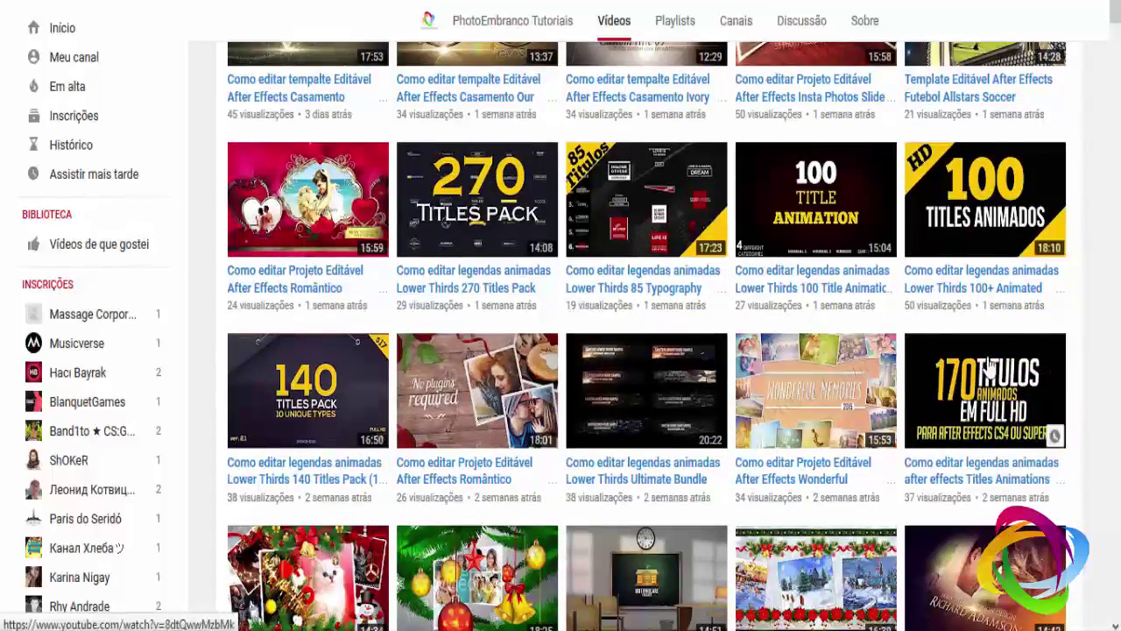
pyautogui.scroll(5, 718, 248)
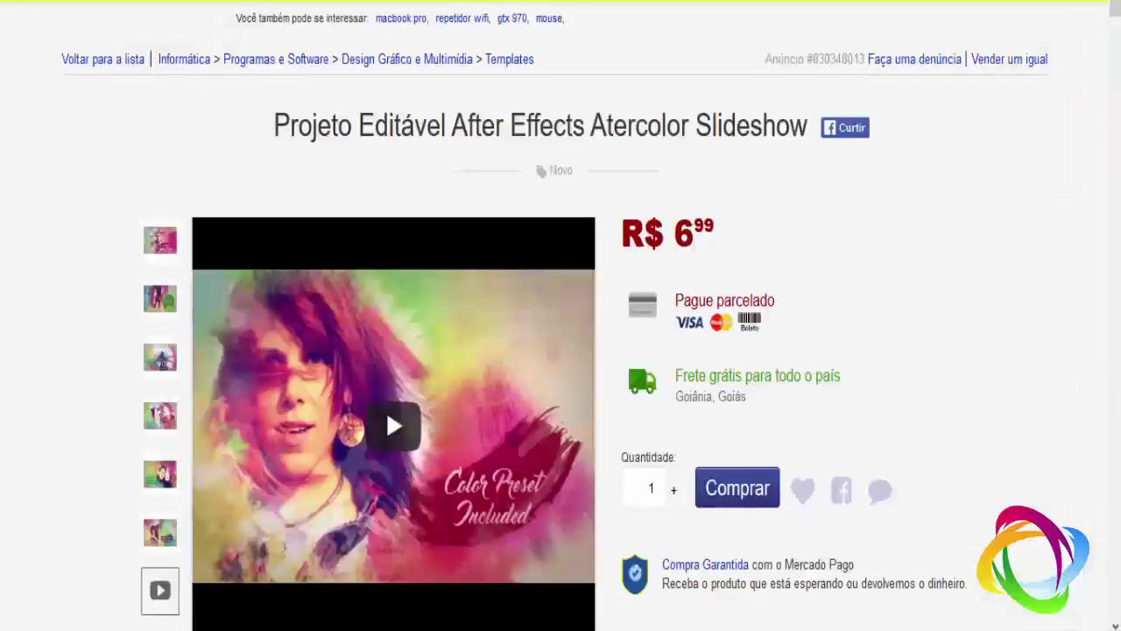
# Show the Atercolor Slideshow listing's first gallery photo
pyautogui.click(158, 243)
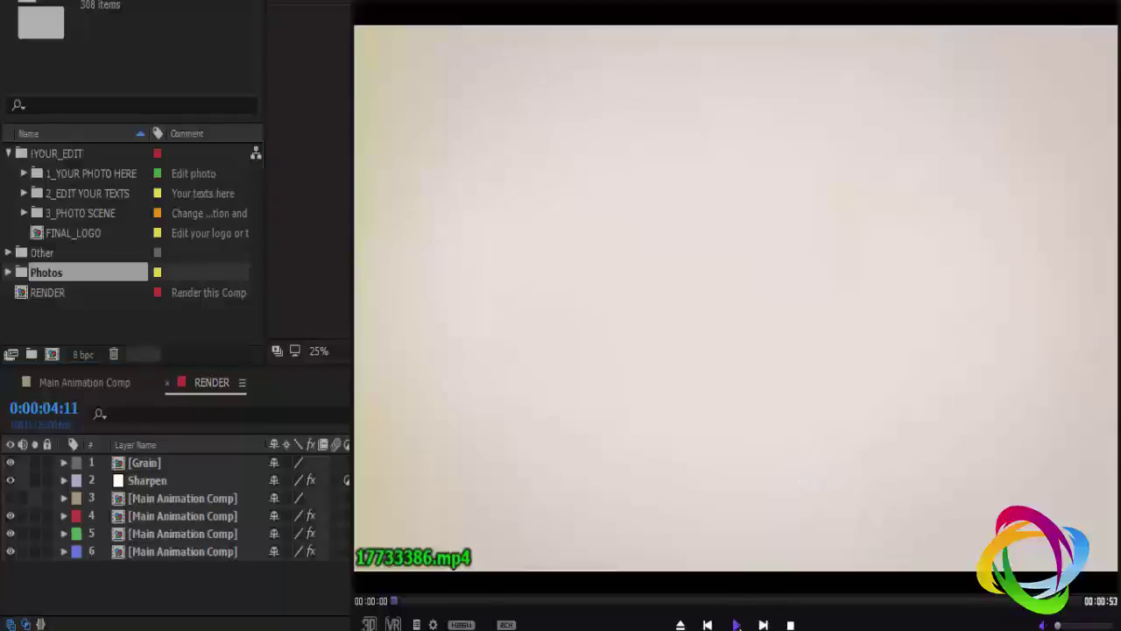
# Play the 17733386.mp4 preview to about 00:24, pause it, and return to the Mercado Livre listing
pyautogui.click(735, 625)
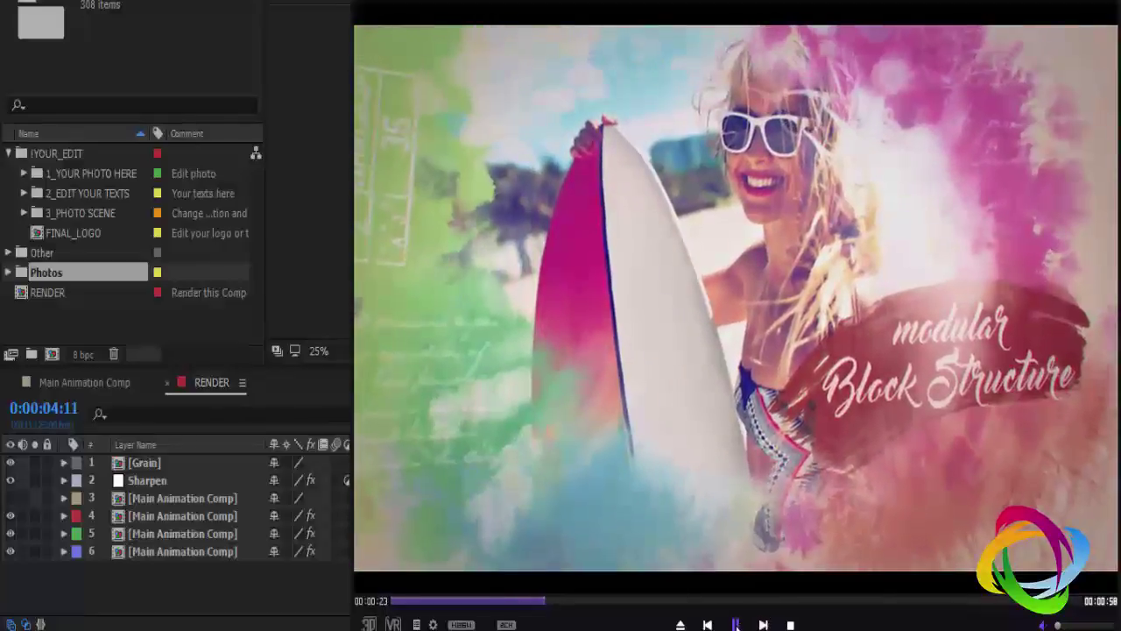
pyautogui.click(736, 624)
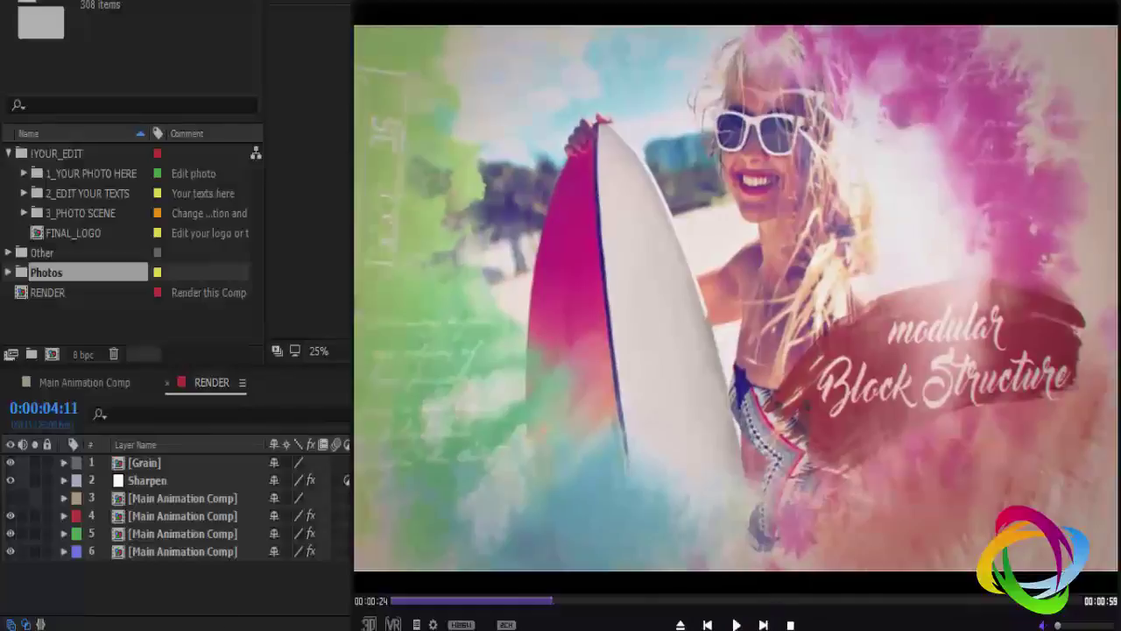
pyautogui.click(266, 551)
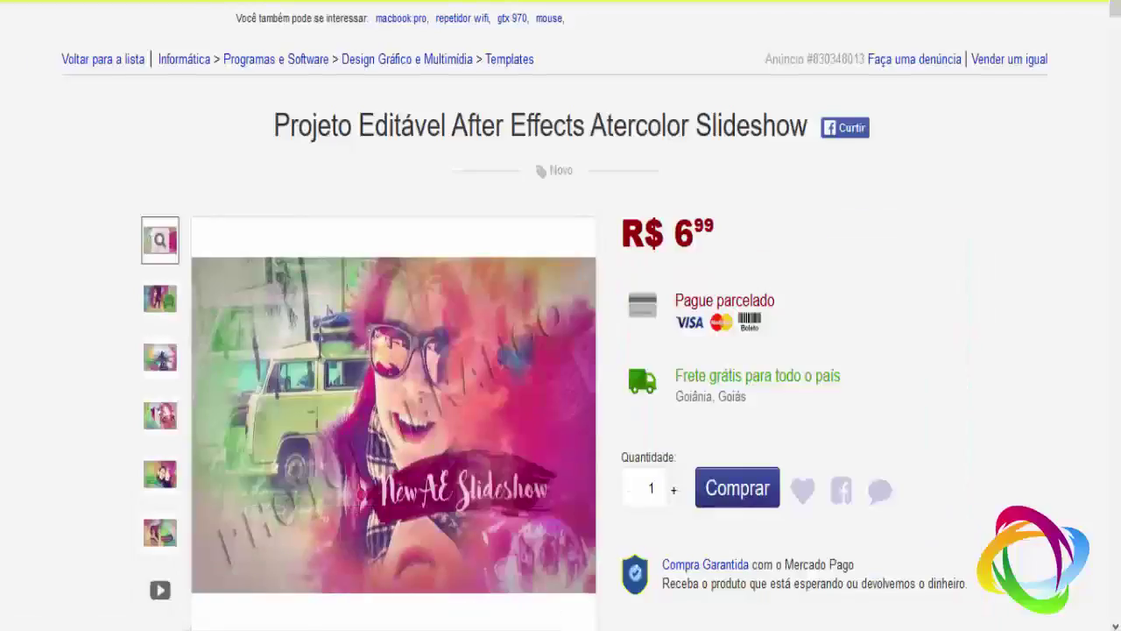
# Scroll the related-products grid down to the Cinematic Trailer Music listing at R$ 9,99
pyautogui.scroll(-10, 383, 90)
pyautogui.scroll(-5, 383, 91)
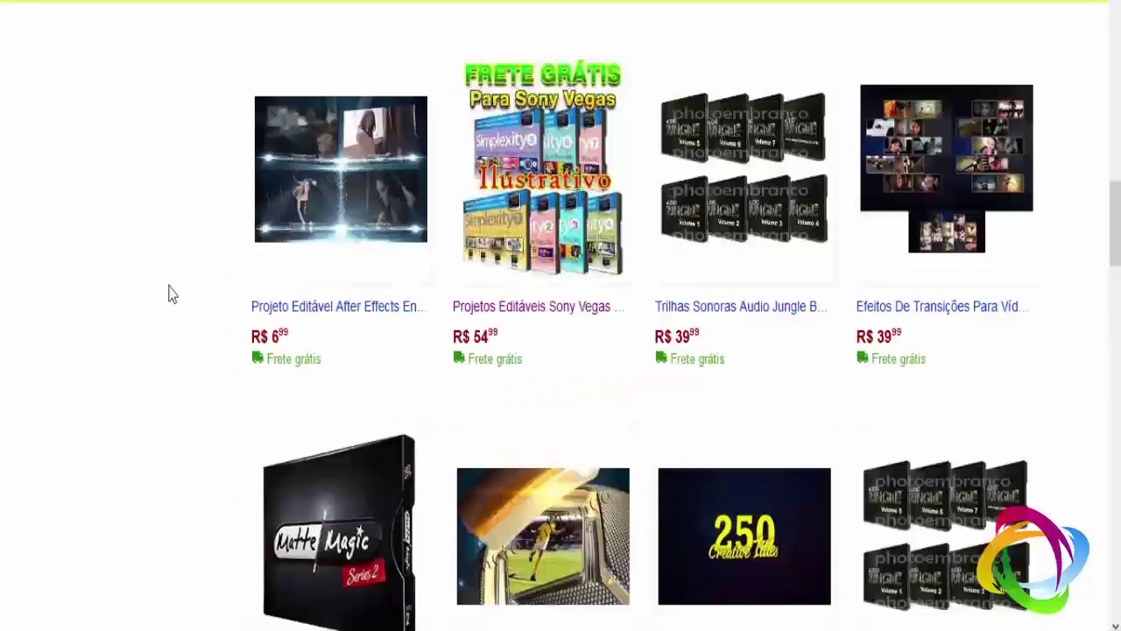
pyautogui.scroll(-7, 168, 292)
pyautogui.scroll(-7, 169, 300)
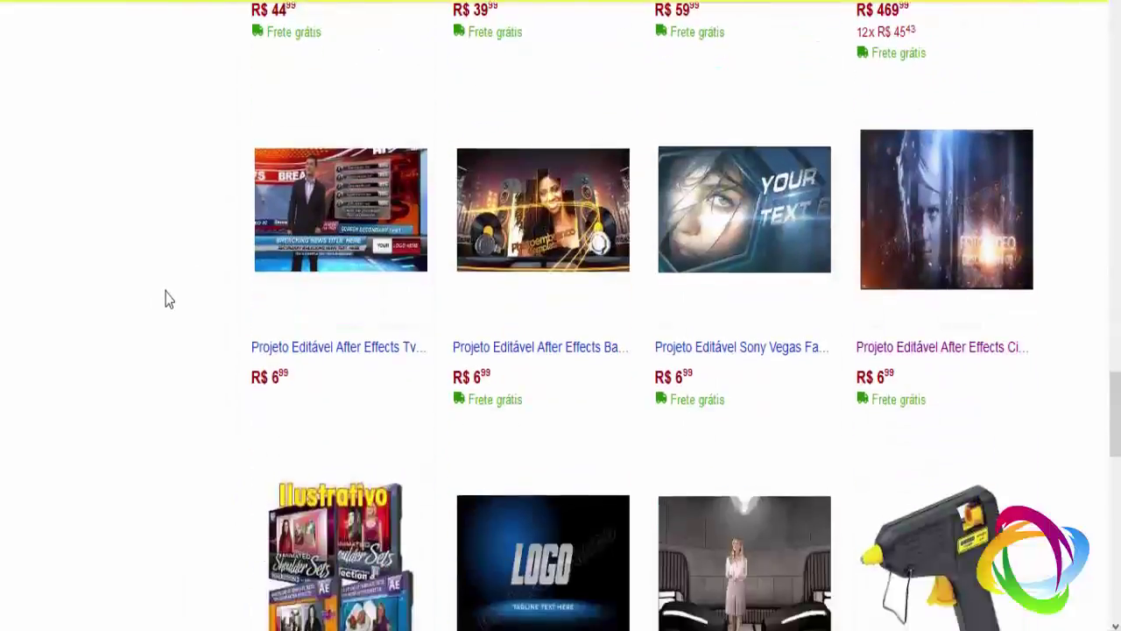
pyautogui.scroll(-5, 170, 295)
pyautogui.scroll(-5, 170, 295)
pyautogui.scroll(10, 218, 290)
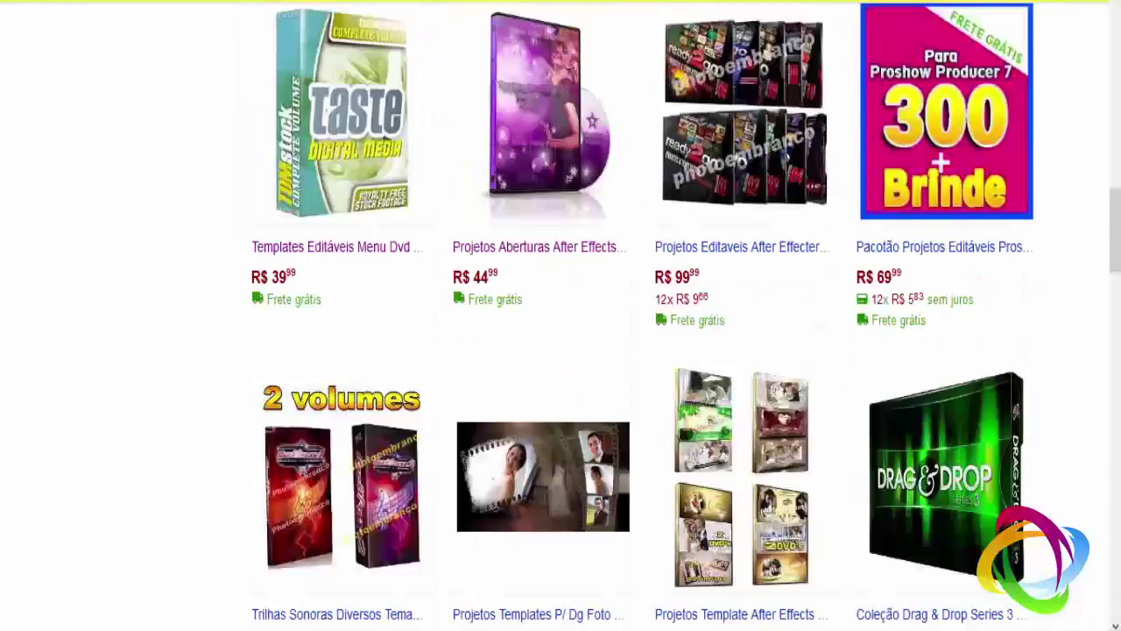
pyautogui.scroll(-4, 150, 246)
pyautogui.scroll(10, 150, 245)
pyautogui.scroll(8, 150, 284)
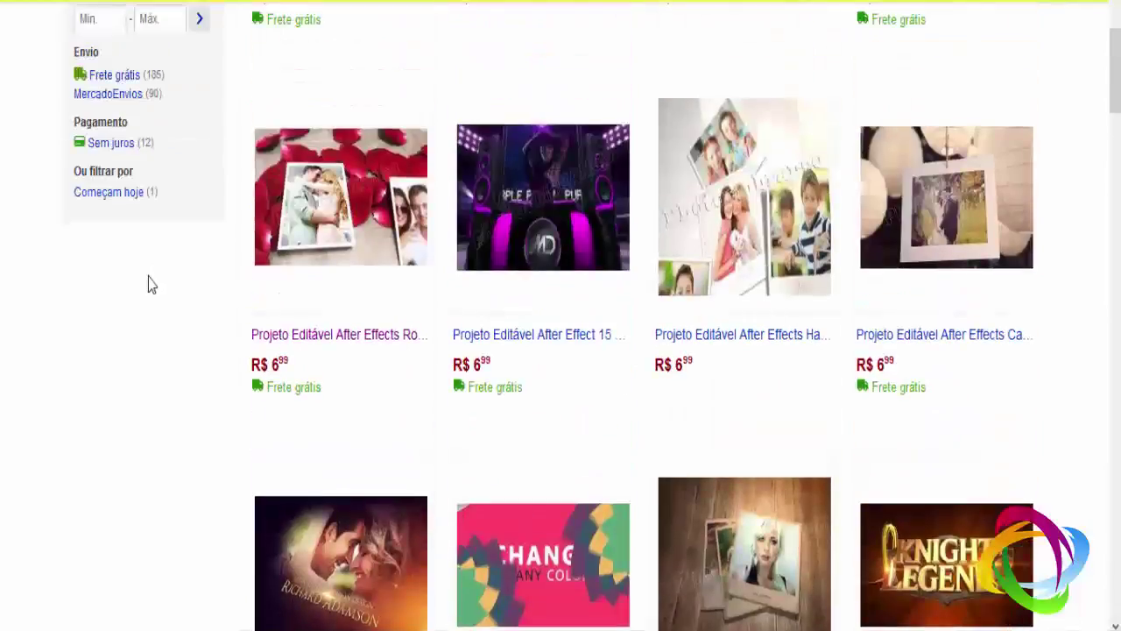
pyautogui.scroll(5, 149, 287)
pyautogui.scroll(-3, 148, 288)
pyautogui.scroll(-6, 148, 284)
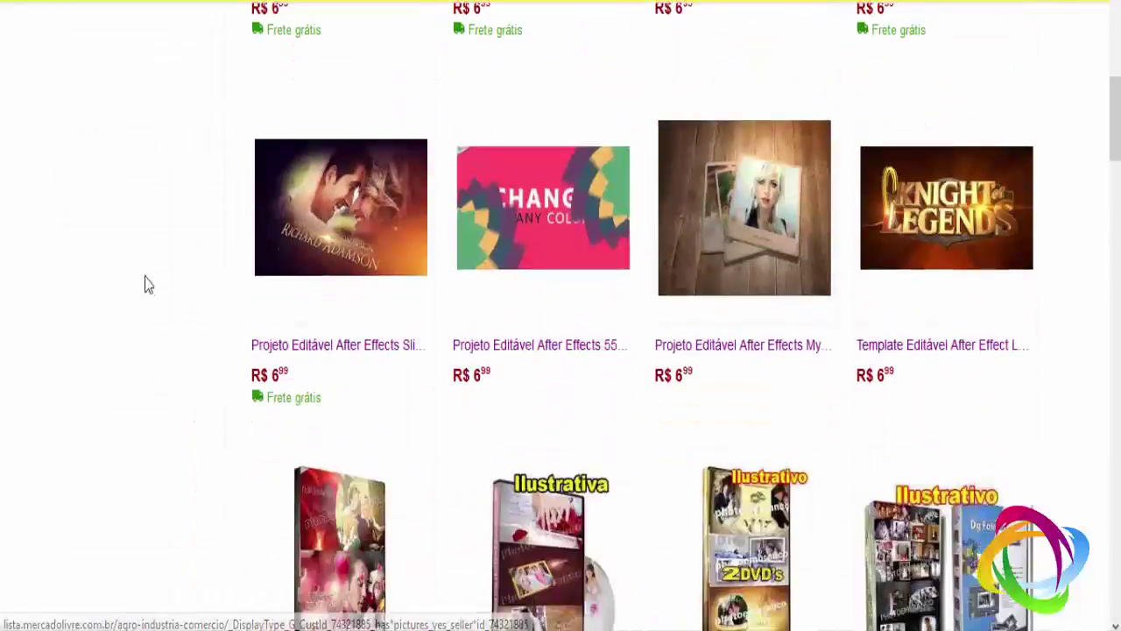
pyautogui.scroll(-4, 148, 284)
pyautogui.scroll(-4, 147, 285)
pyautogui.scroll(-2, 147, 286)
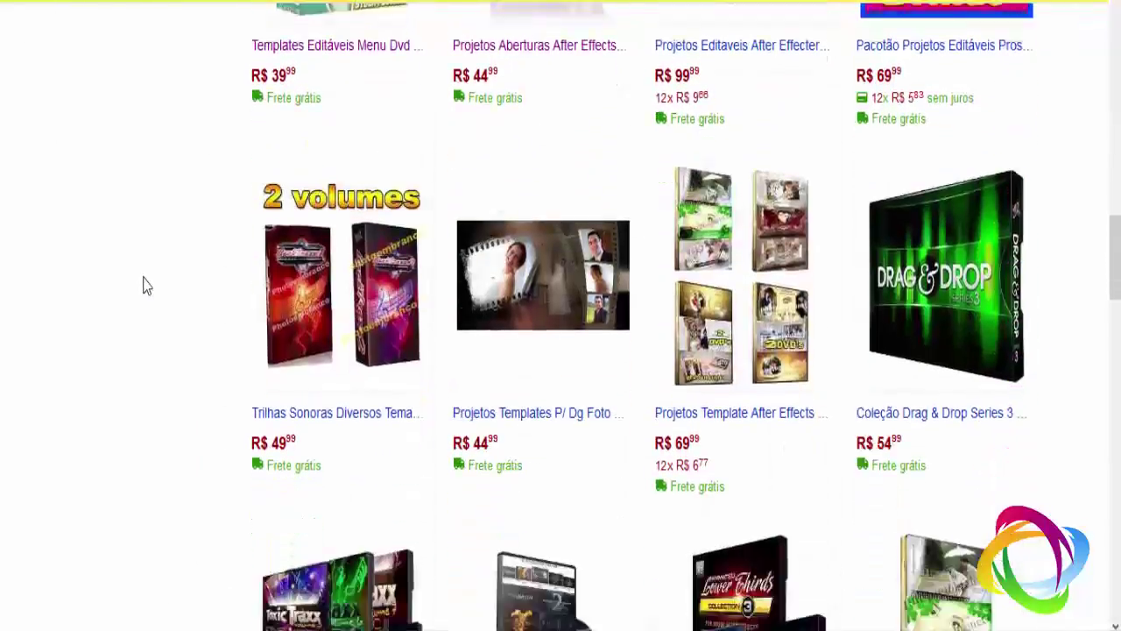
pyautogui.scroll(-3, 146, 285)
pyautogui.scroll(-3, 146, 285)
pyautogui.scroll(-5, 145, 285)
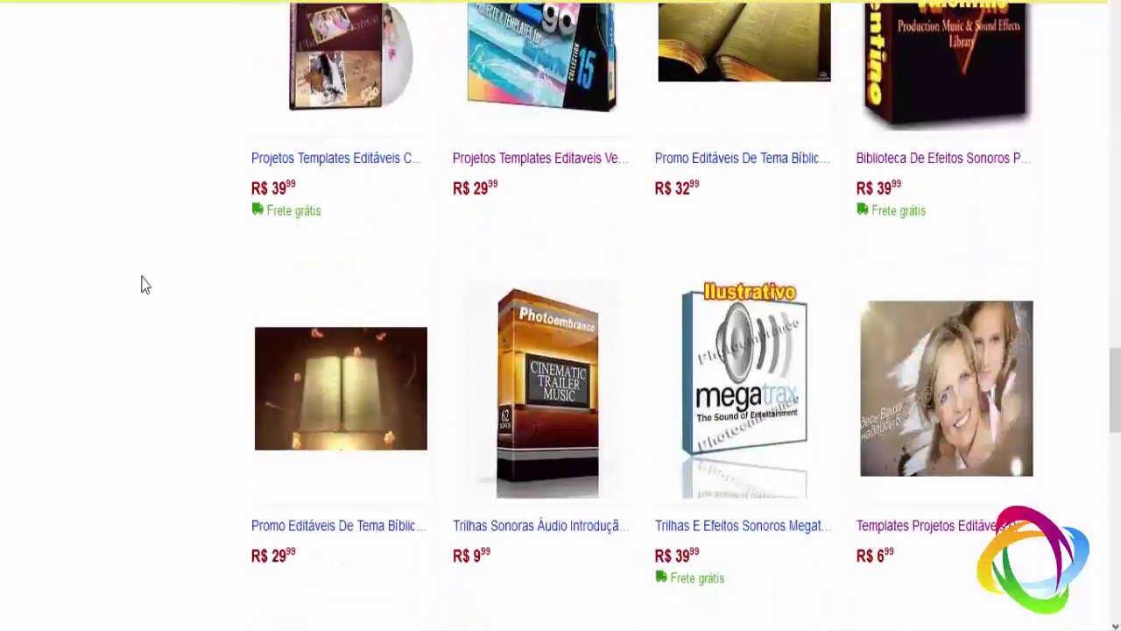
pyautogui.scroll(-3, 144, 284)
# Open the Cinematic Trailer Music listing in a new tab and select its product title
pyautogui.rightClick(522, 291)
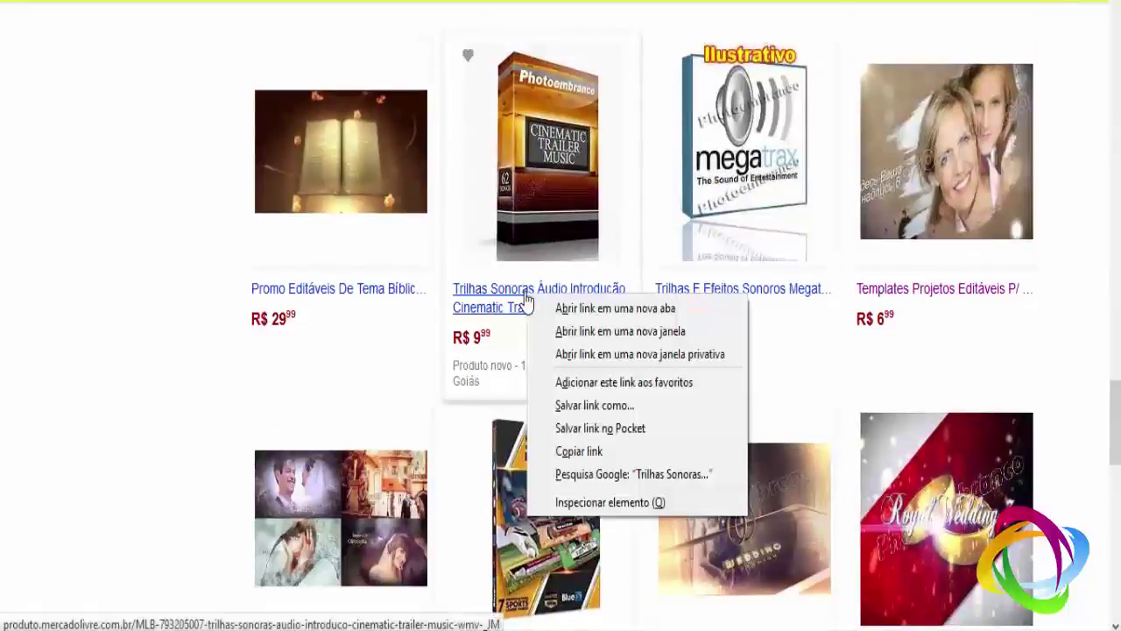
pyautogui.click(566, 306)
pyautogui.click(525, 298)
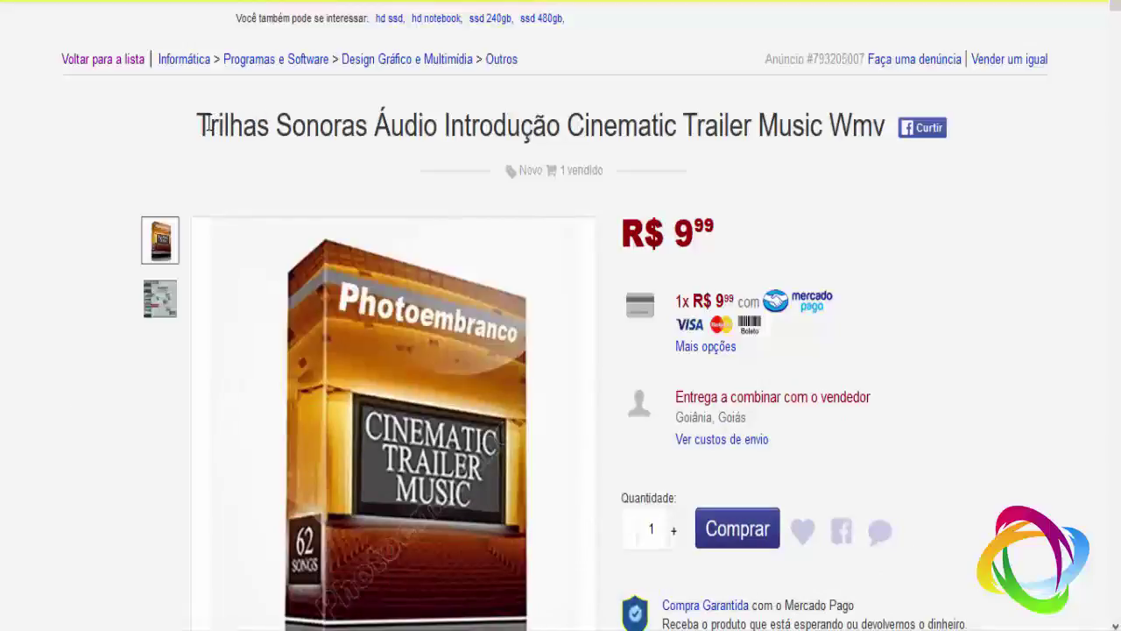
pyautogui.moveTo(229, 125); pyautogui.dragTo(322, 122)
pyautogui.click(311, 122)
pyautogui.moveTo(204, 129); pyautogui.dragTo(856, 131)
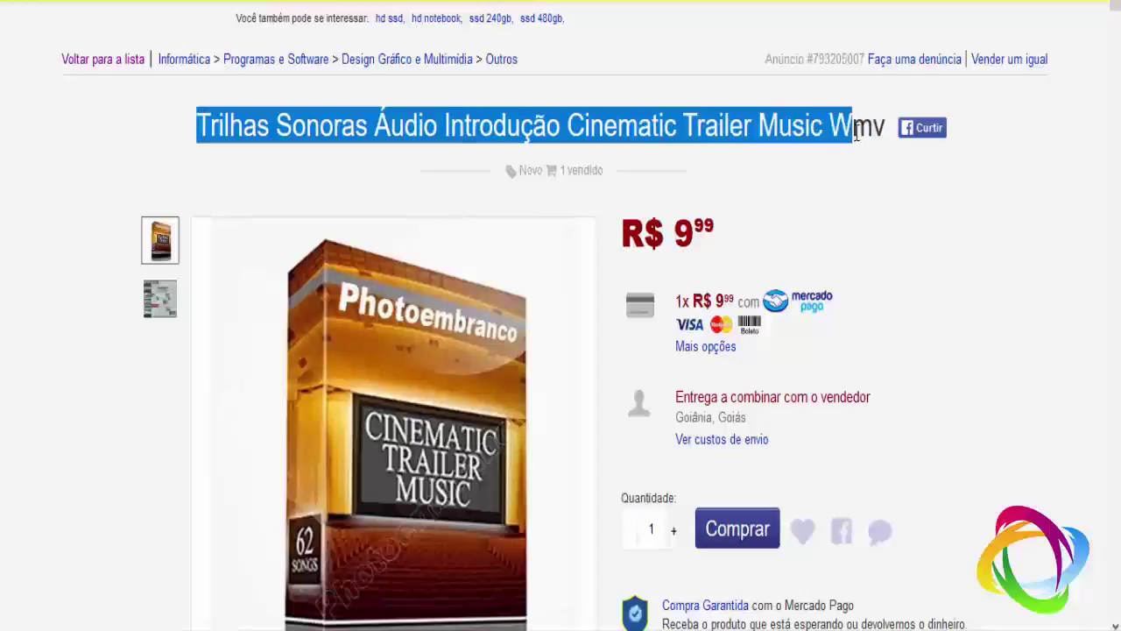
pyautogui.click(769, 137)
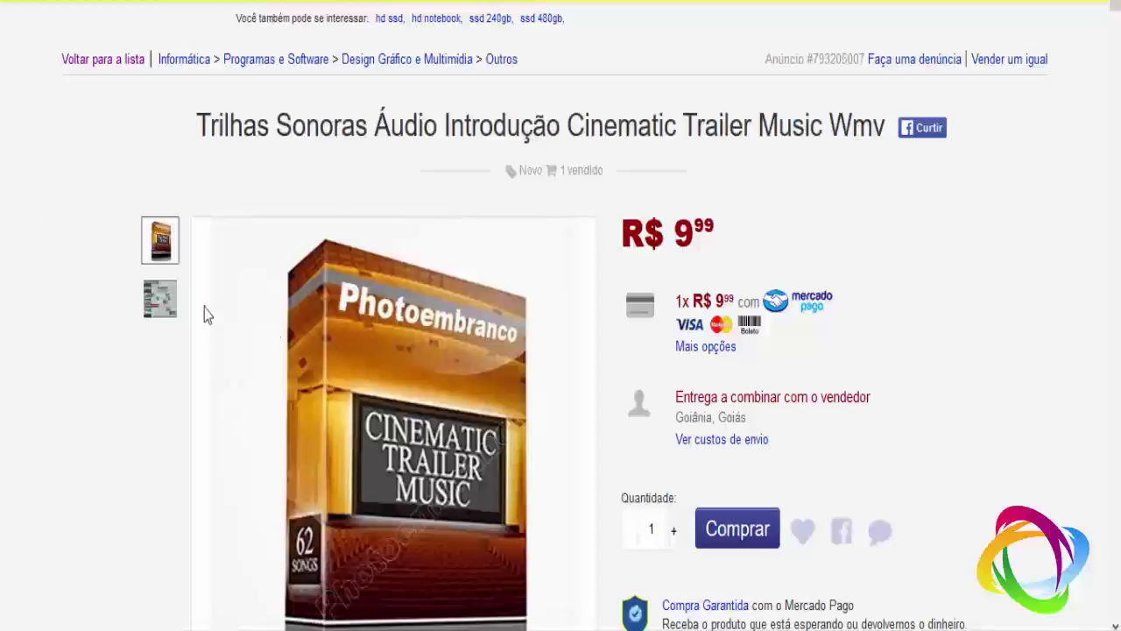
# Highlight the R$ 9,99 price and show the box cover as the main picture
pyautogui.scroll(-5, 471, 303)
pyautogui.scroll(5, 470, 303)
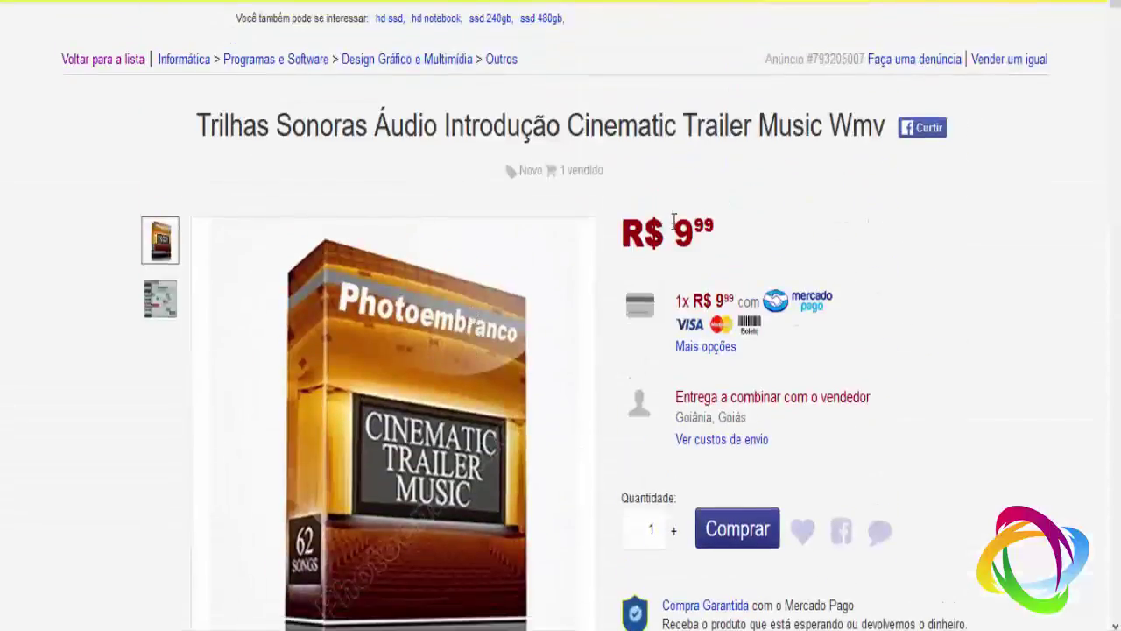
pyautogui.doubleClick(675, 220)
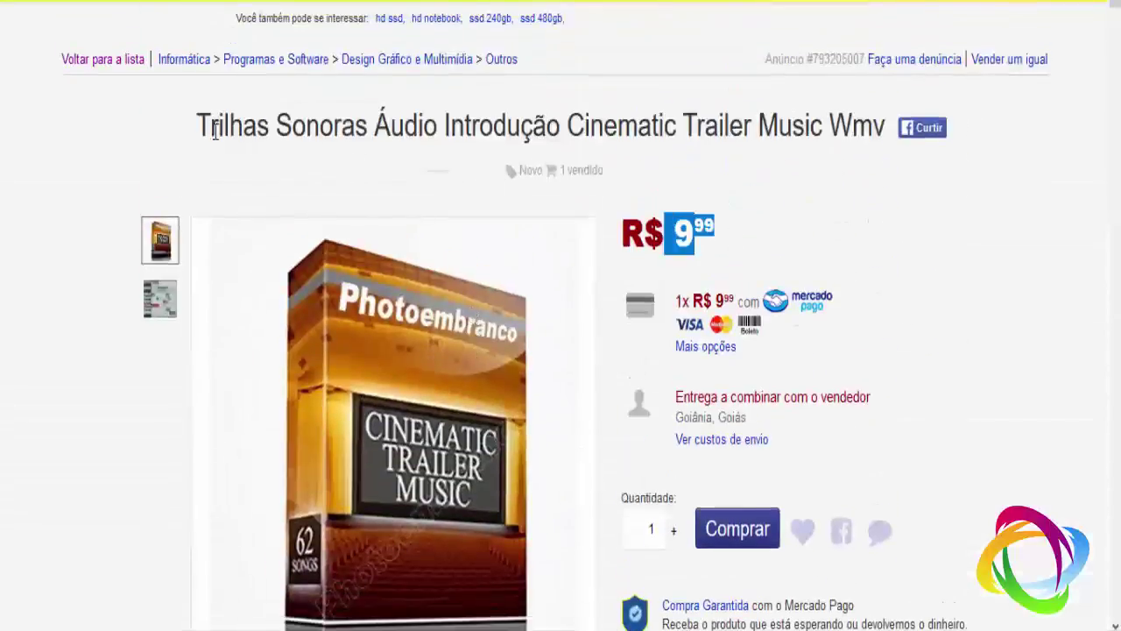
pyautogui.click(159, 254)
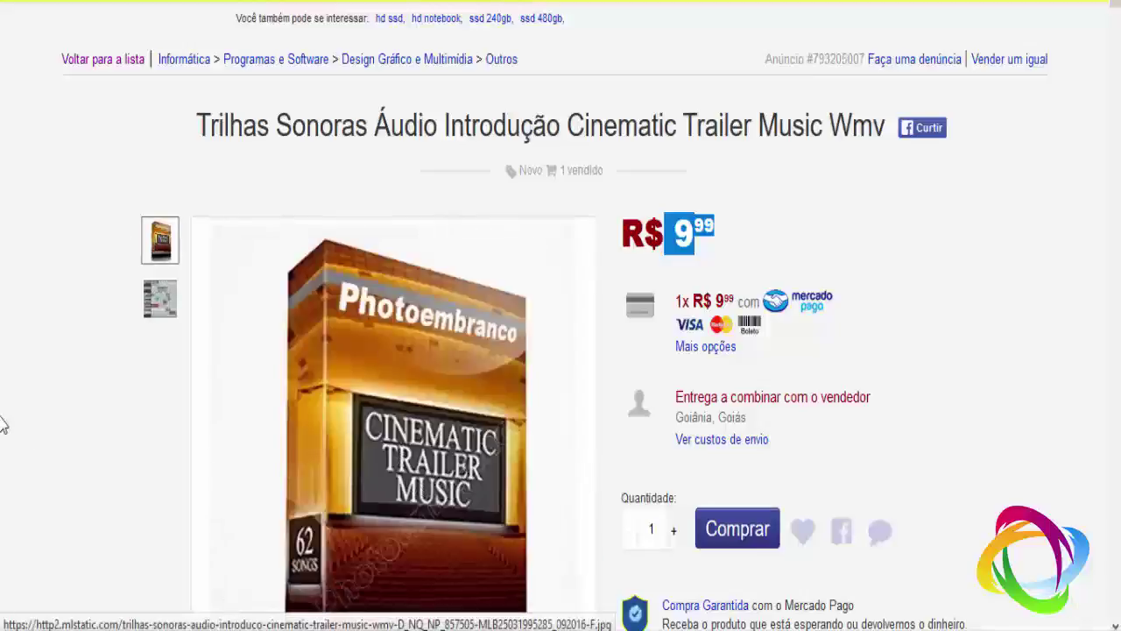
# Scroll down the Cinematic Trailer Music listing to its product description and track list
pyautogui.scroll(-5, 2, 423)
pyautogui.scroll(-4, 2, 423)
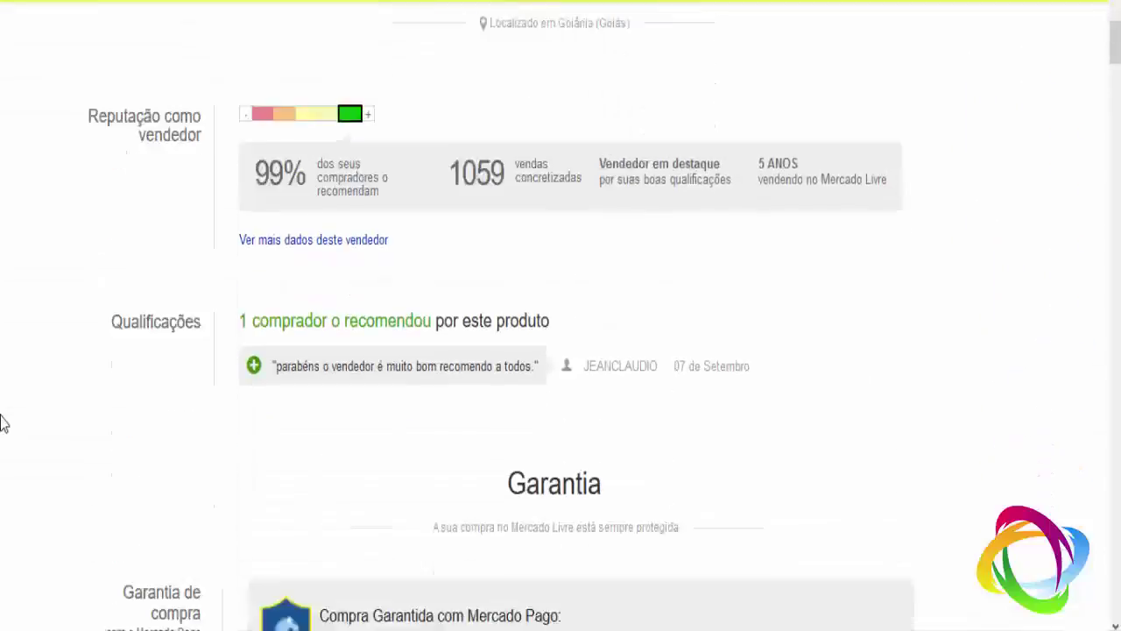
pyautogui.scroll(-6, 2, 424)
pyautogui.scroll(-4, 1, 423)
pyautogui.scroll(-6, 1, 423)
pyautogui.scroll(-1, 1, 423)
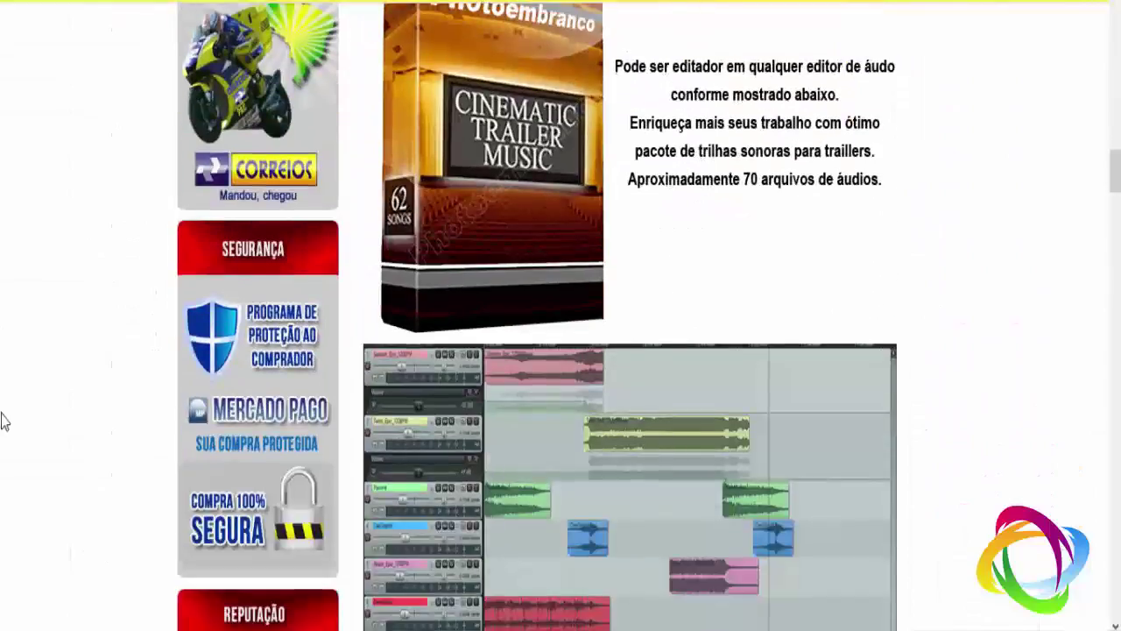
pyautogui.scroll(2, 2, 423)
pyautogui.scroll(-3, 2, 423)
pyautogui.scroll(2, 2, 423)
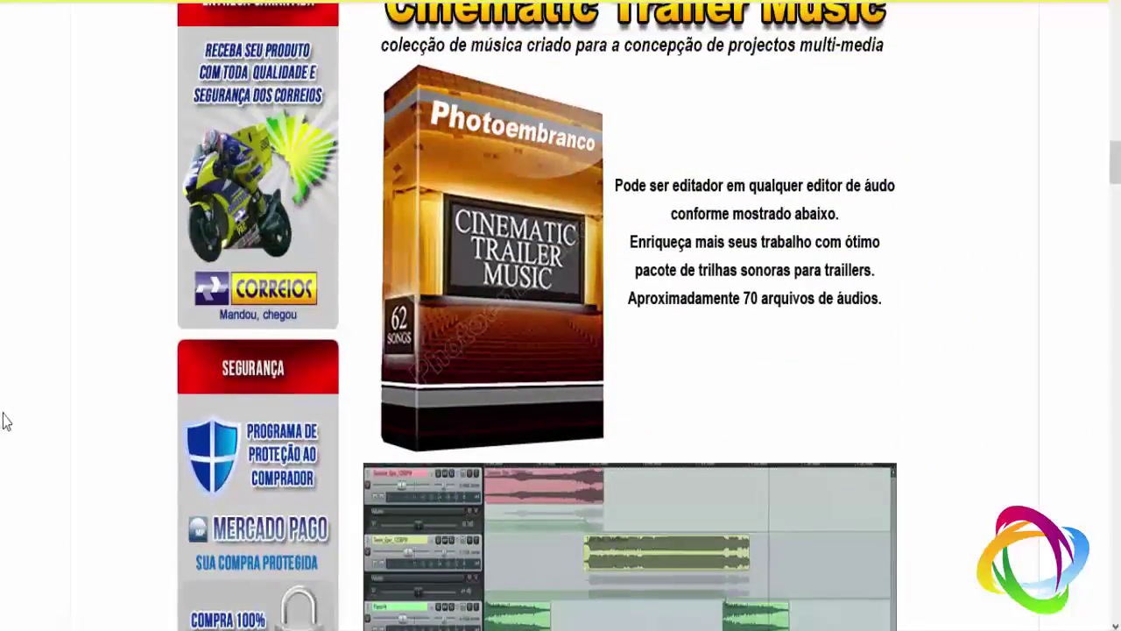
pyautogui.scroll(-8, 4, 421)
pyautogui.scroll(-5, 4, 421)
pyautogui.scroll(-1, 4, 421)
pyautogui.scroll(-2, 7, 419)
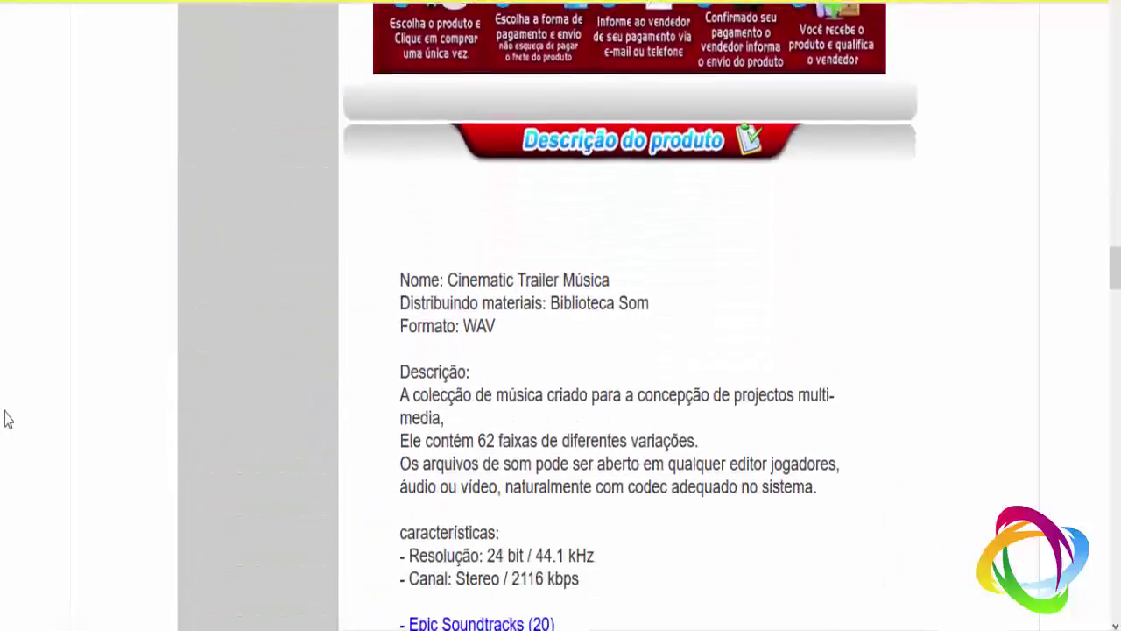
pyautogui.scroll(-2, 7, 419)
pyautogui.scroll(-2, 7, 419)
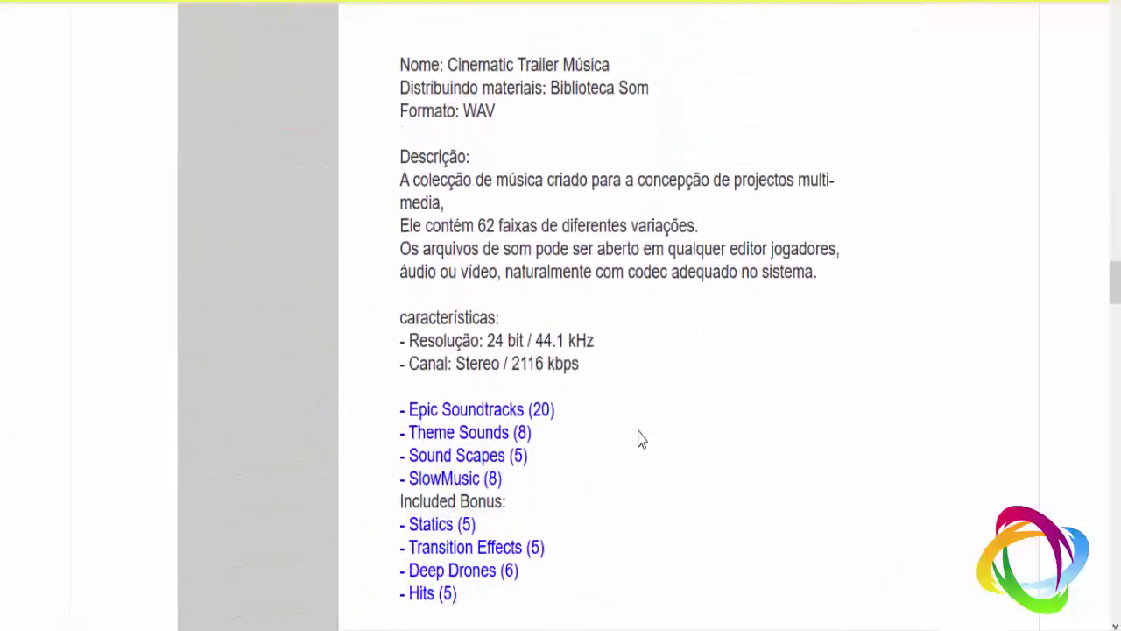
# Highlight the soundtrack categories and the 62-track count in the description
pyautogui.moveTo(403, 403)
pyautogui.mouseDown()
pyautogui.moveTo(541, 572)
pyautogui.moveTo(514, 350)
pyautogui.mouseUp()
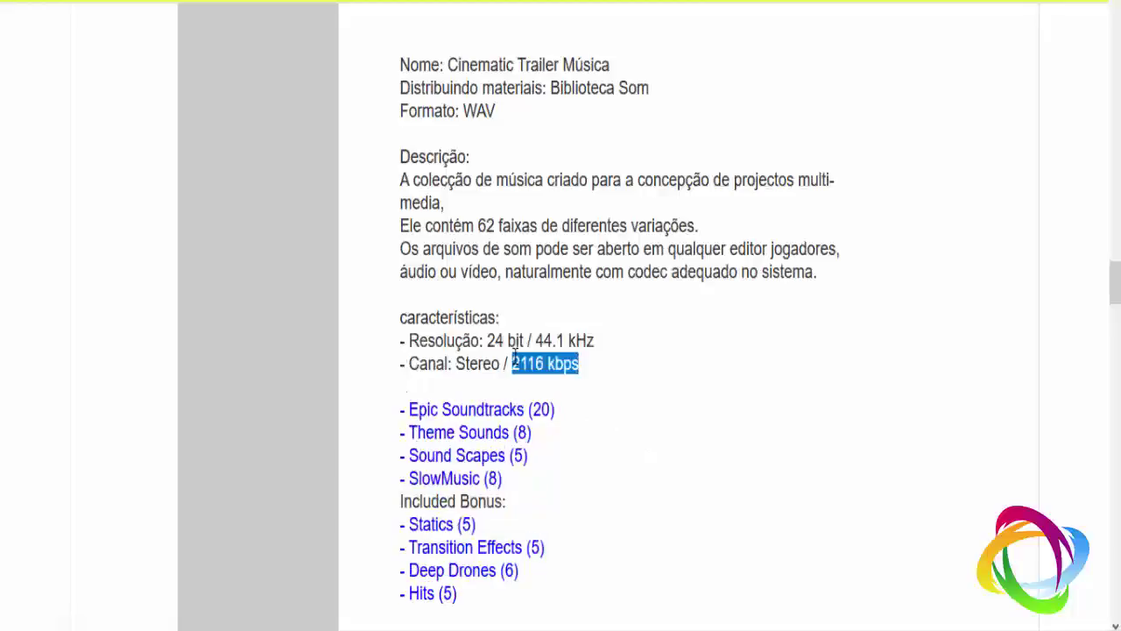
pyautogui.moveTo(477, 223); pyautogui.dragTo(500, 226)
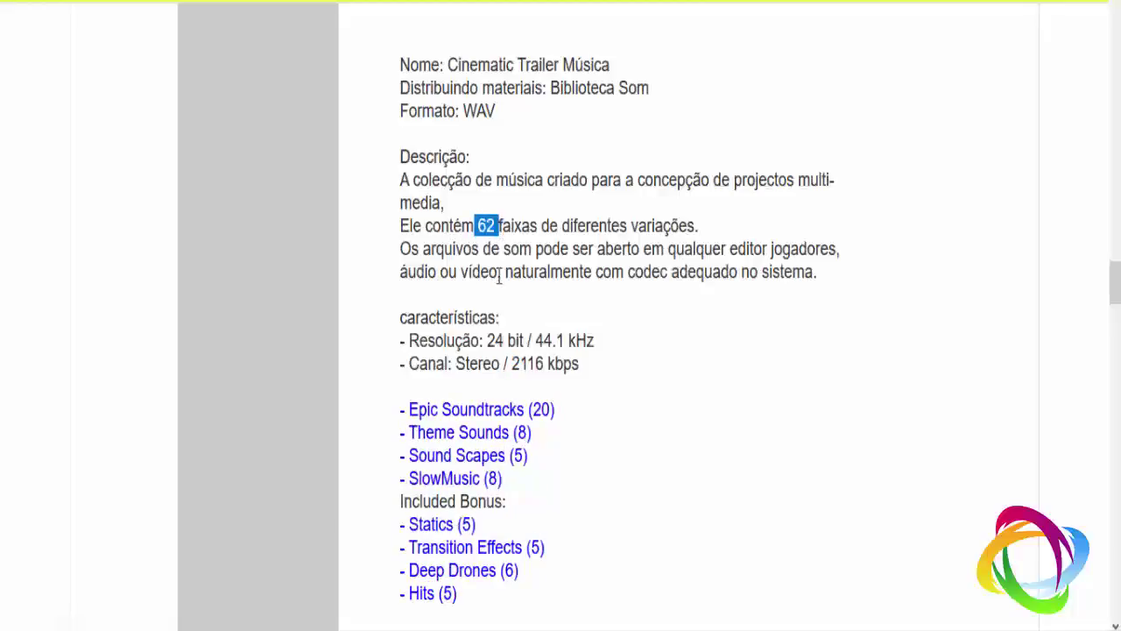
pyautogui.scroll(5, 500, 275)
pyautogui.scroll(5, 465, 394)
pyautogui.scroll(5, 465, 393)
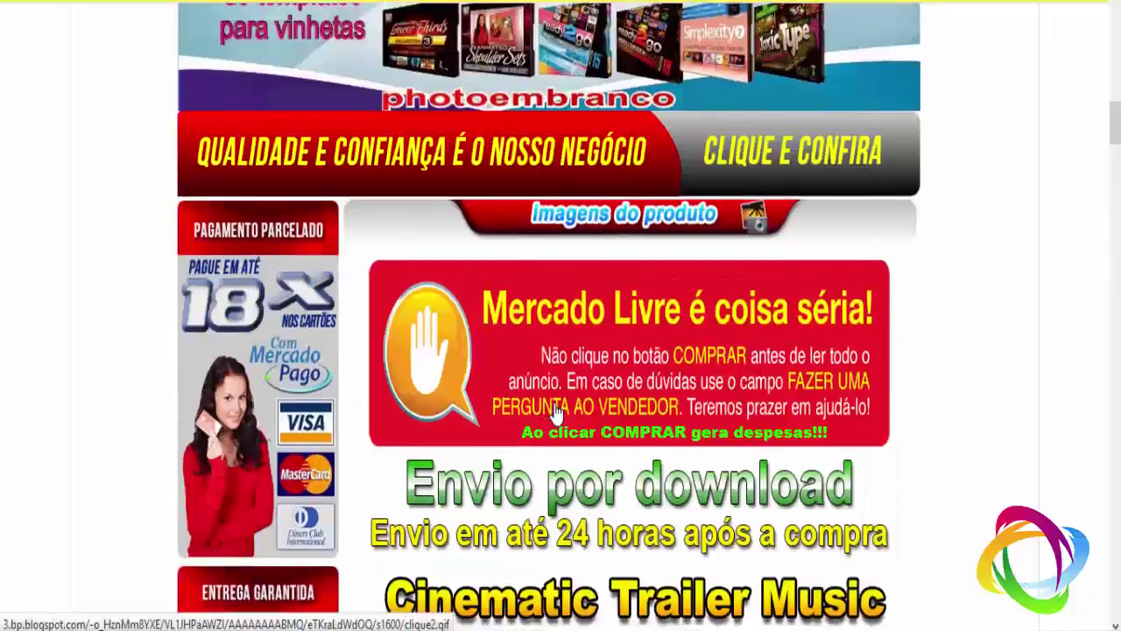
pyautogui.scroll(-4, 554, 412)
pyautogui.scroll(-1, 595, 394)
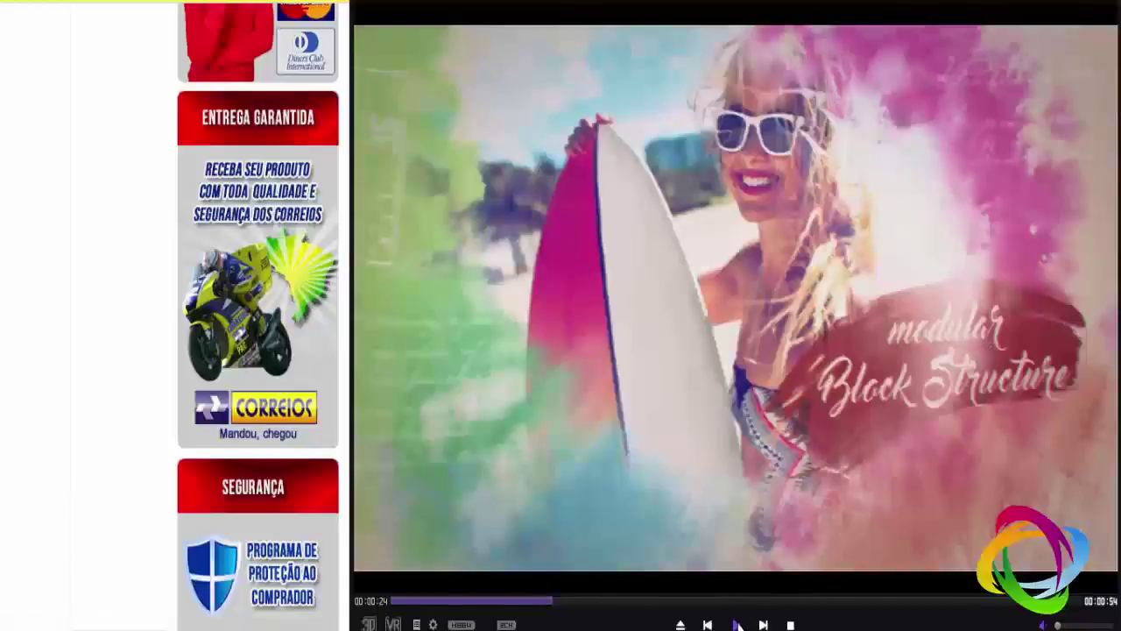
# Play the watercolor slideshow preview, then scroll back to the Cinematic Trailer Music description
pyautogui.click(737, 624)
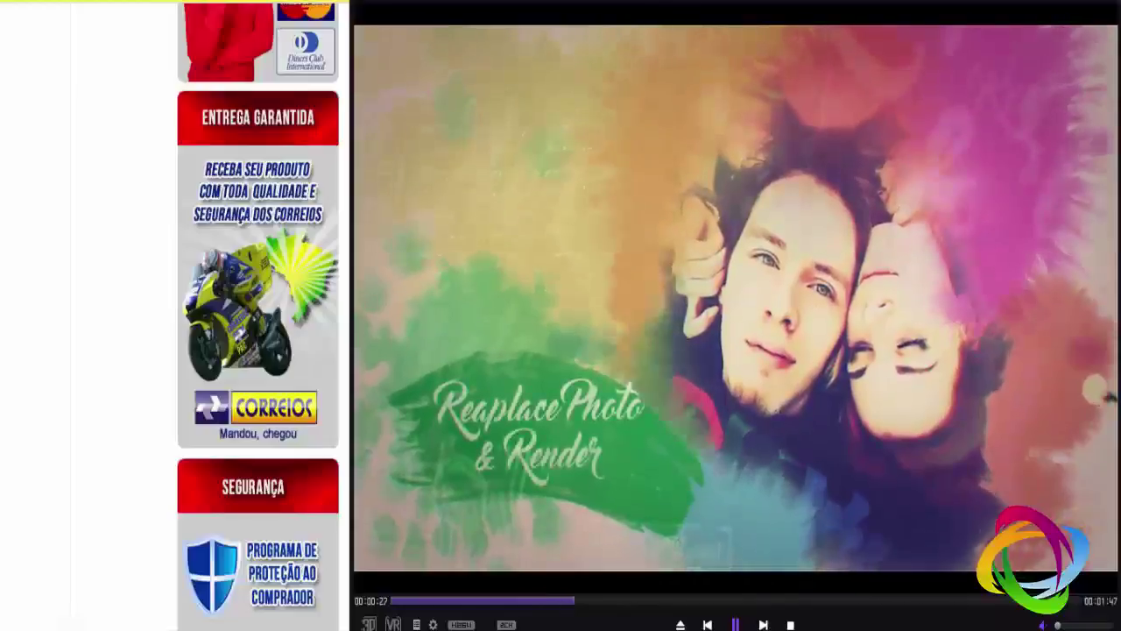
pyautogui.scroll(2, 600, 362)
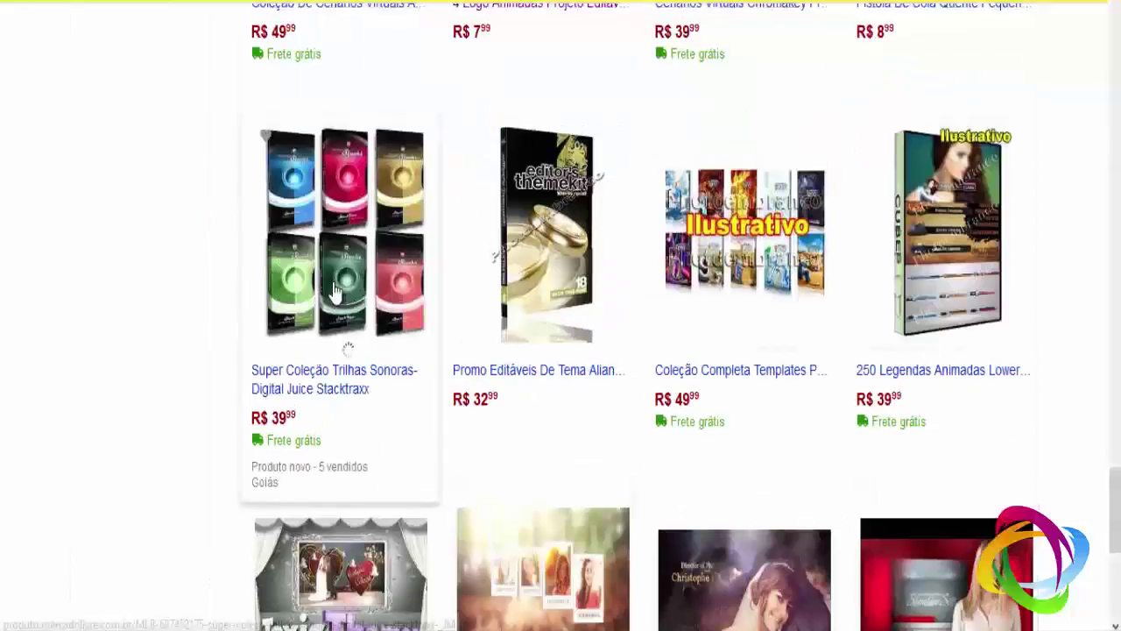
# Scroll the seller's product grid, open the 500 Efeitos Sonoros listing, and go back
pyautogui.scroll(5, 326, 292)
pyautogui.scroll(5, 325, 292)
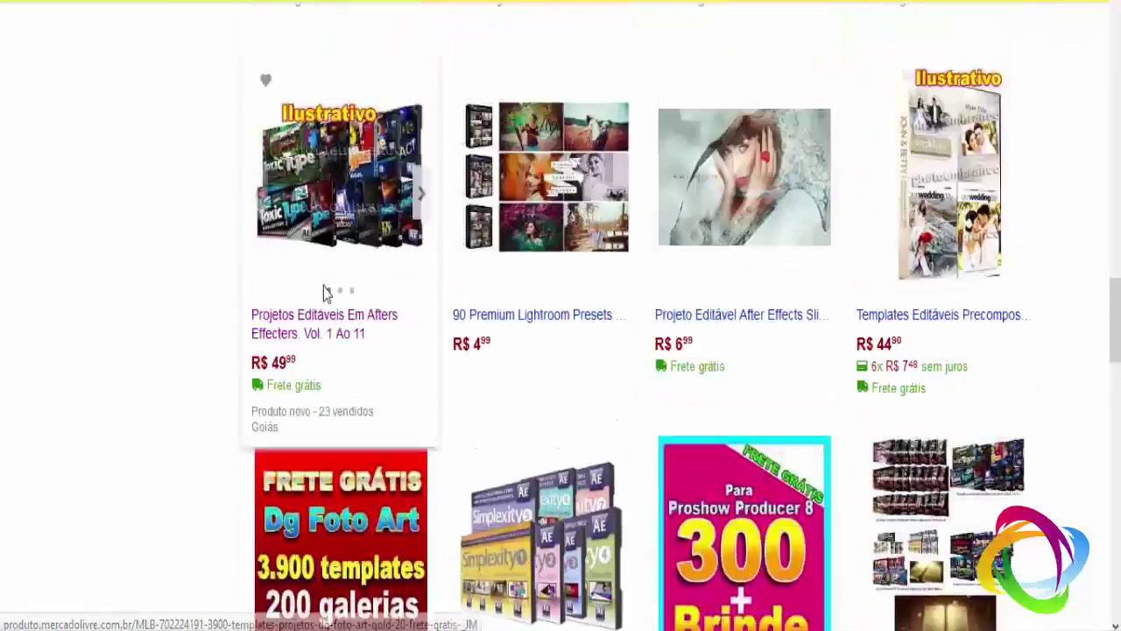
pyautogui.scroll(5, 324, 293)
pyautogui.scroll(5, 323, 293)
pyautogui.scroll(5, 323, 293)
pyautogui.scroll(-4, 983, 202)
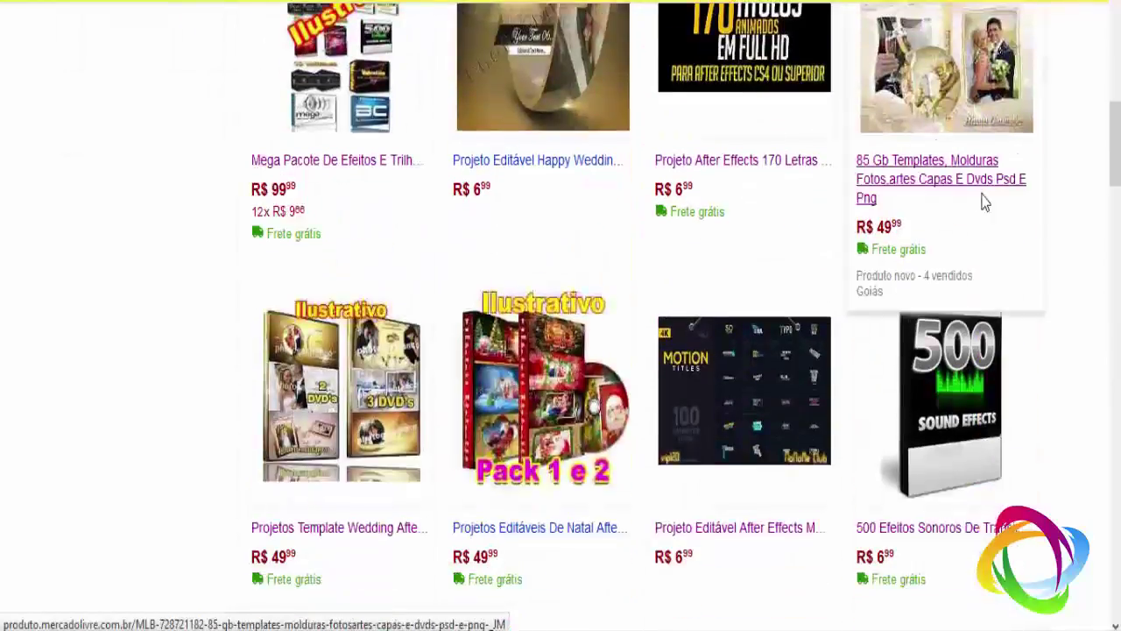
pyautogui.scroll(-4, 983, 202)
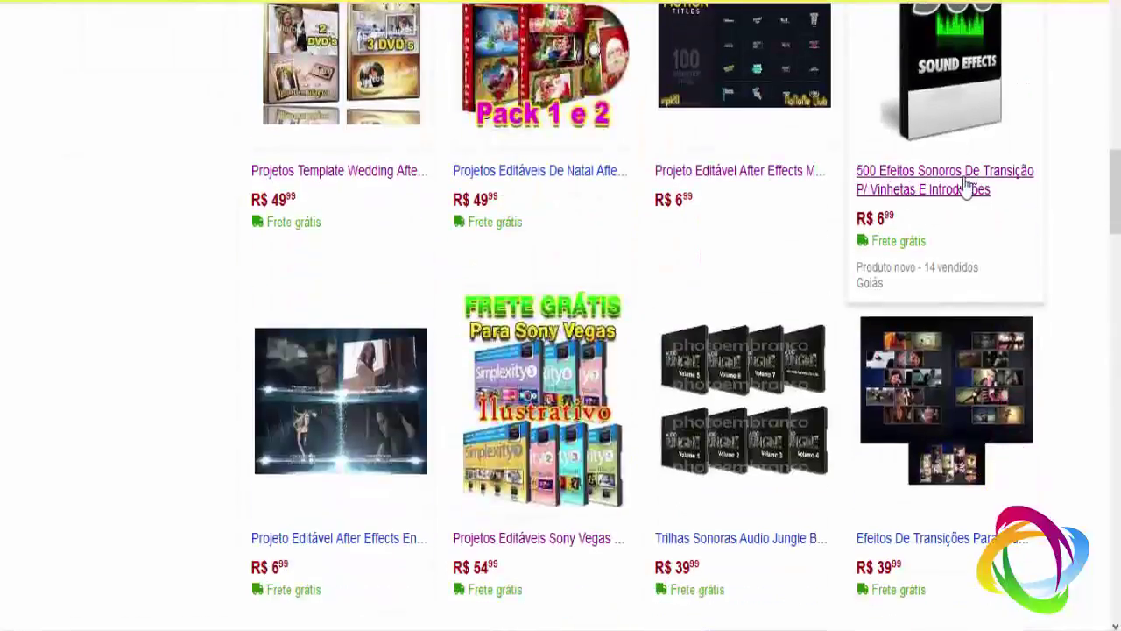
pyautogui.scroll(1, 921, 207)
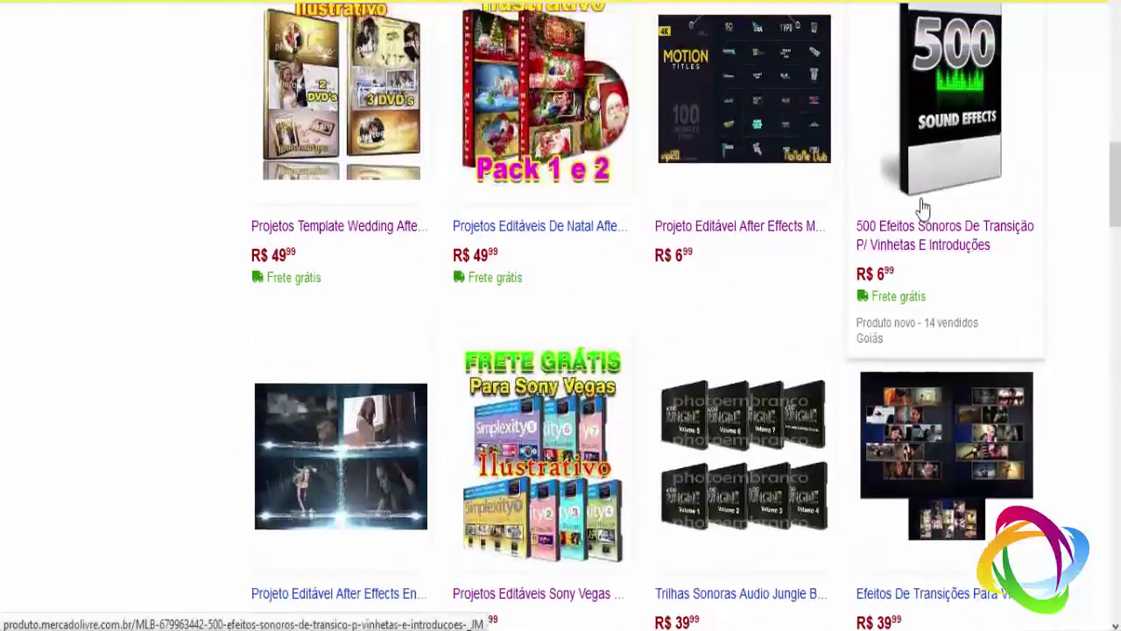
pyautogui.scroll(1, 922, 206)
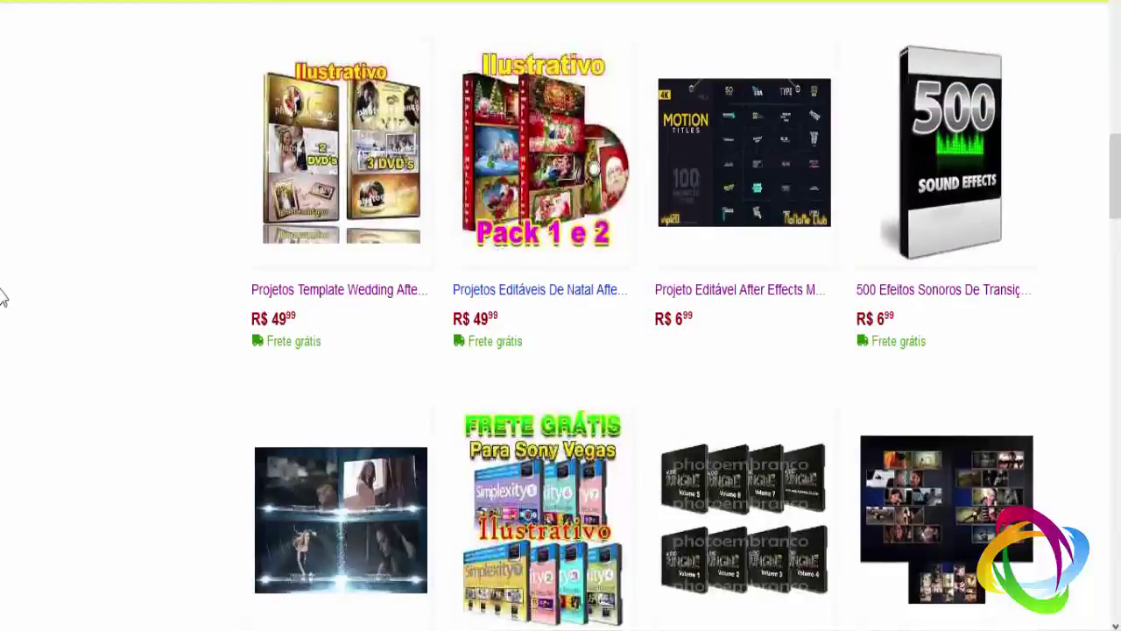
pyautogui.scroll(-1, 3, 296)
pyautogui.scroll(-5, 2, 296)
pyautogui.scroll(-7, 3, 296)
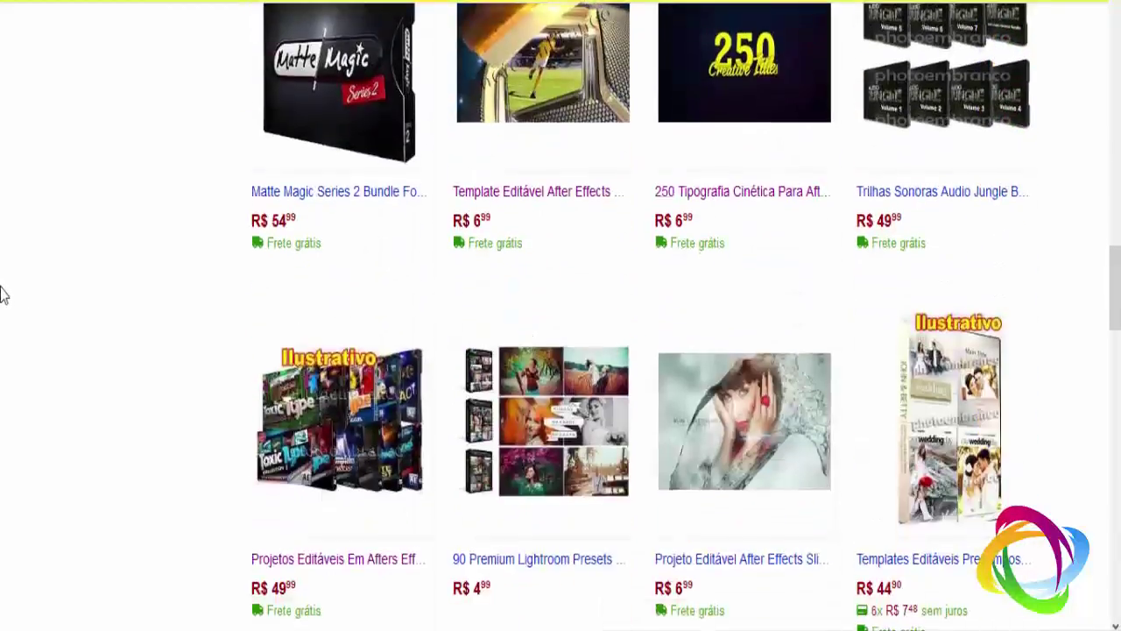
pyautogui.scroll(-7, 2, 297)
pyautogui.scroll(1, 3, 296)
pyautogui.scroll(6, 3, 296)
pyautogui.scroll(3, 3, 297)
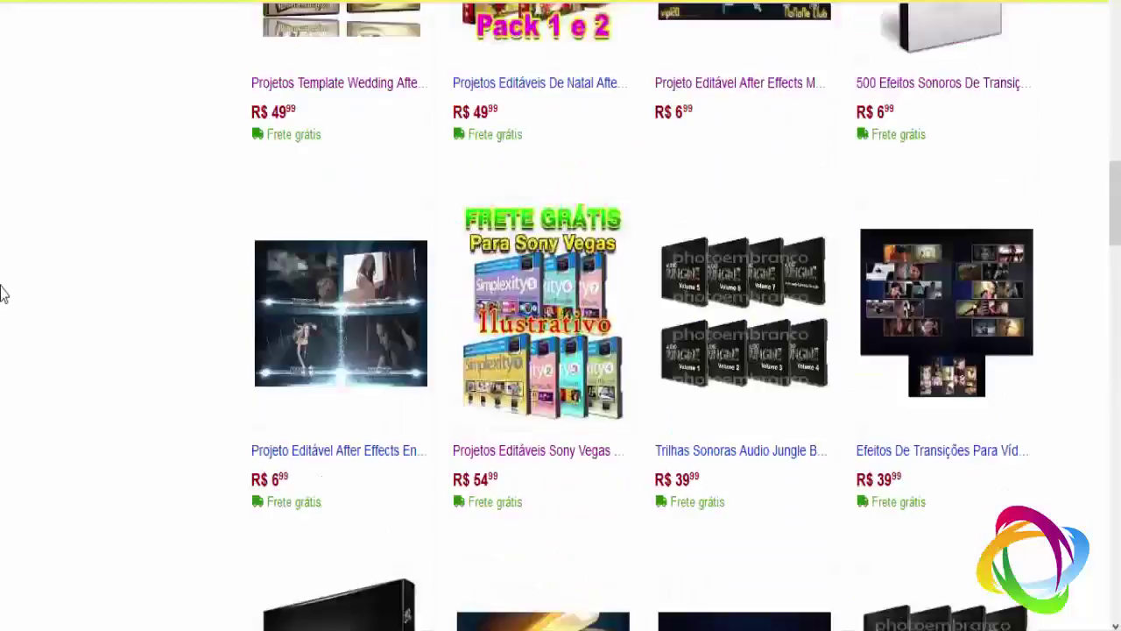
pyautogui.scroll(2, 2, 296)
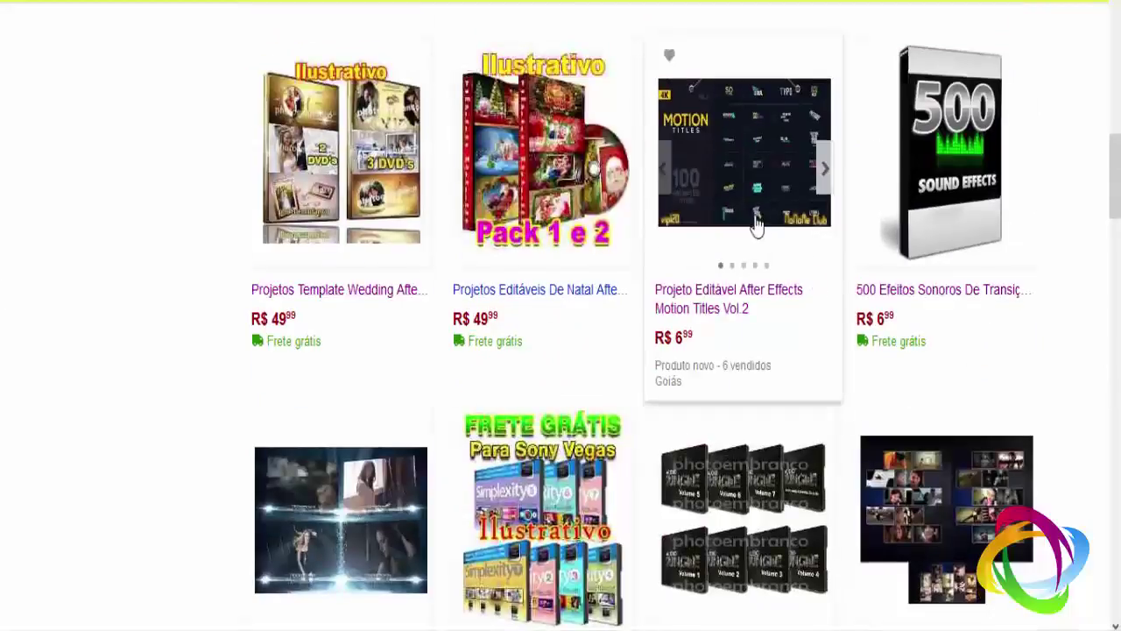
pyautogui.click(946, 197)
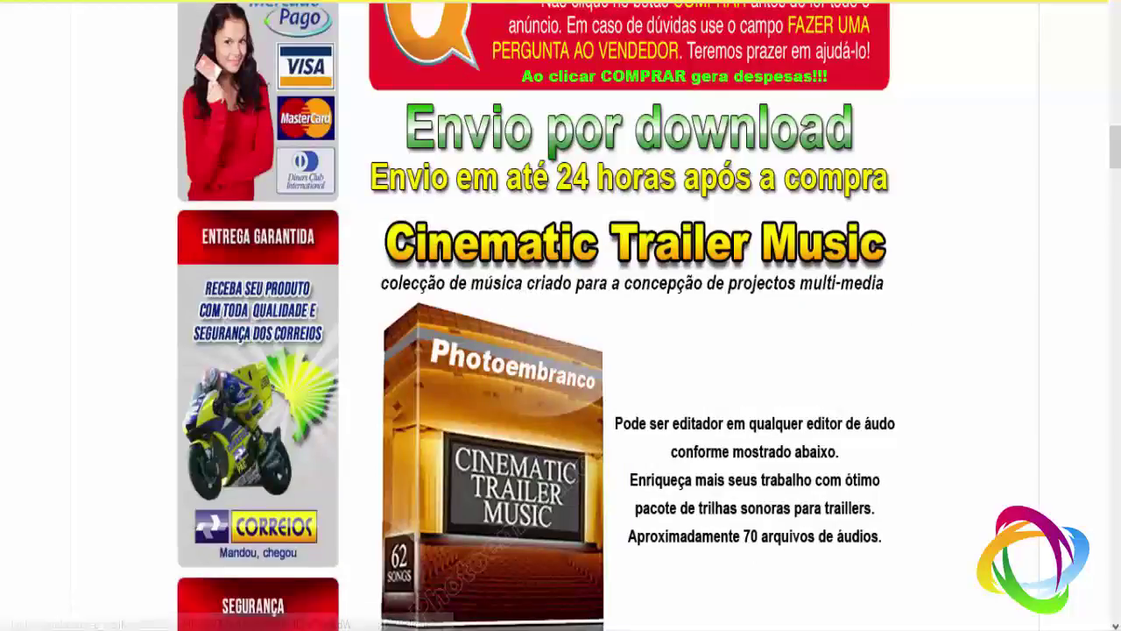
pyautogui.hotkey('alt', 'Left')
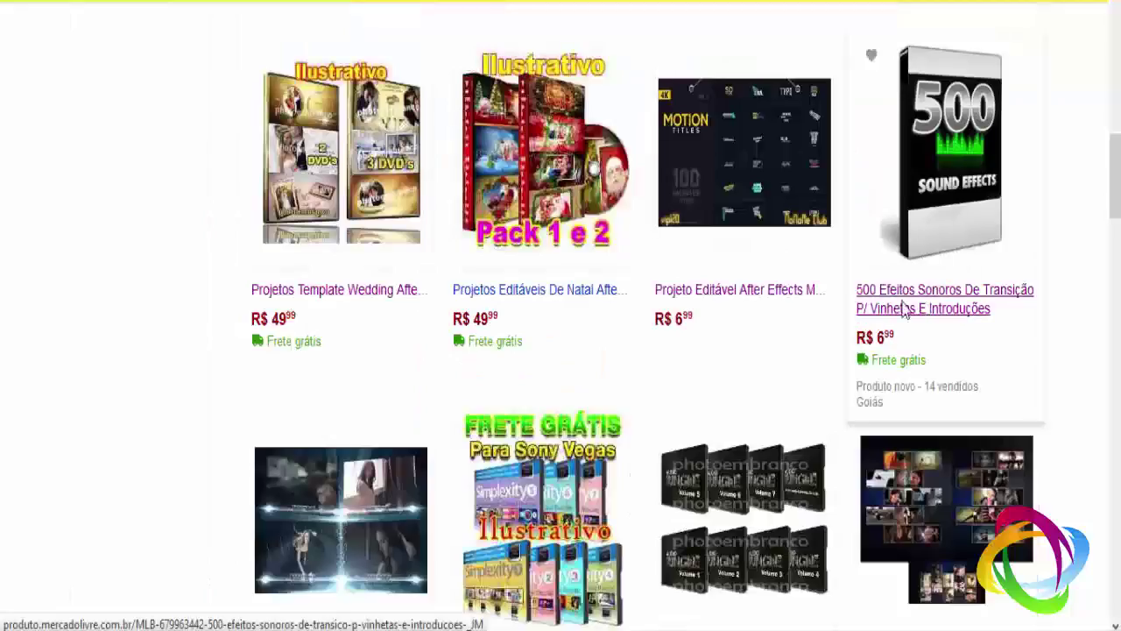
# Browse the grid rows down to the Biblioteca De Efeitos Sonoros listing at R$ 39,99
pyautogui.scroll(-5, 905, 309)
pyautogui.scroll(-10, 868, 325)
pyautogui.scroll(-6, 866, 330)
pyautogui.scroll(-4, 864, 318)
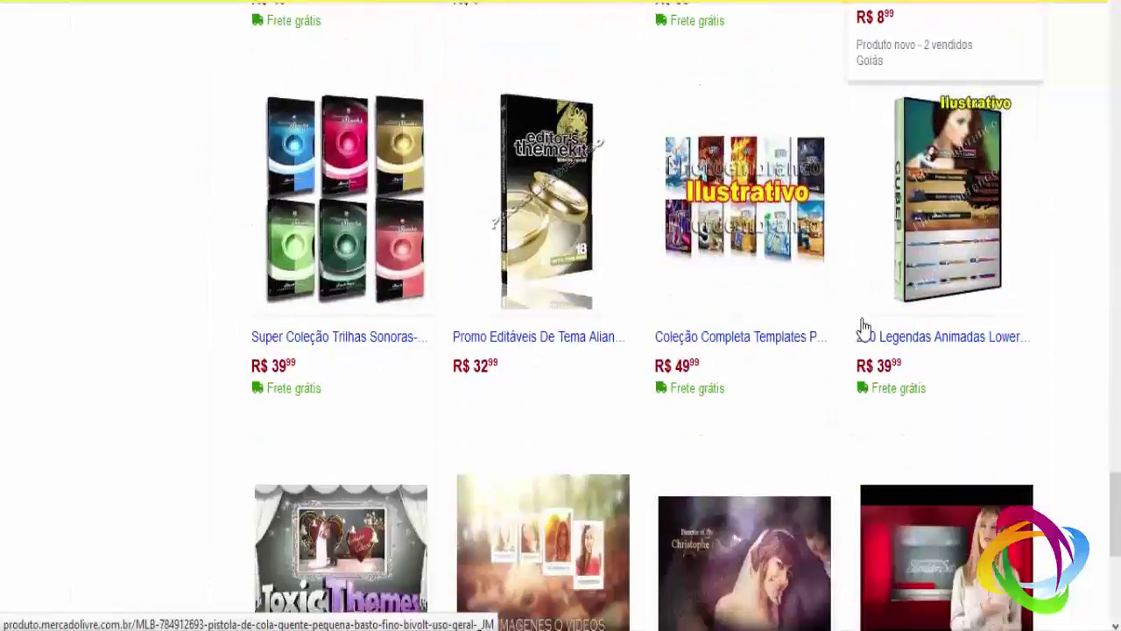
pyautogui.scroll(10, 863, 327)
pyautogui.scroll(-2, 863, 328)
pyautogui.scroll(-5, 863, 327)
pyautogui.scroll(-2, 862, 327)
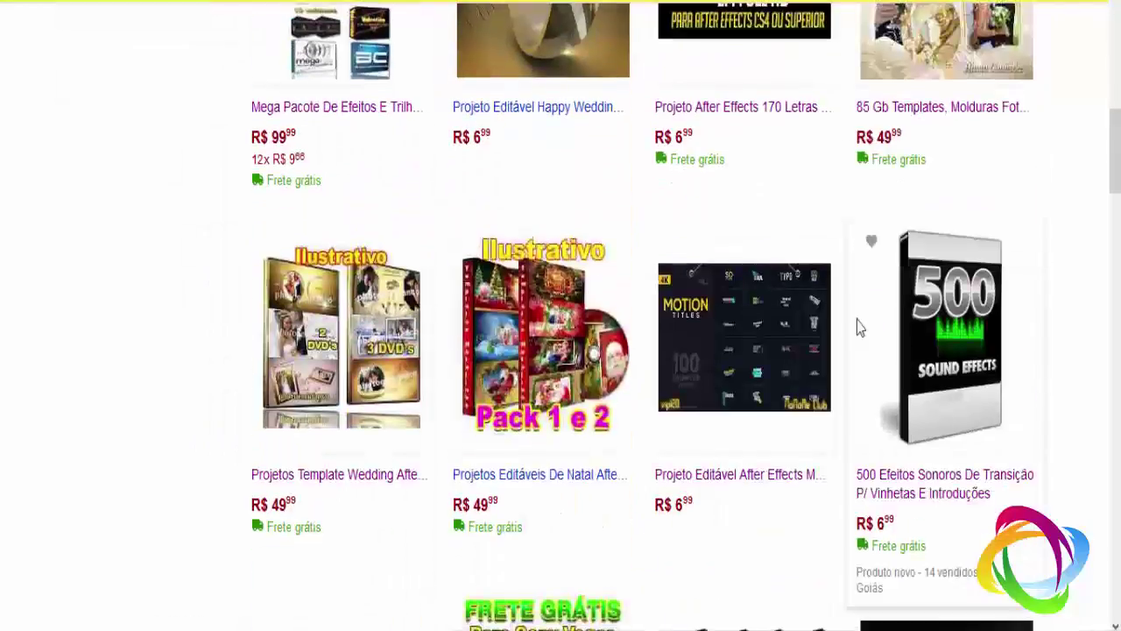
pyautogui.scroll(-5, 859, 326)
pyautogui.scroll(-3, 859, 321)
pyautogui.scroll(-5, 856, 325)
pyautogui.scroll(-4, 850, 318)
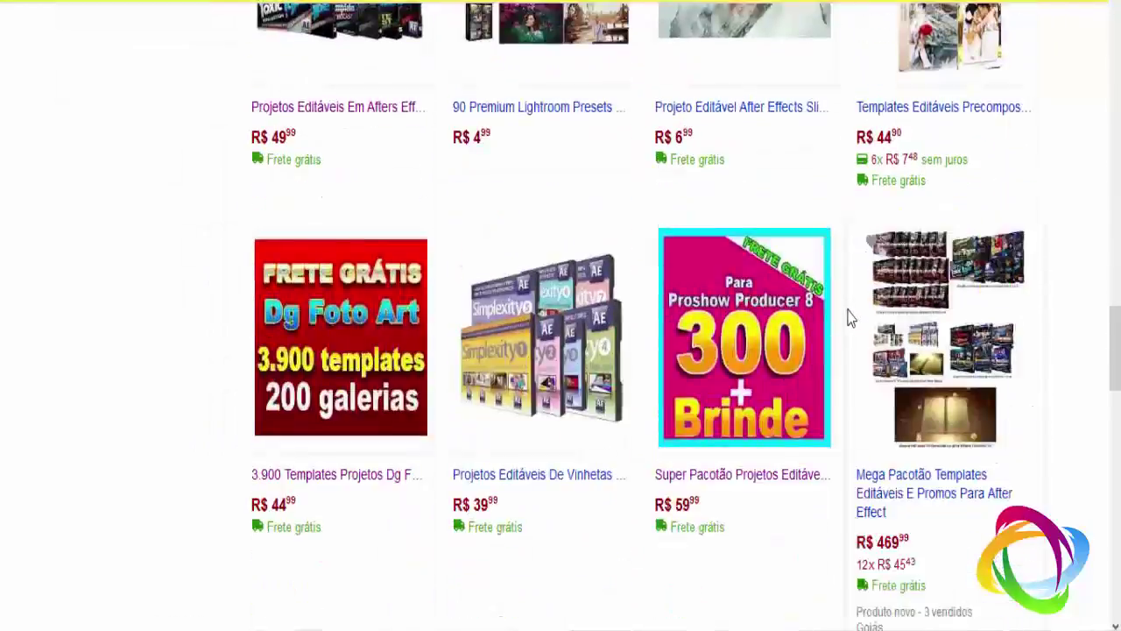
pyautogui.scroll(-5, 846, 313)
pyautogui.scroll(-1, 841, 298)
pyautogui.scroll(-5, 841, 298)
pyautogui.scroll(-3, 835, 301)
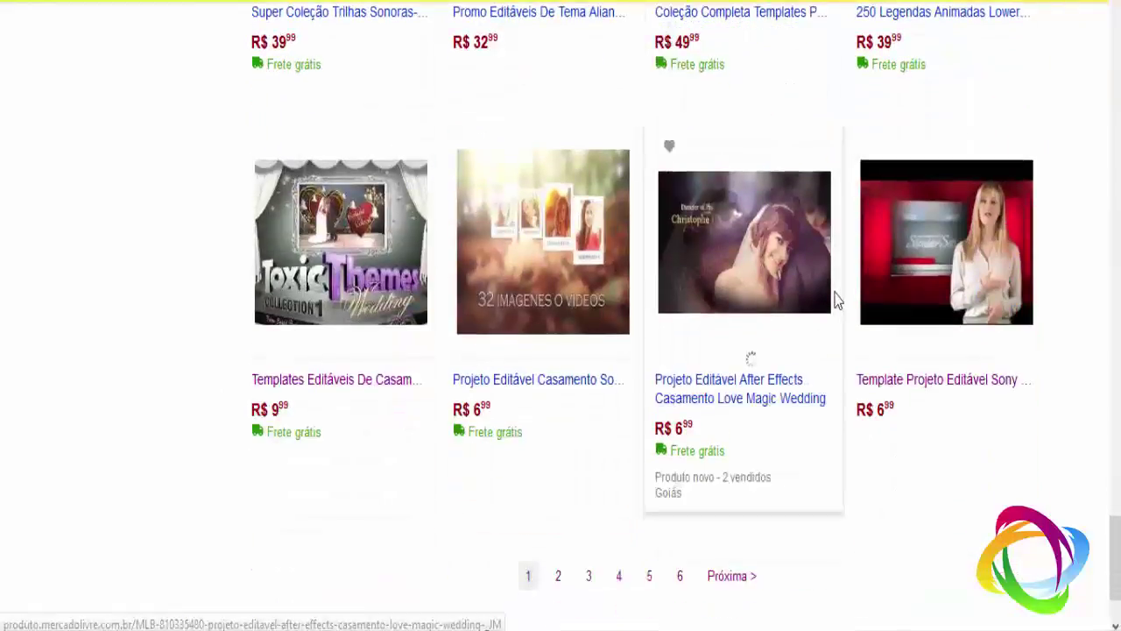
pyautogui.scroll(5, 834, 301)
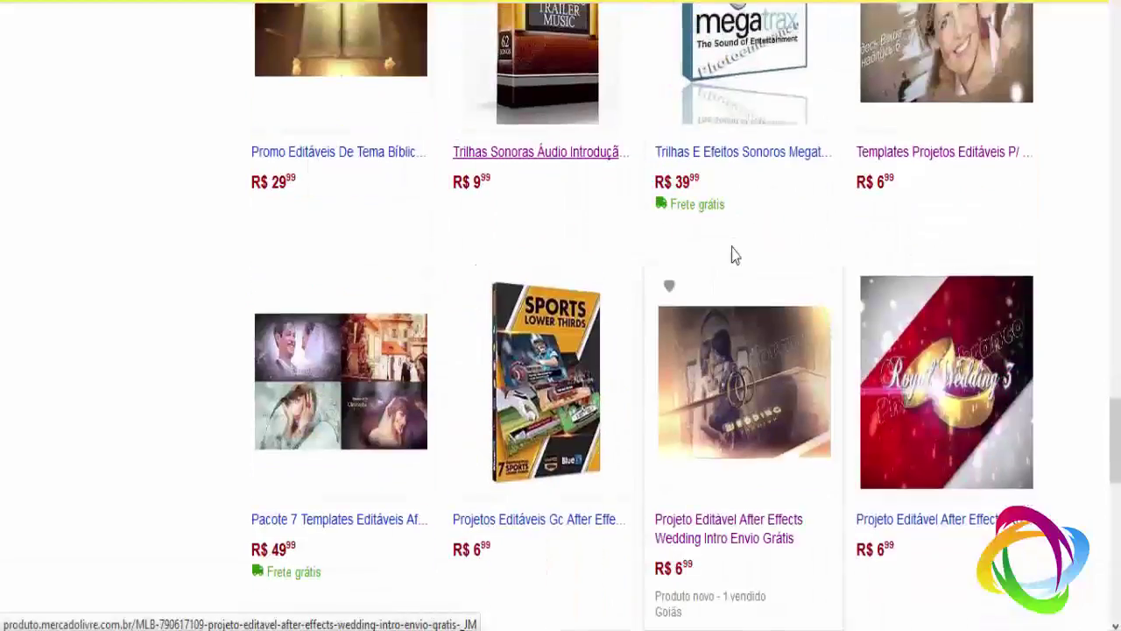
pyautogui.scroll(5, 734, 254)
pyautogui.scroll(5, 731, 263)
pyautogui.scroll(1, 727, 281)
pyautogui.scroll(4, 723, 280)
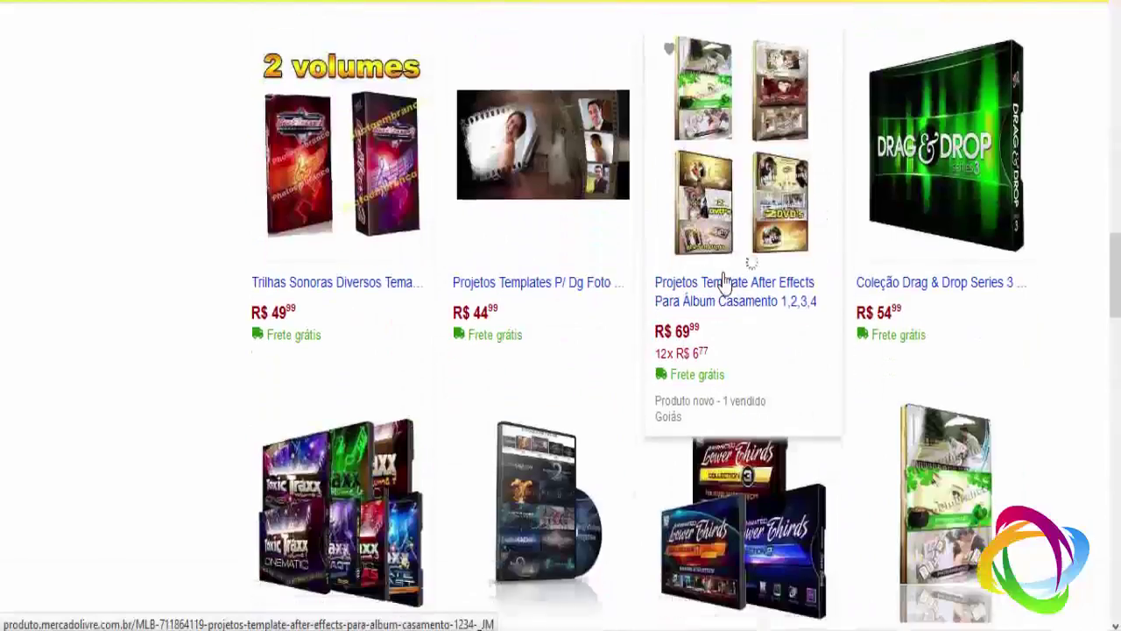
pyautogui.scroll(-5, 724, 280)
# Open the sound library listing in a new tab, then return to the search results
pyautogui.rightClick(916, 342)
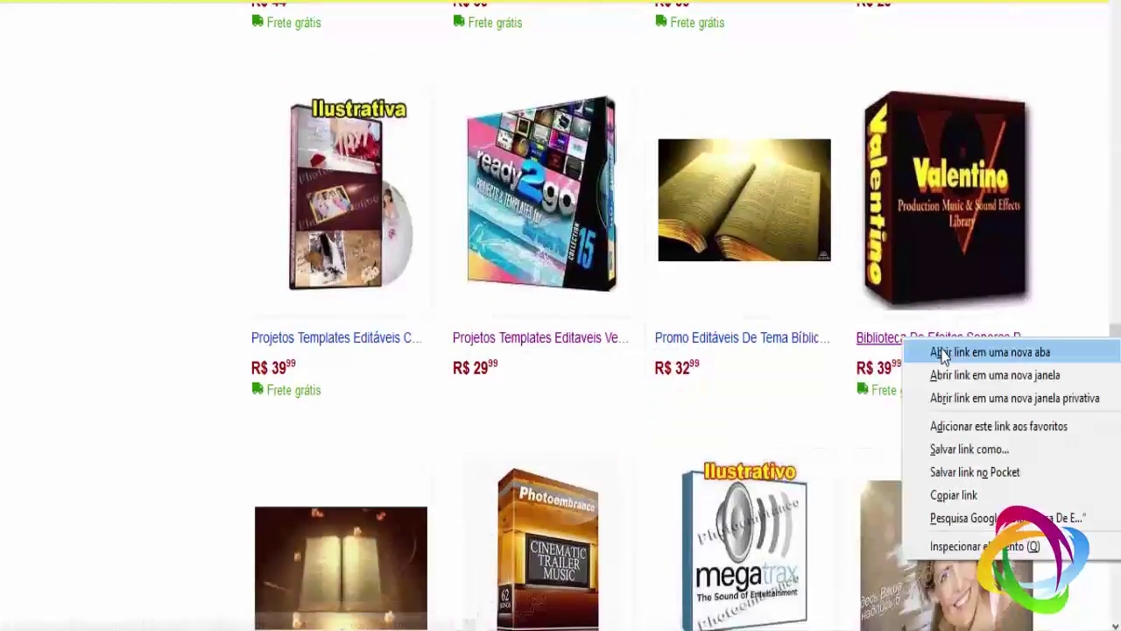
pyautogui.click(943, 352)
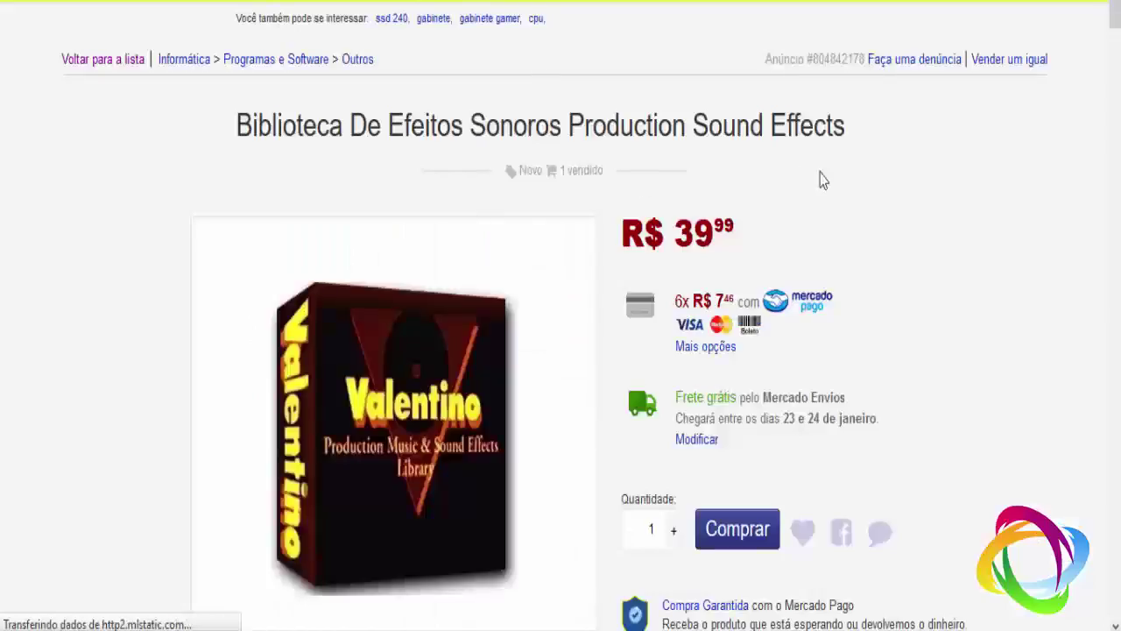
pyautogui.hotkey('alt', 'Left')
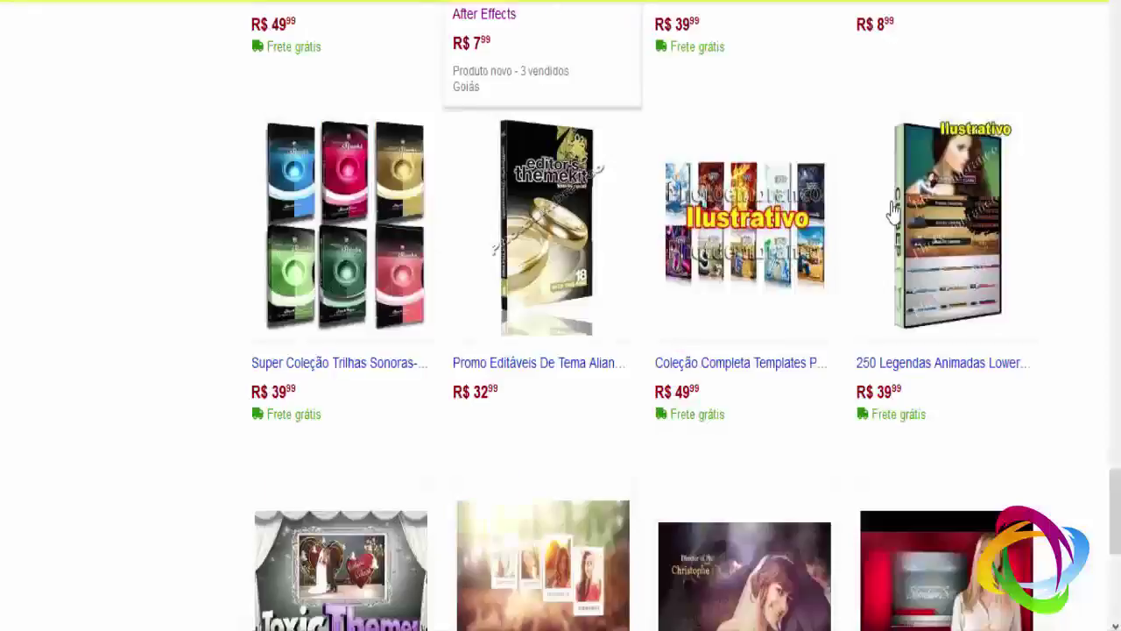
# Scroll through the page to read the sound library listing's description
pyautogui.scroll(5, 663, 231)
pyautogui.scroll(-9, 671, 251)
pyautogui.scroll(-15, 671, 253)
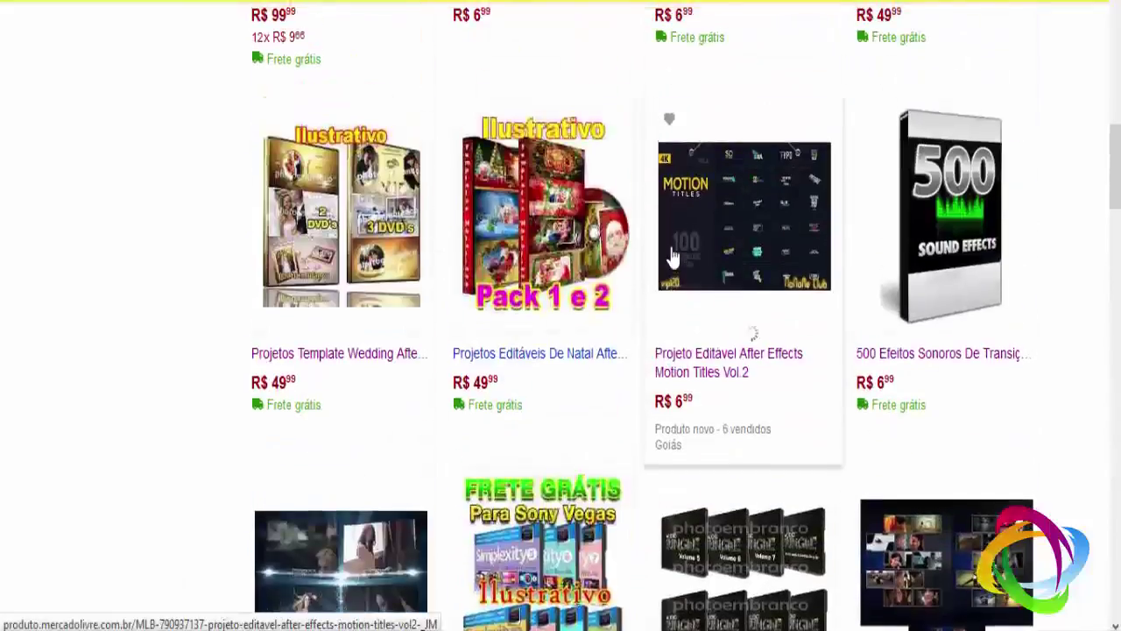
pyautogui.scroll(5, 671, 253)
pyautogui.scroll(-3, 962, 375)
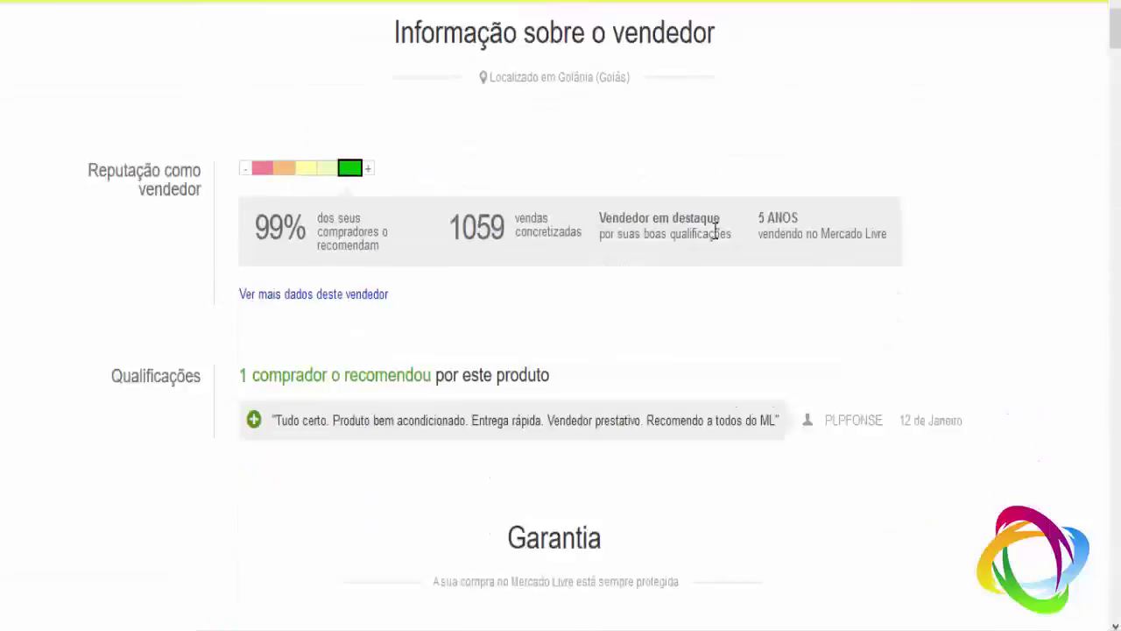
pyautogui.scroll(15, 715, 232)
pyautogui.scroll(-5, 720, 243)
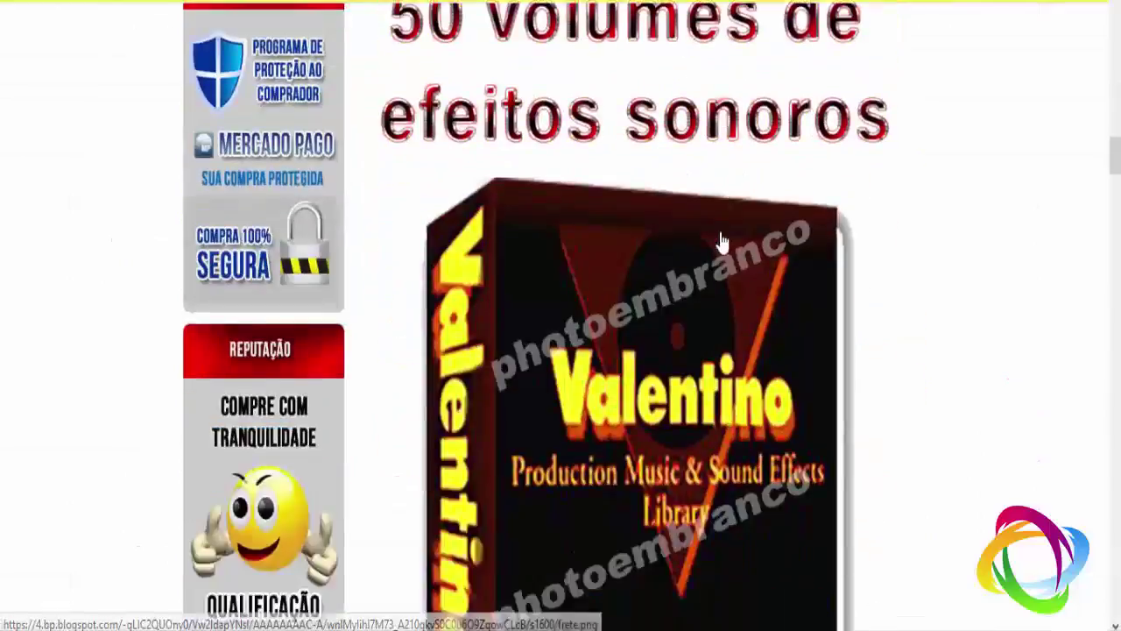
pyautogui.scroll(-5, 720, 243)
pyautogui.scroll(-3, 715, 244)
pyautogui.scroll(-6, 623, 313)
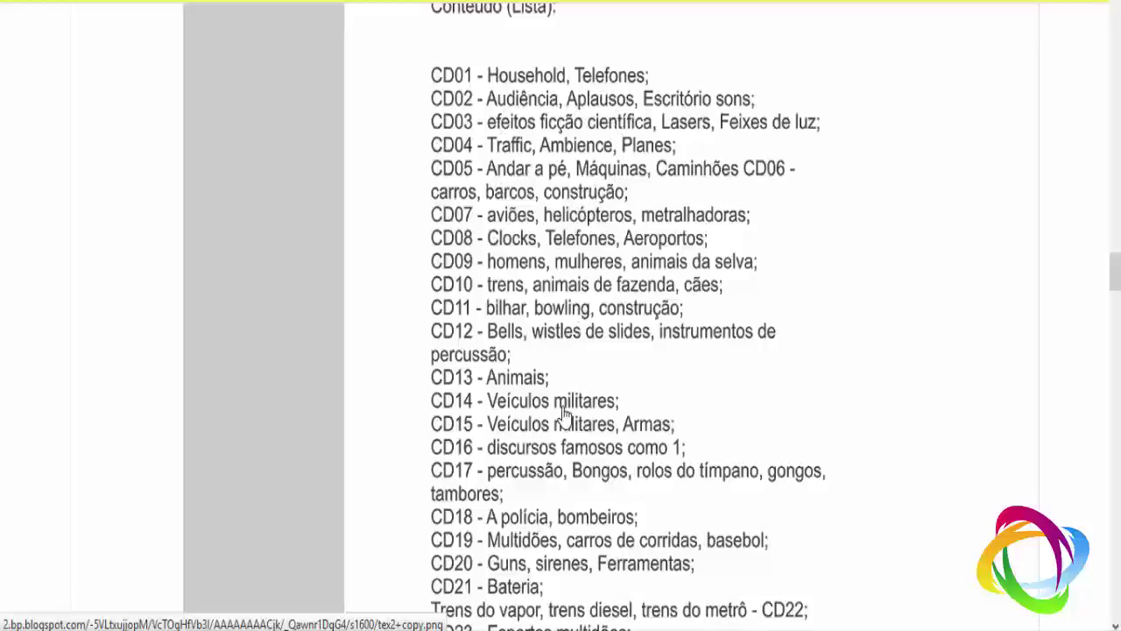
pyautogui.scroll(-3, 649, 409)
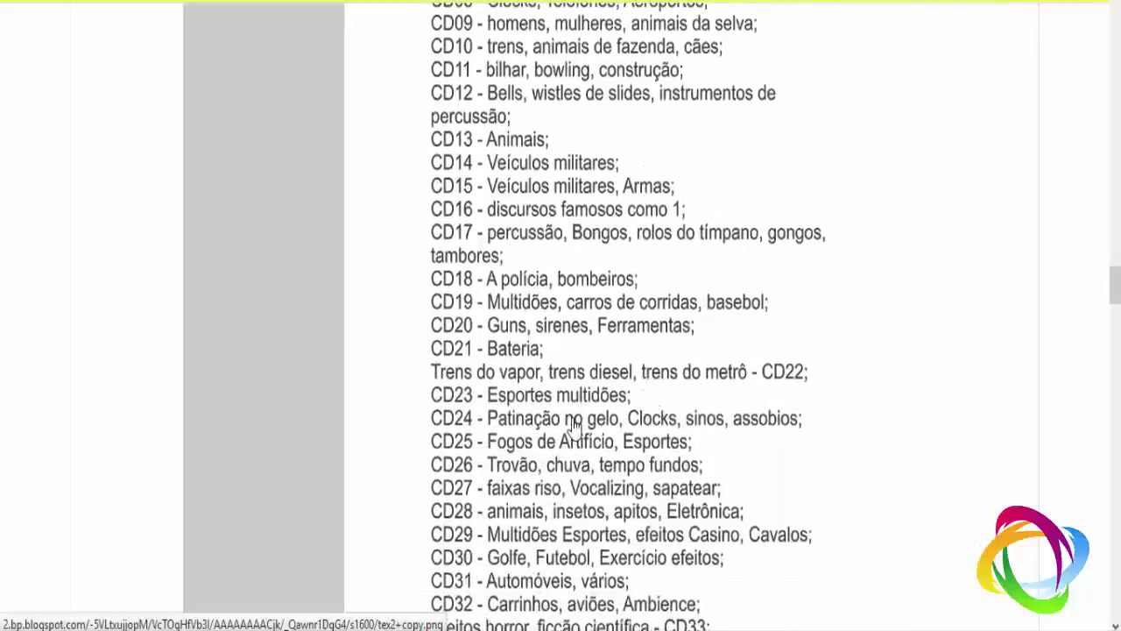
pyautogui.scroll(-2, 573, 425)
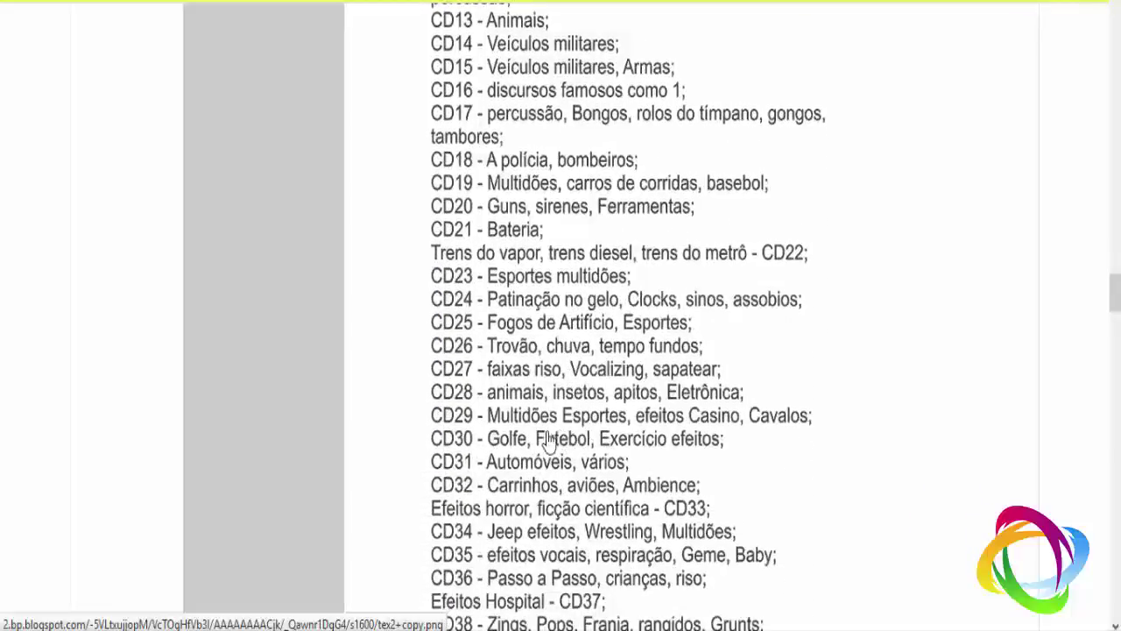
pyautogui.scroll(-3, 637, 449)
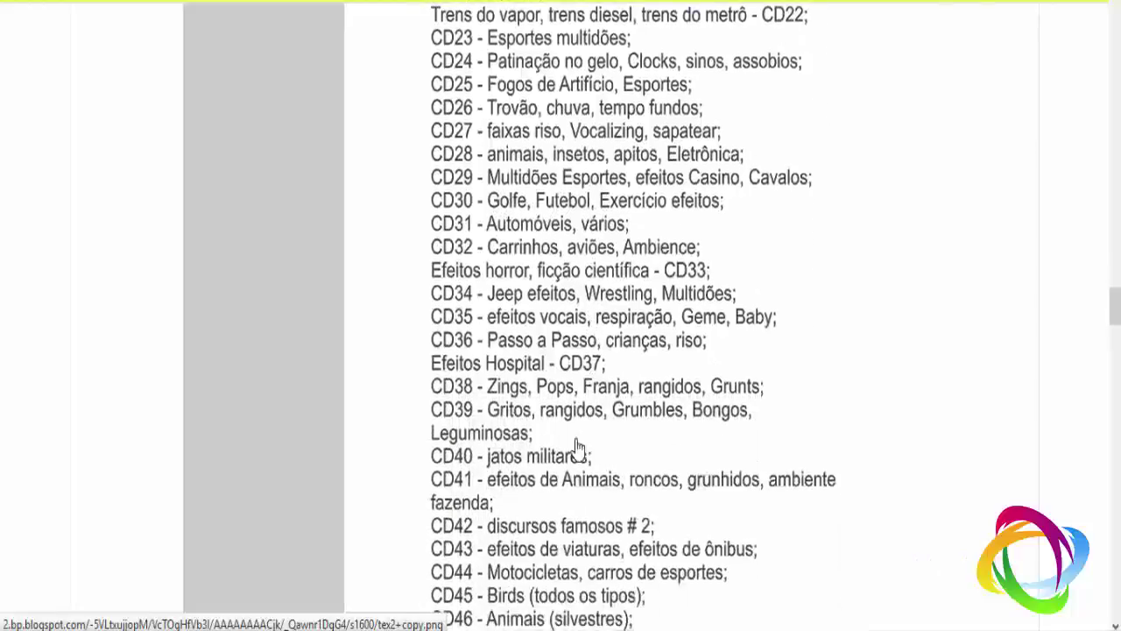
pyautogui.scroll(-2, 517, 390)
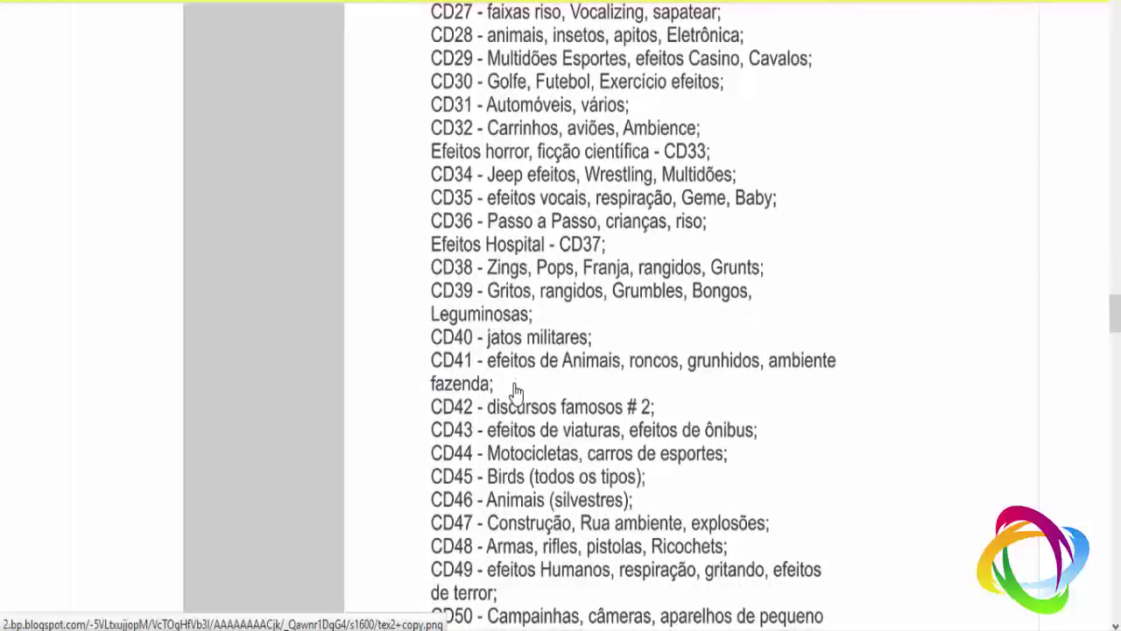
pyautogui.scroll(-3, 515, 398)
pyautogui.scroll(5, 513, 397)
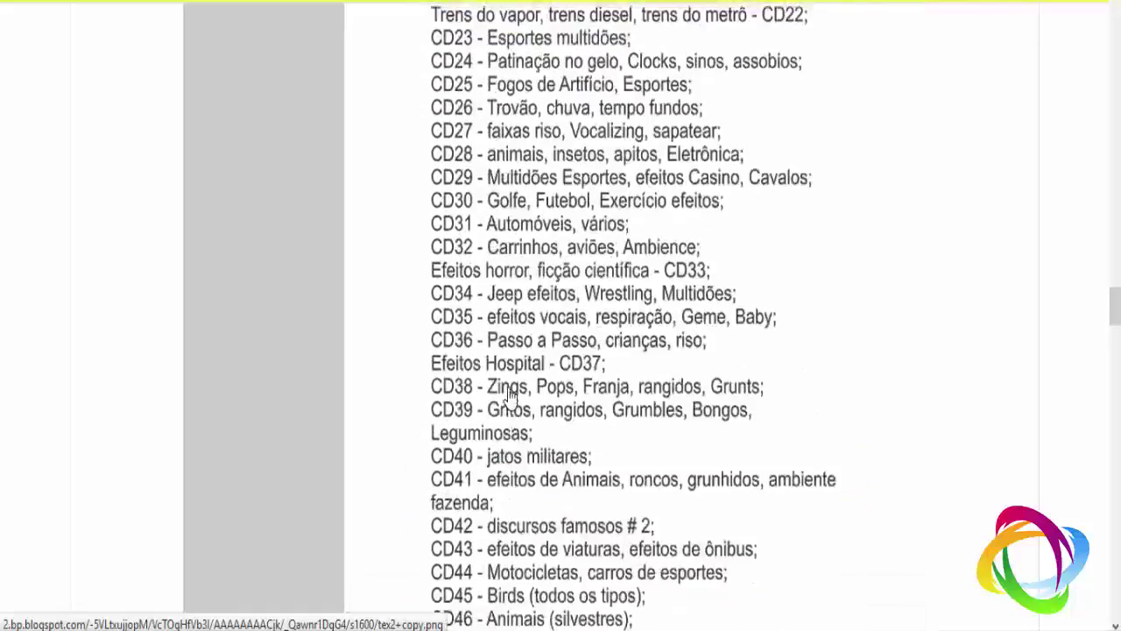
pyautogui.scroll(10, 511, 396)
pyautogui.scroll(10, 508, 396)
pyautogui.scroll(5, 508, 396)
pyautogui.scroll(10, 508, 398)
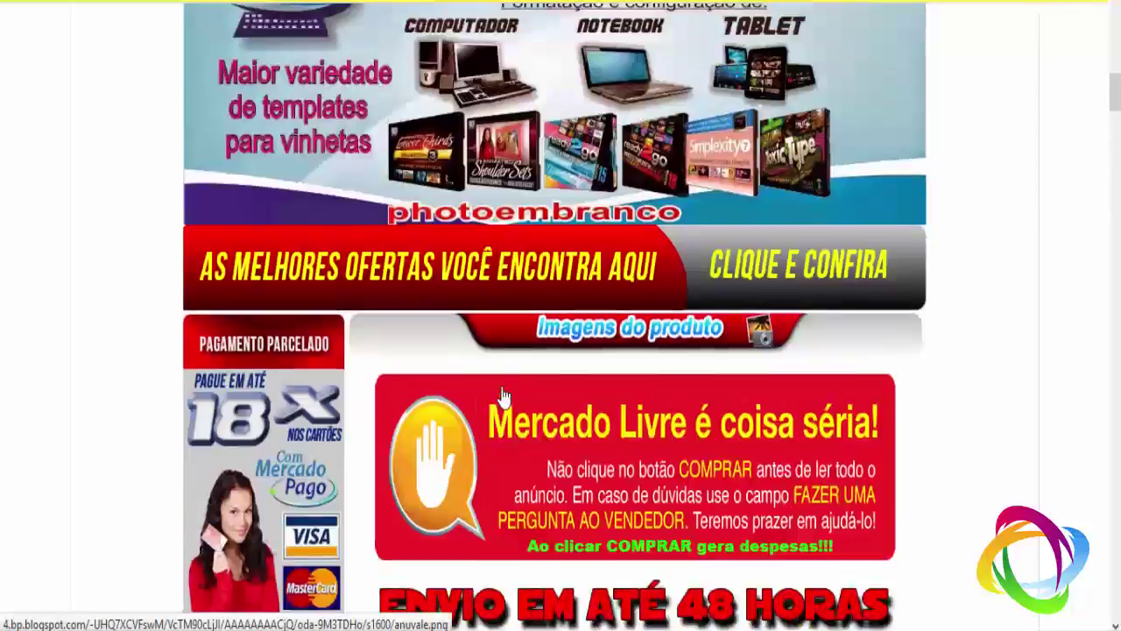
pyautogui.scroll(10, 506, 400)
pyautogui.scroll(5, 504, 402)
pyautogui.scroll(15, 504, 402)
pyautogui.scroll(3, 503, 401)
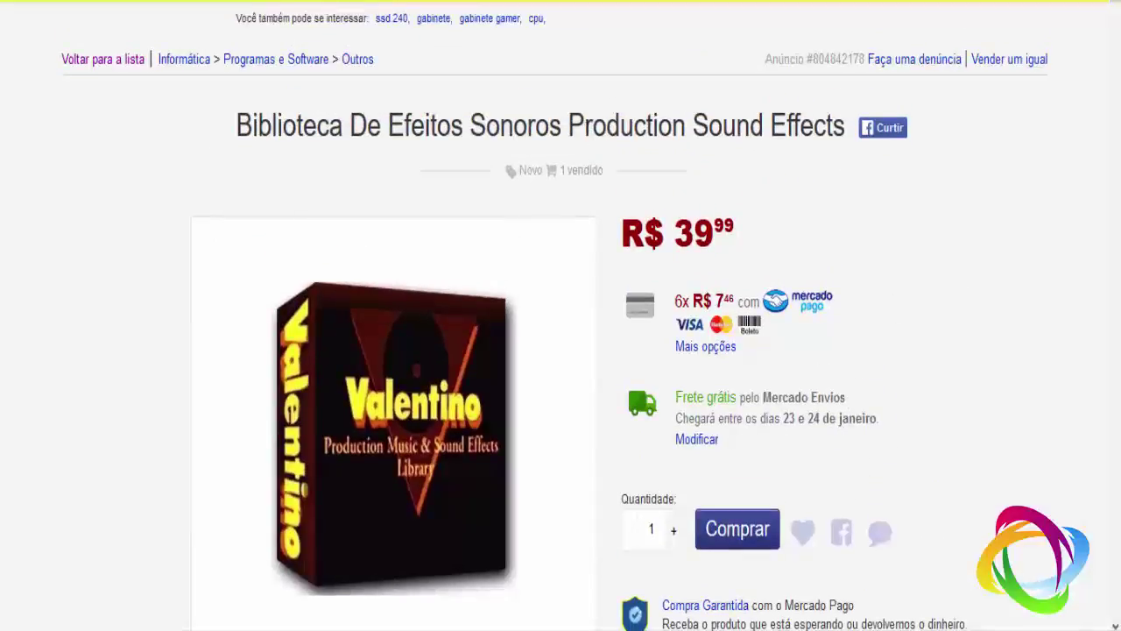
# Move between the results and the listing, then open the Biblioteca De Efeitos Sonoros product page
pyautogui.hotkey('alt', 'Left')
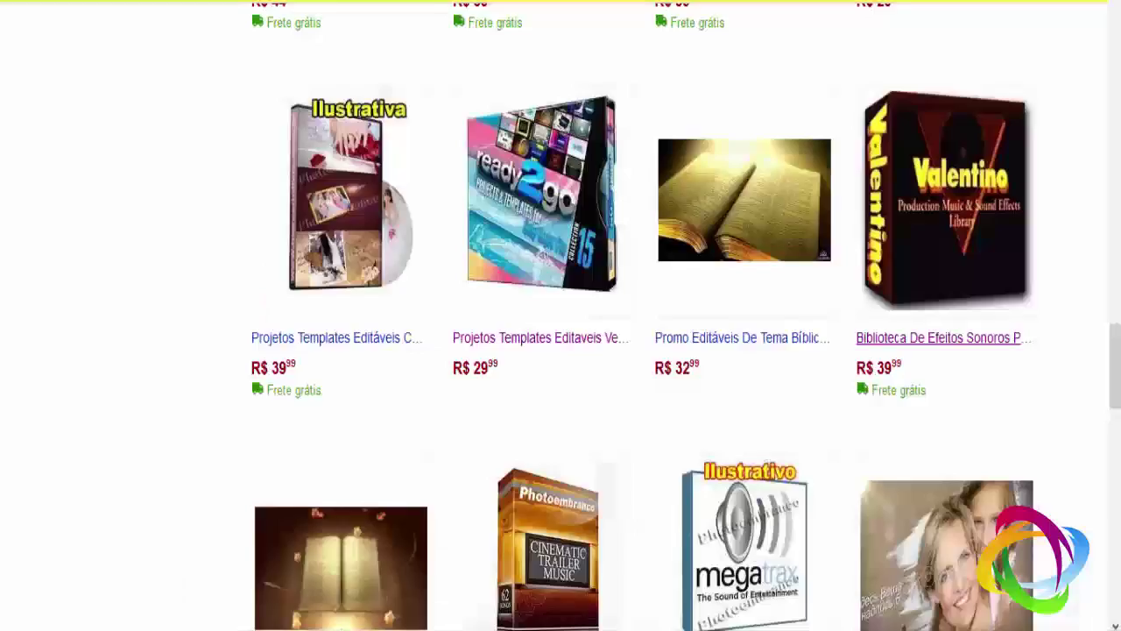
pyautogui.hotkey('alt', 'Right')
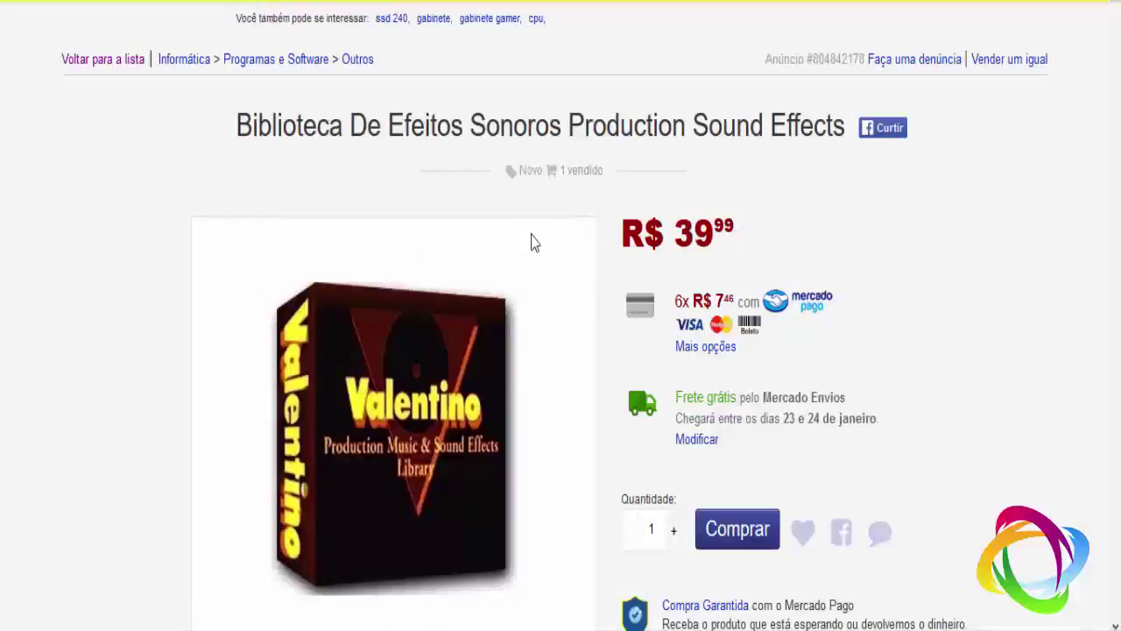
pyautogui.moveTo(684, 233)
pyautogui.mouseDown()
pyautogui.moveTo(729, 230)
pyautogui.moveTo(692, 125)
pyautogui.mouseUp()
pyautogui.hotkey('alt', 'Left')
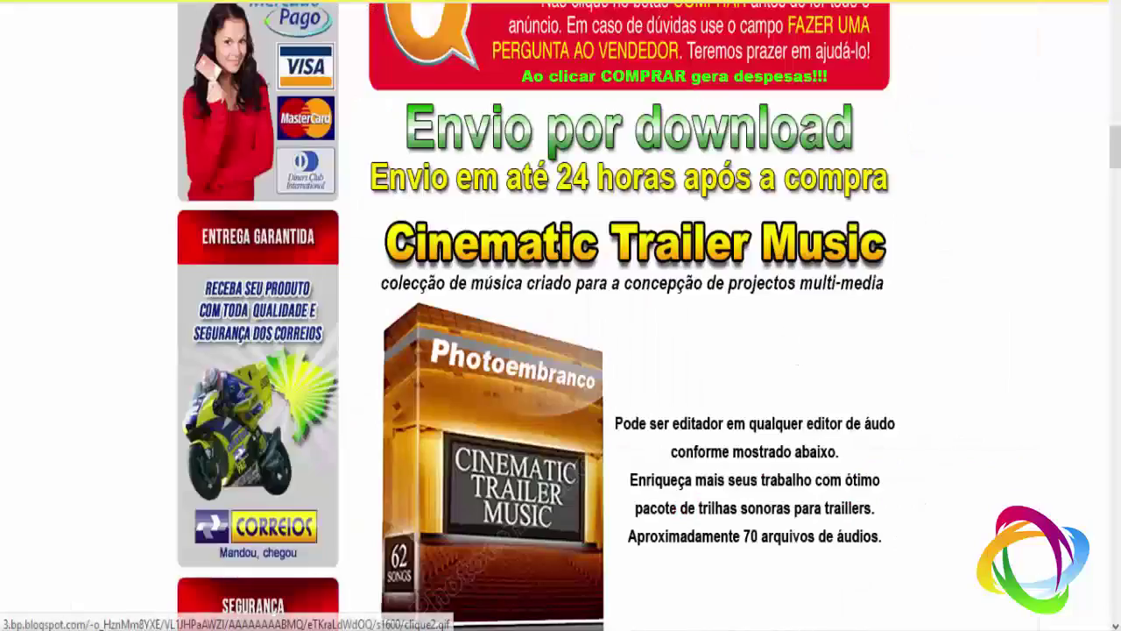
pyautogui.scroll(-3, 888, 325)
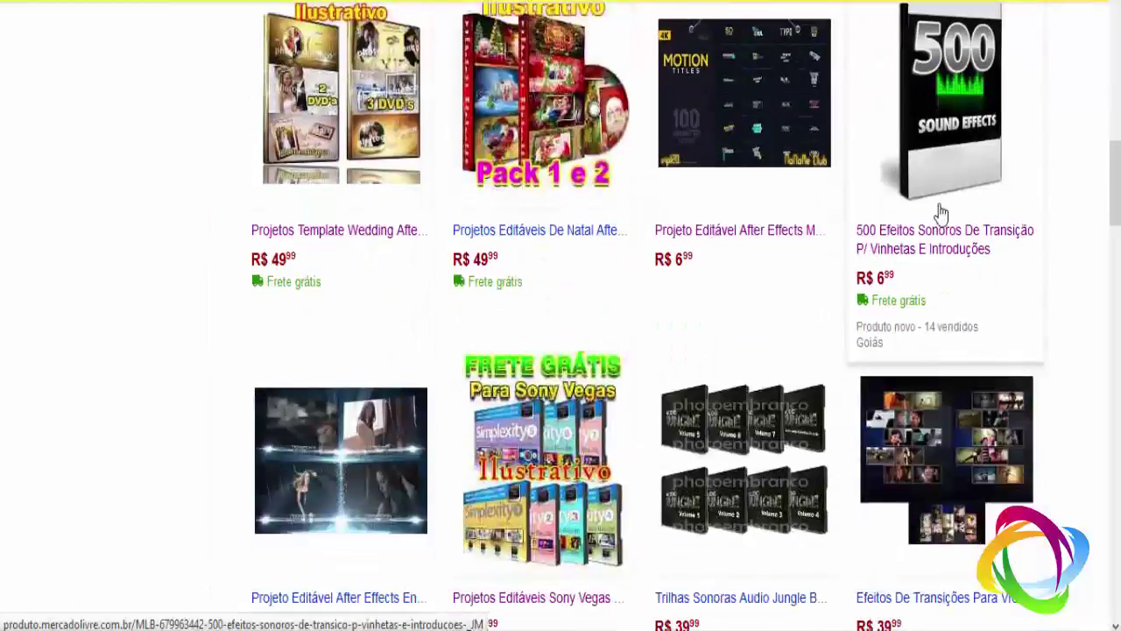
pyautogui.scroll(-7, 943, 338)
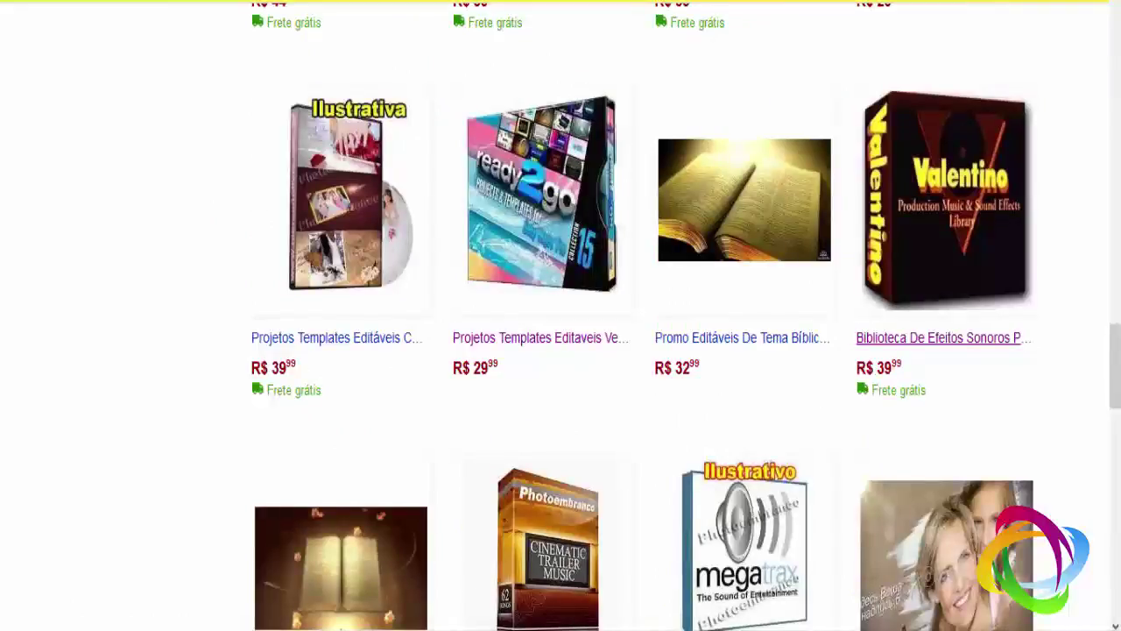
pyautogui.click(944, 337)
pyautogui.click(274, 234)
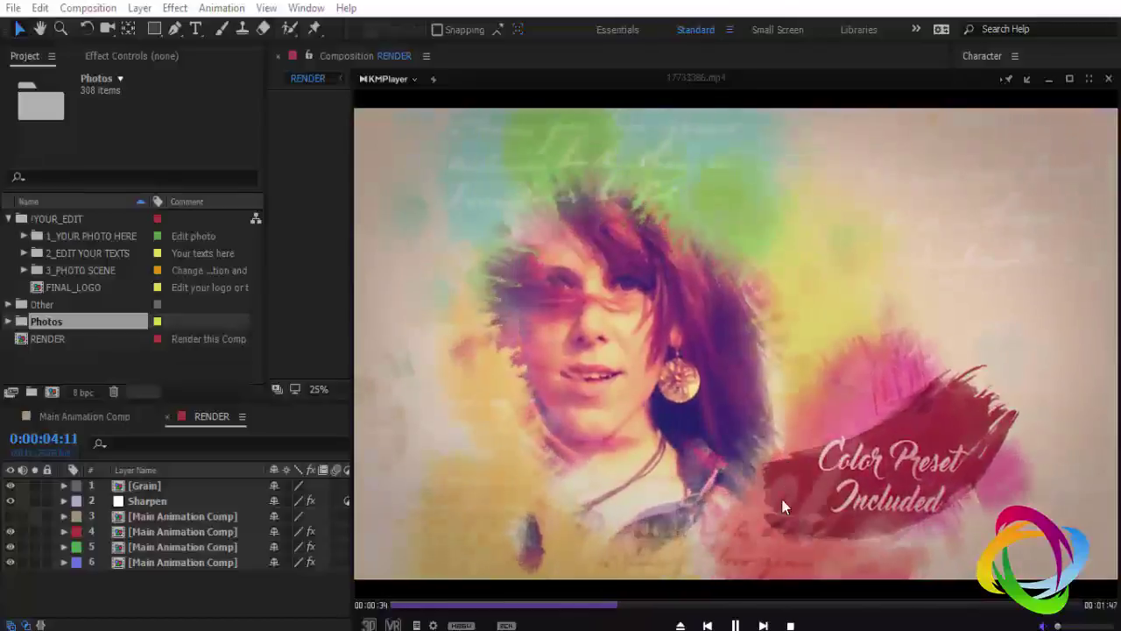
# Pause the watercolor slideshow preview video in KMPlayer
pyautogui.click(737, 625)
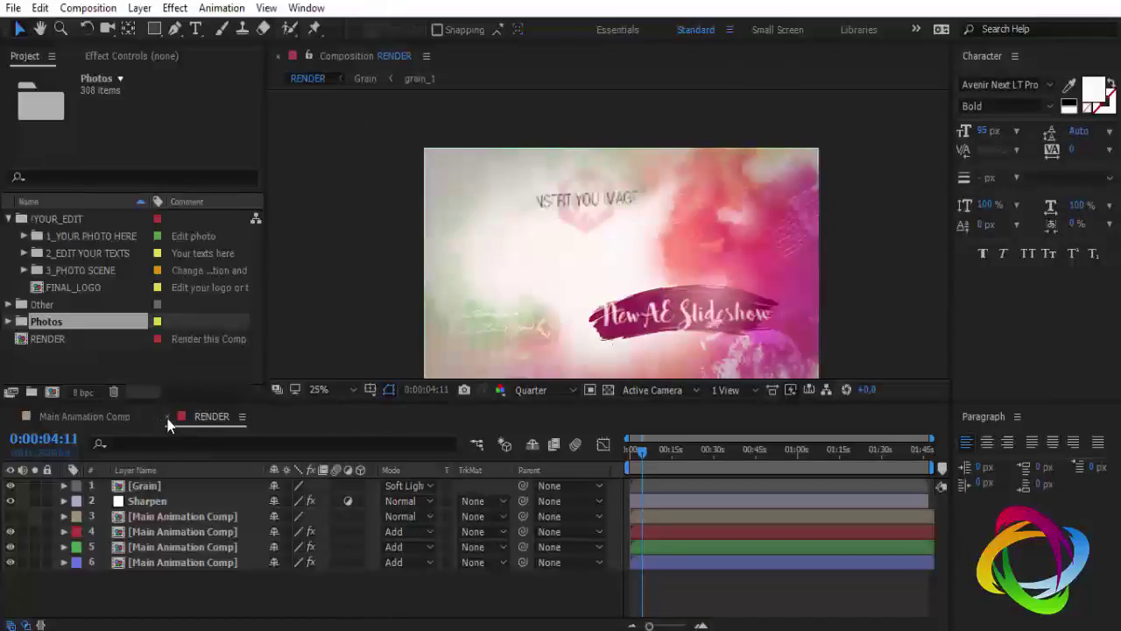
# Close the RENDER timeline, browse the Other and Pre_comps folders, and briefly reopen RENDER
pyautogui.click(242, 419)
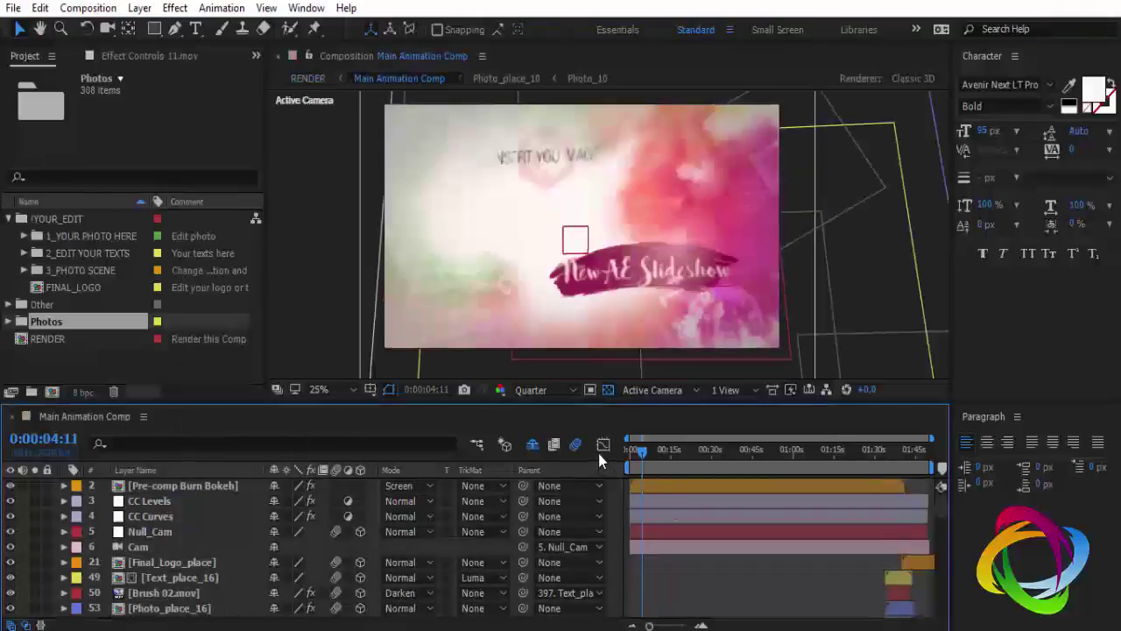
pyautogui.press('F4')
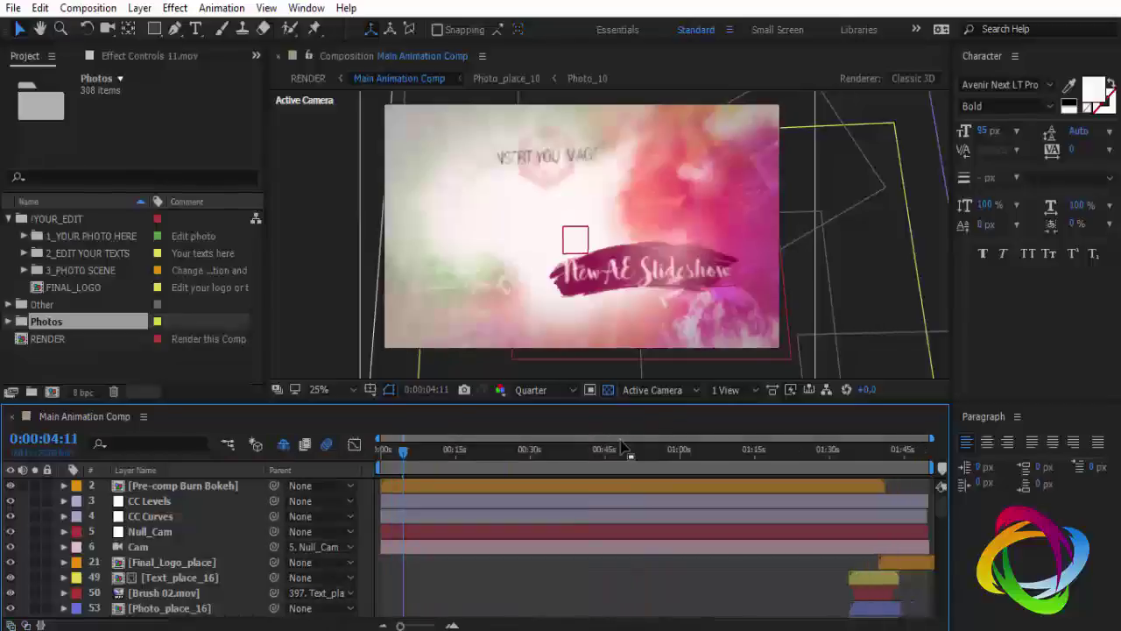
pyautogui.click(71, 356)
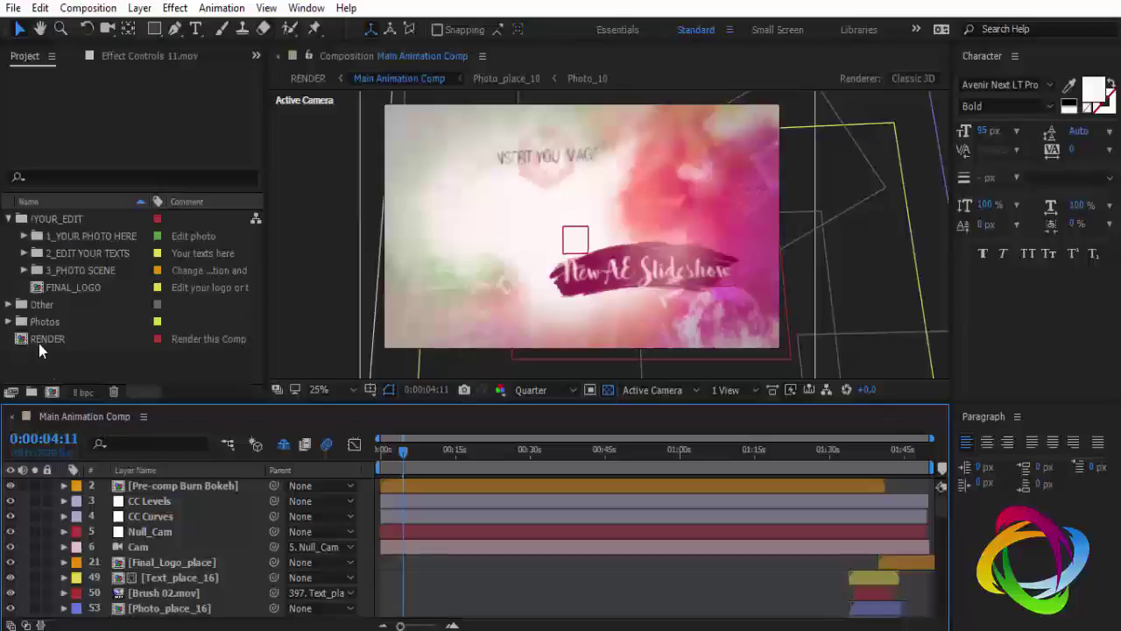
pyautogui.click(11, 304)
pyautogui.scroll(-2, 113, 366)
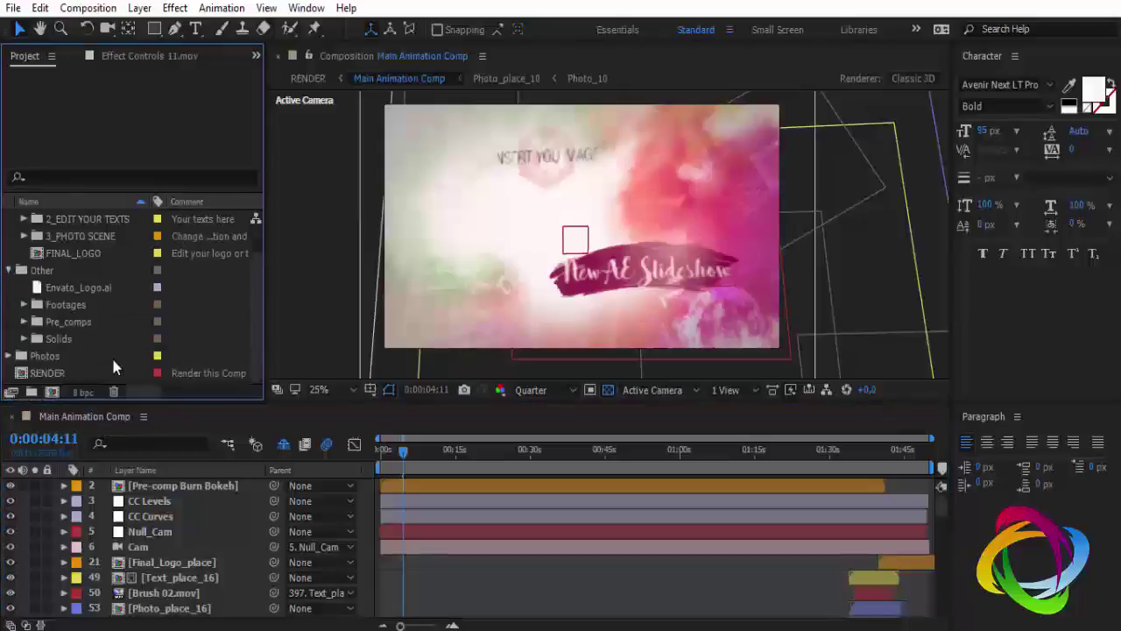
pyautogui.click(24, 322)
pyautogui.scroll(-5, 112, 339)
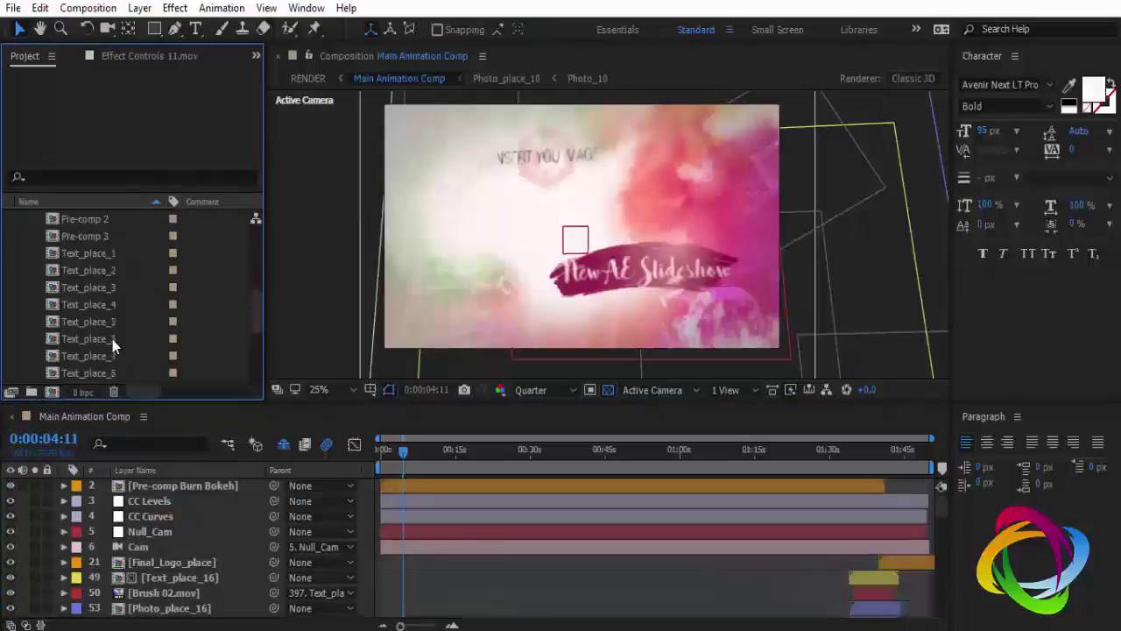
pyautogui.scroll(-2, 112, 341)
pyautogui.scroll(5, 109, 342)
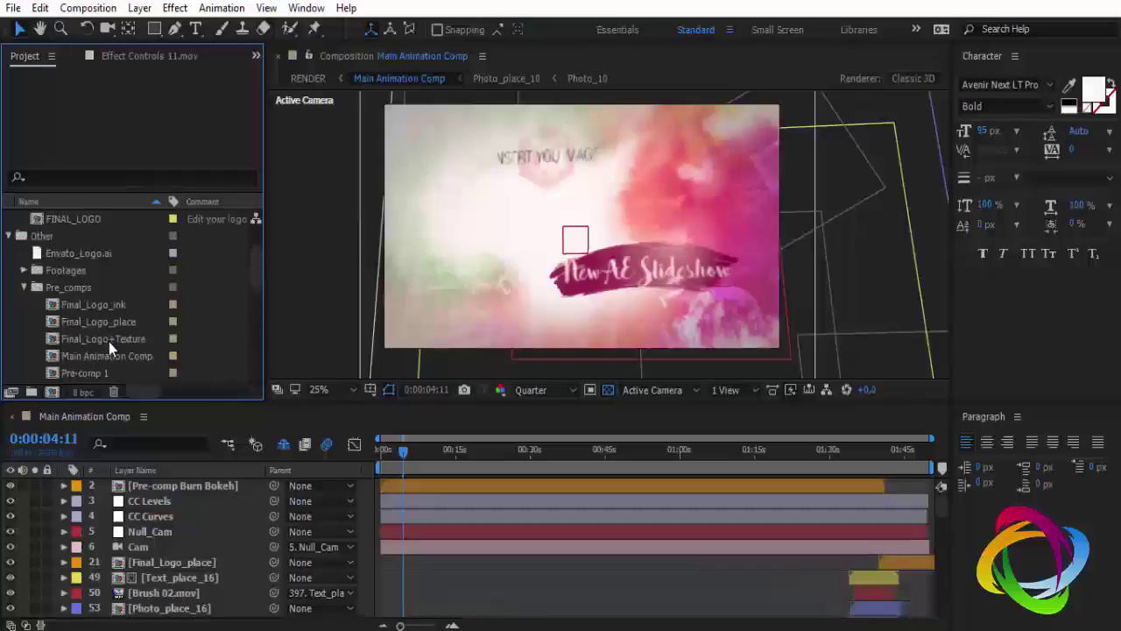
pyautogui.click(106, 356)
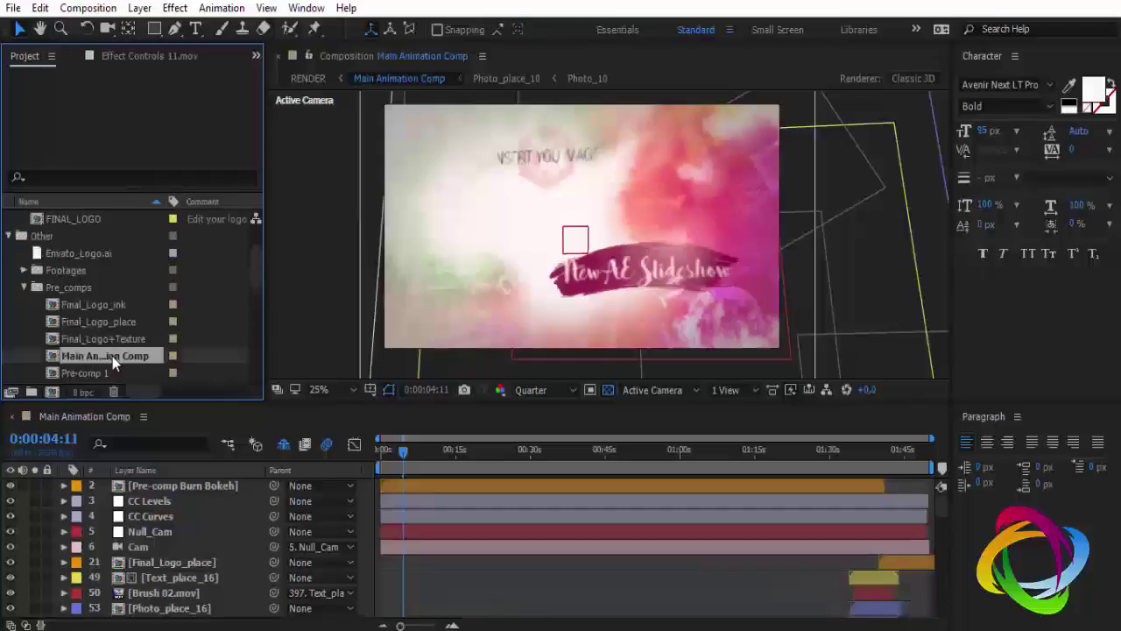
pyautogui.click(24, 288)
pyautogui.scroll(-1, 85, 348)
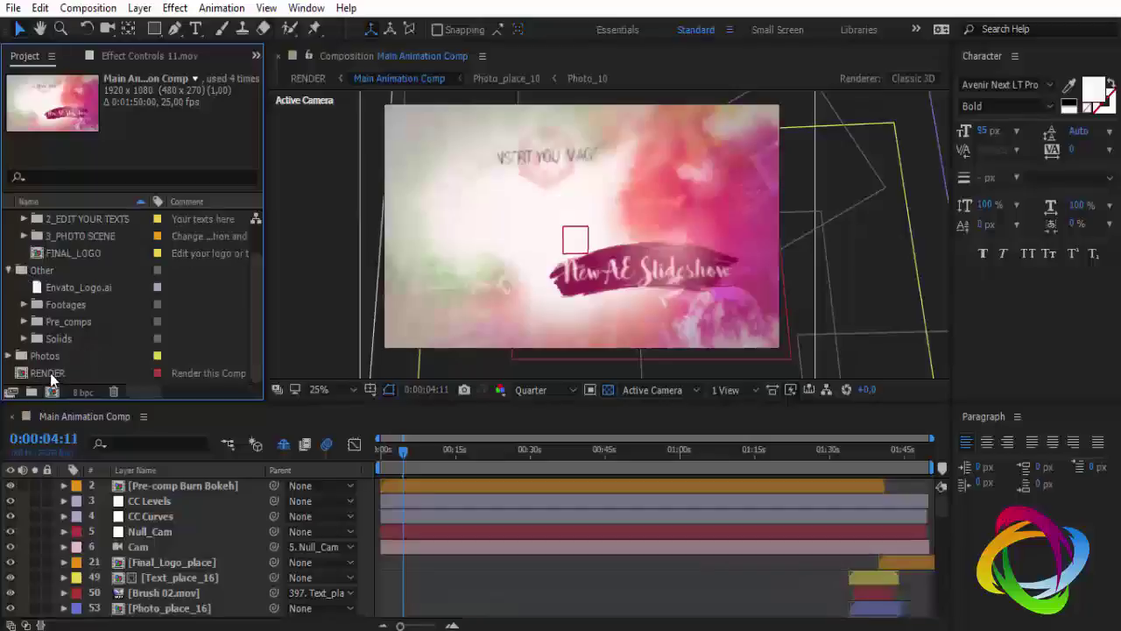
pyautogui.click(50, 373)
pyautogui.doubleClick(50, 374)
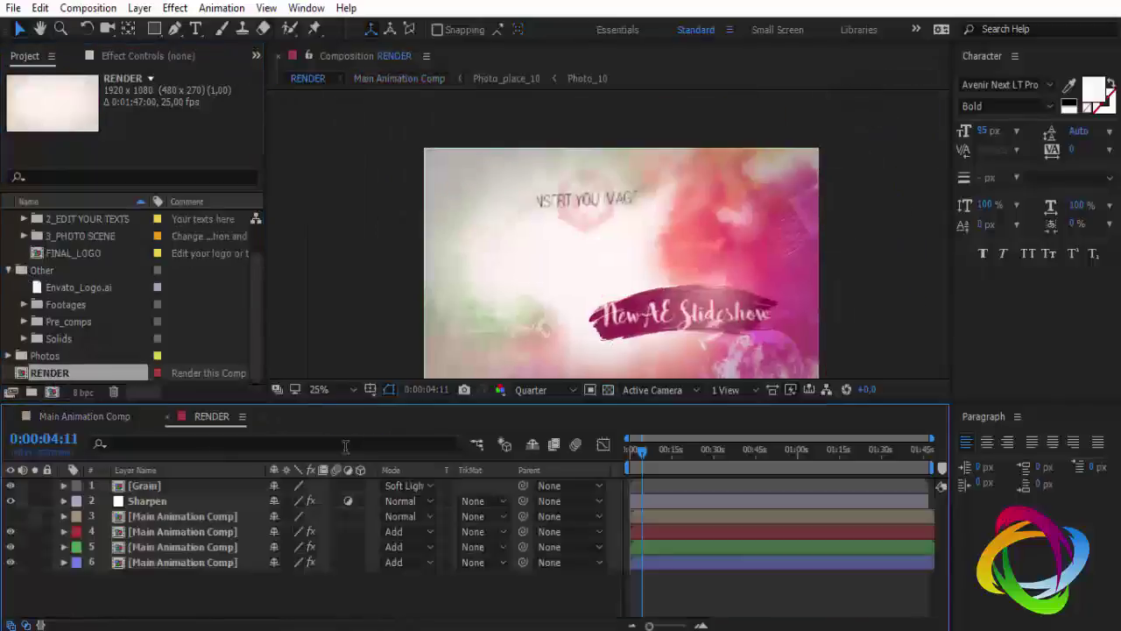
pyautogui.click(167, 417)
# Collapse and re-expand the YOUR_EDIT folder, then open the FINAL_LOGO composition
pyautogui.scroll(2, 82, 329)
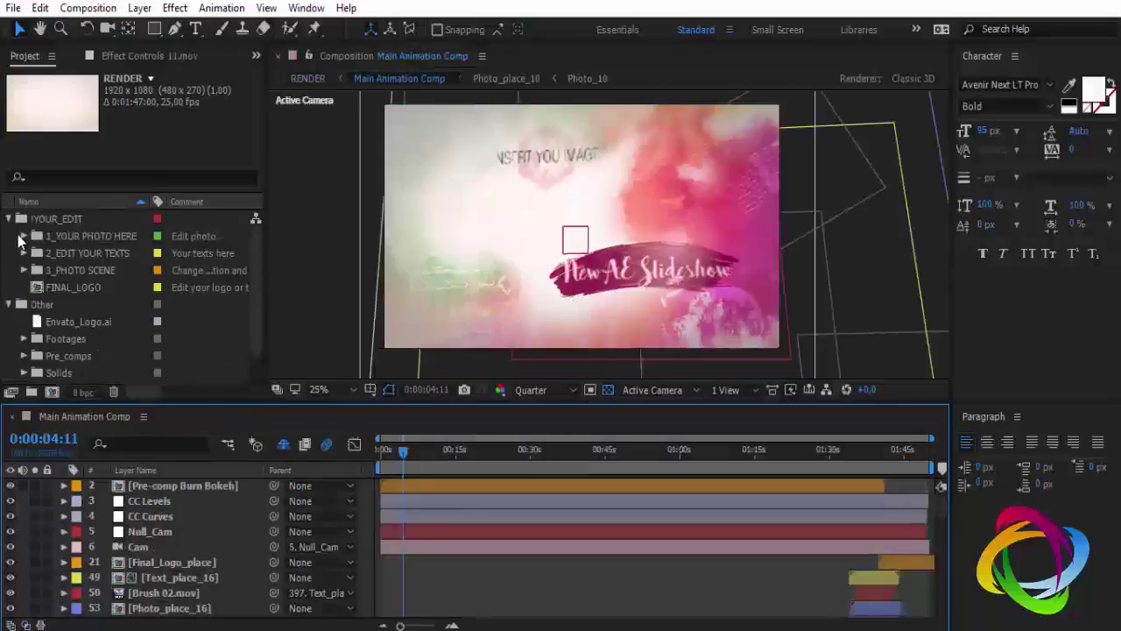
pyautogui.click(8, 220)
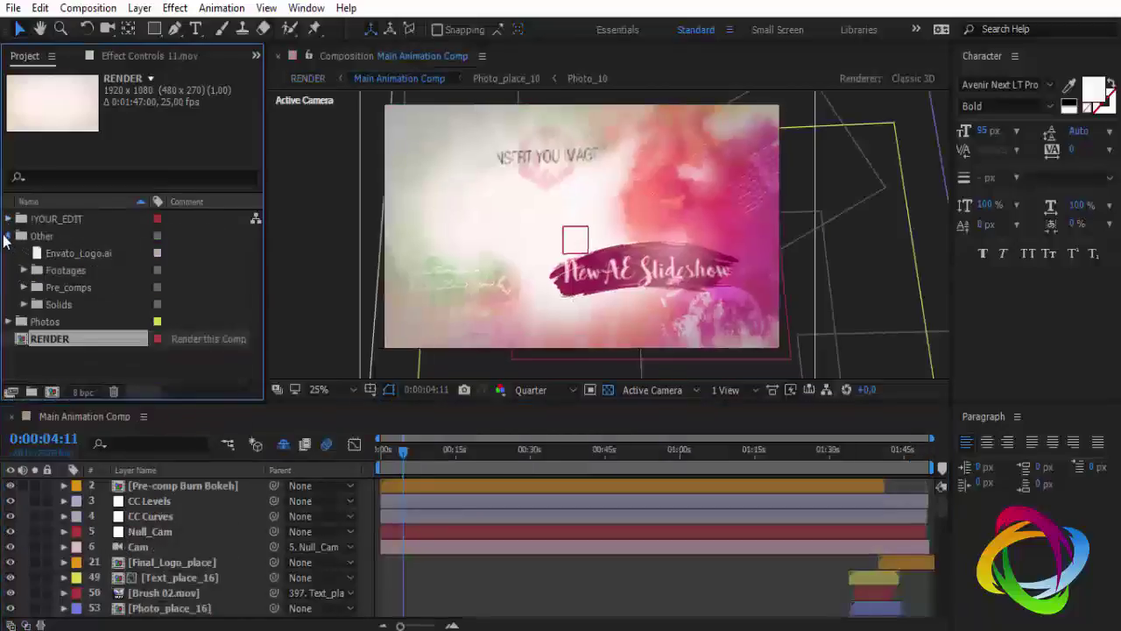
pyautogui.click(9, 236)
pyautogui.click(63, 224)
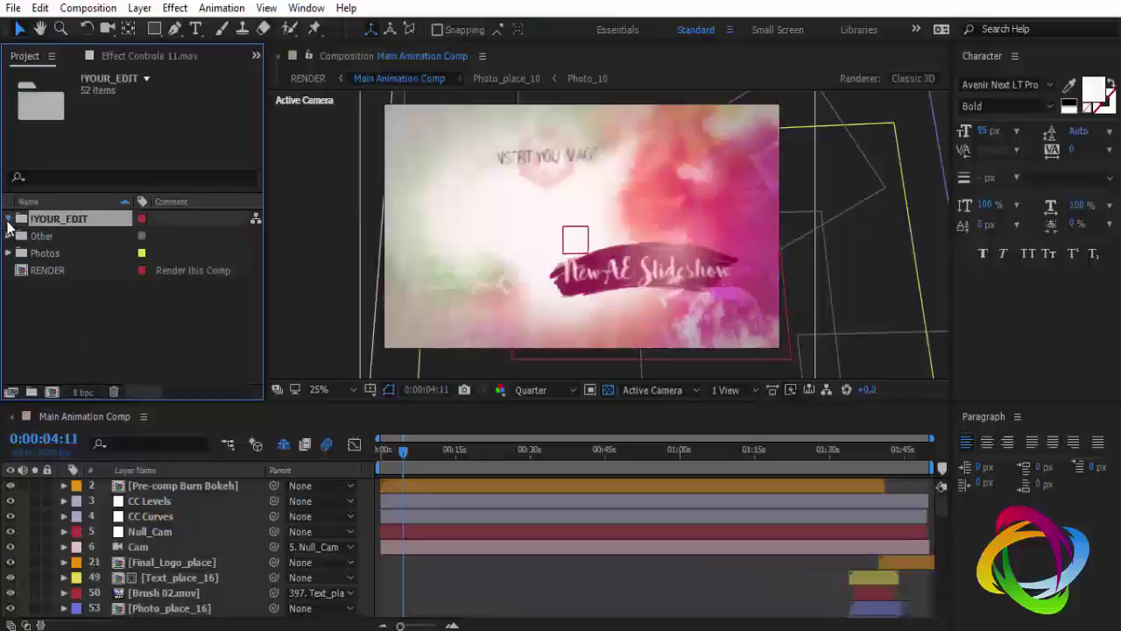
pyautogui.click(9, 219)
pyautogui.click(85, 237)
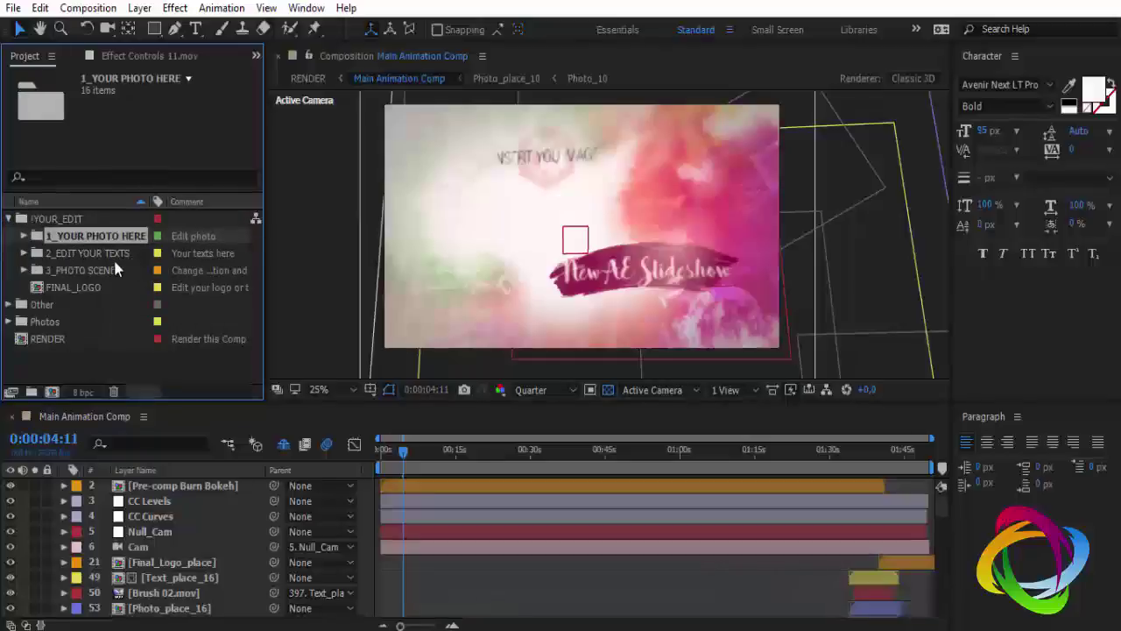
pyautogui.click(88, 254)
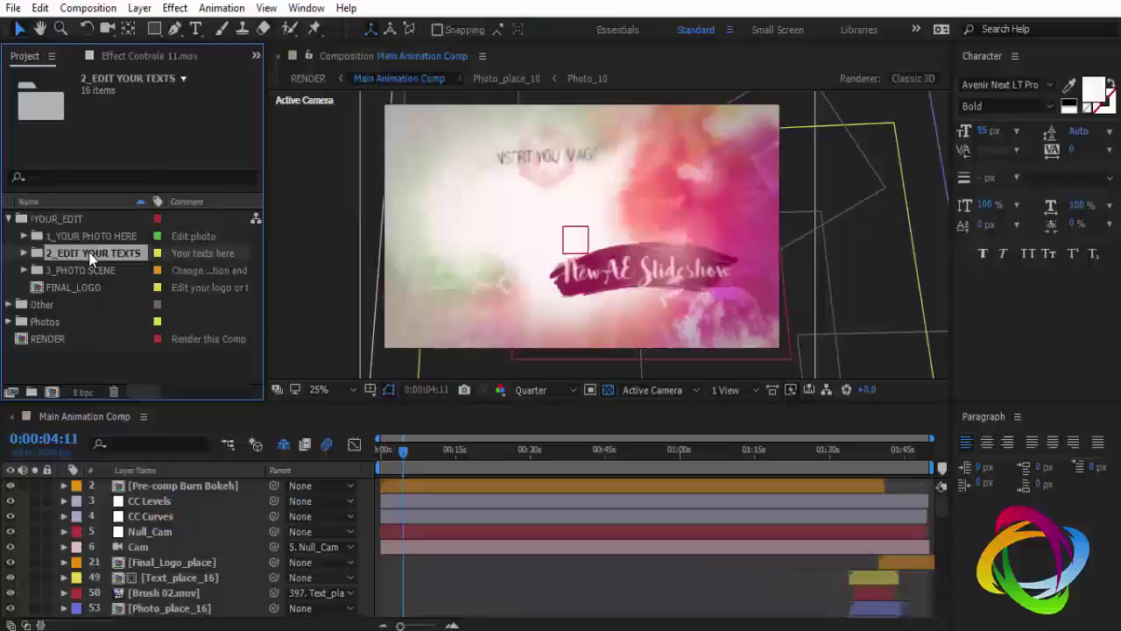
pyautogui.click(65, 289)
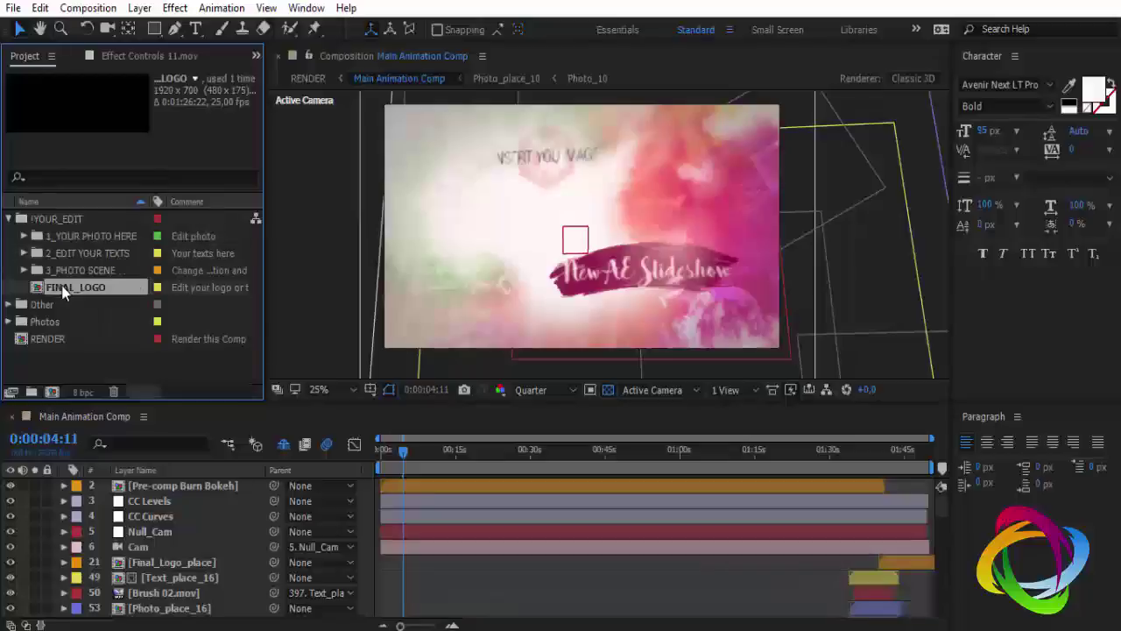
pyautogui.doubleClick(64, 288)
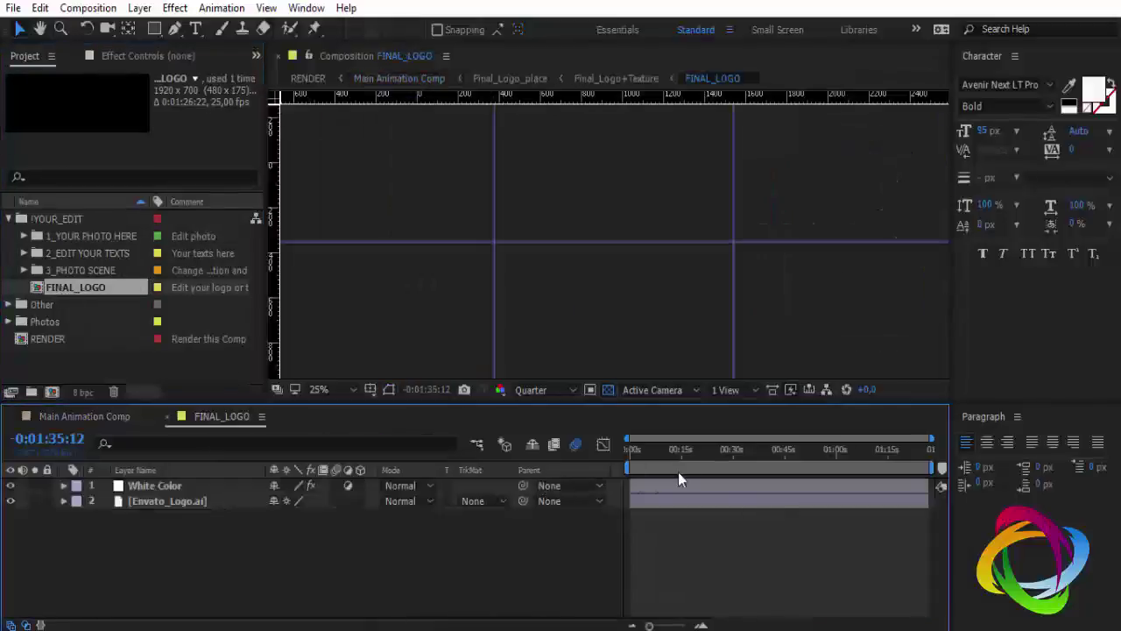
# At 0:00:20:07, hide and re-show the White Color layer, then close FINAL_LOGO
pyautogui.click(699, 450)
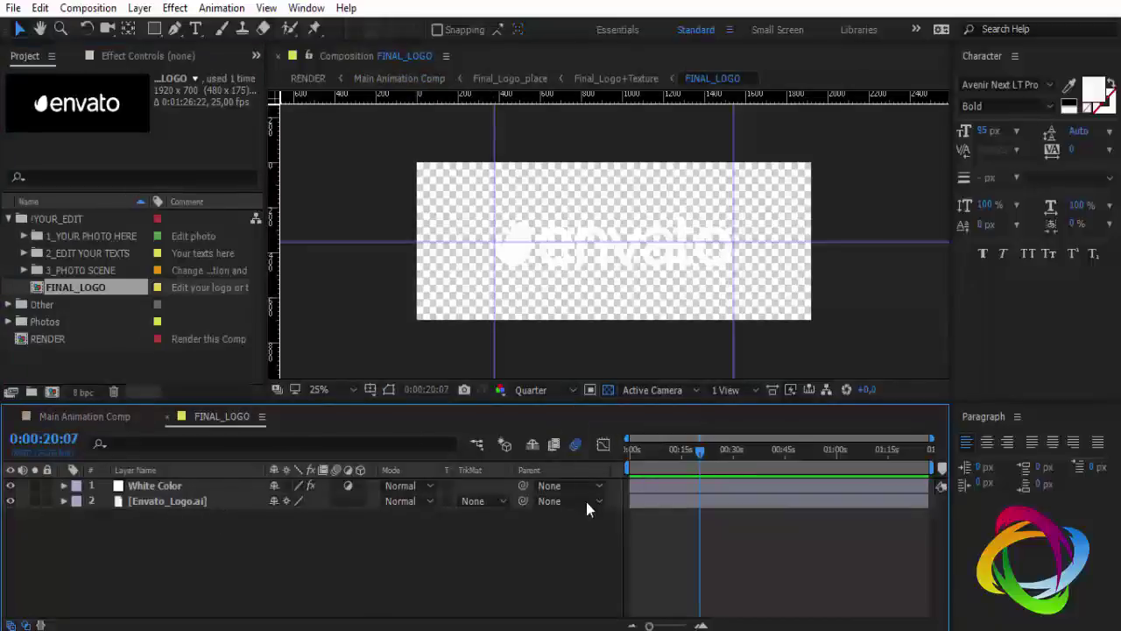
pyautogui.click(11, 488)
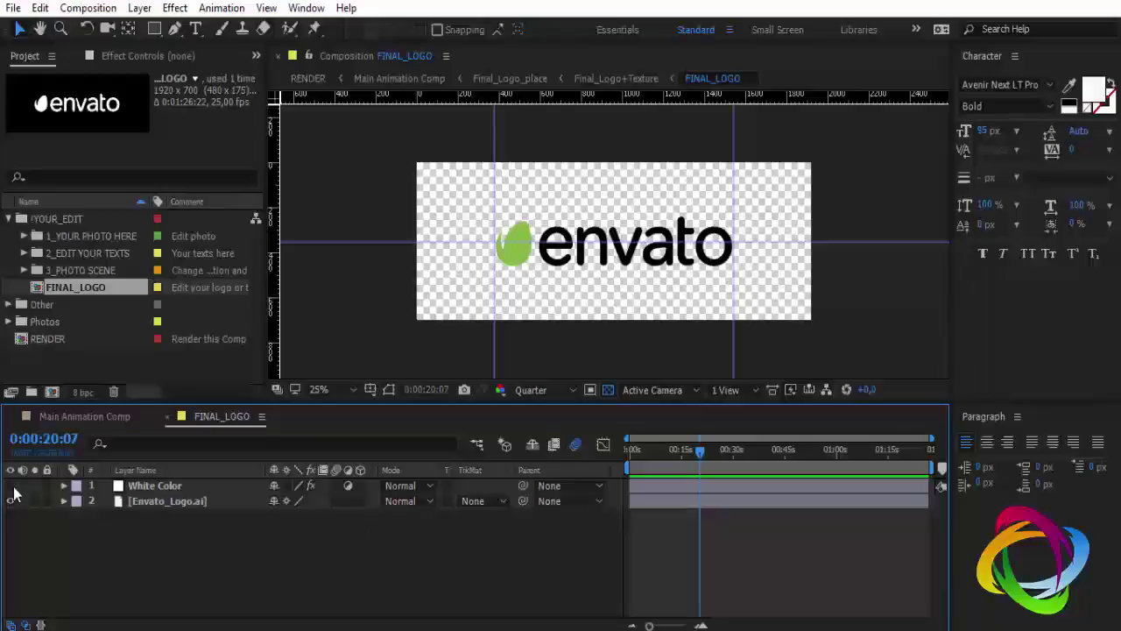
pyautogui.click(11, 486)
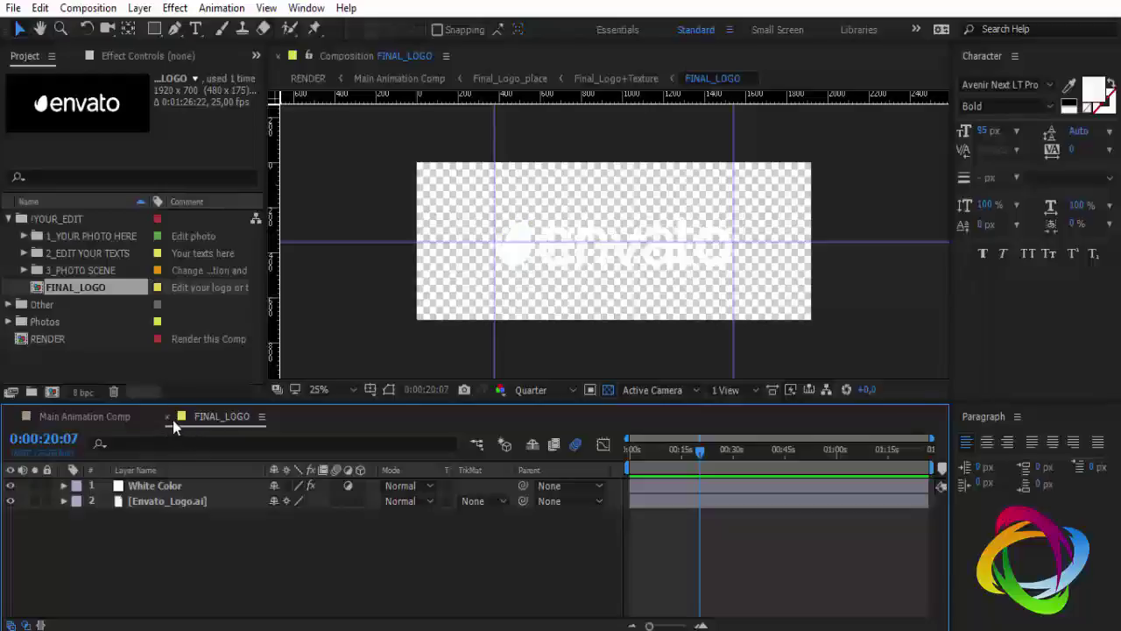
pyautogui.click(168, 417)
pyautogui.click(77, 235)
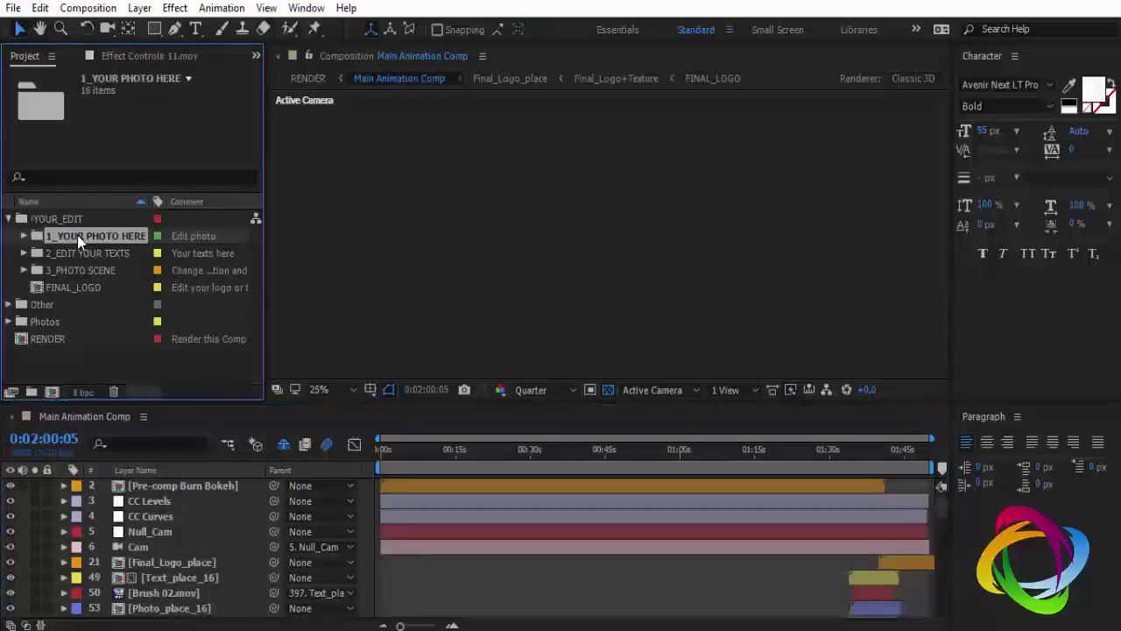
# Move the Main Animation Comp's current time to 3 seconds 7 frames
pyautogui.click(395, 470)
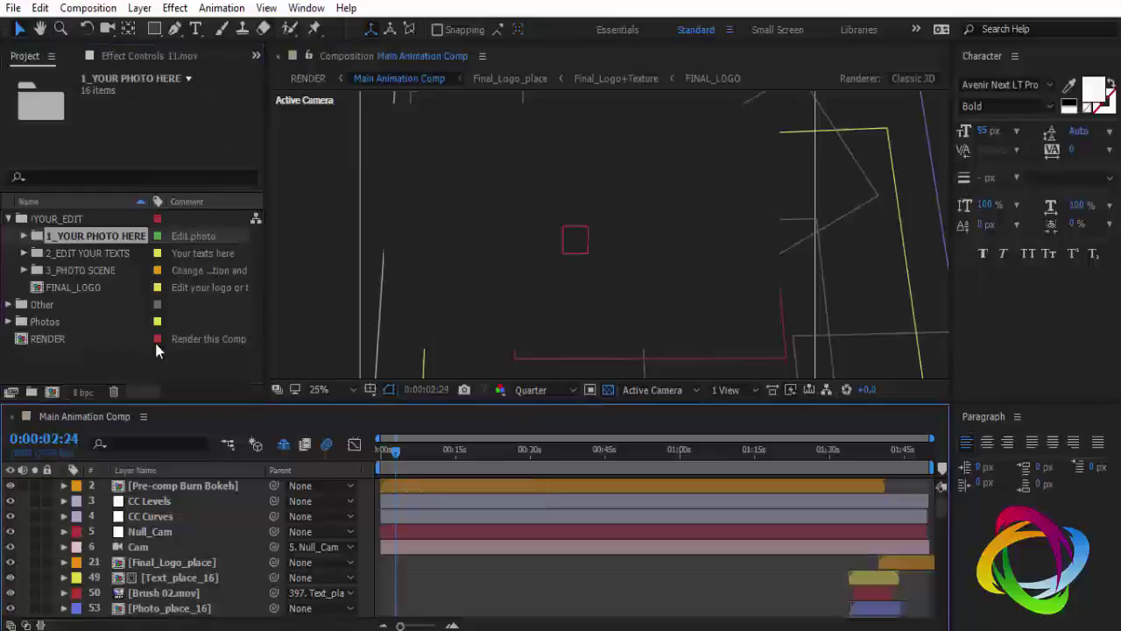
pyautogui.scroll(-10, 517, 509)
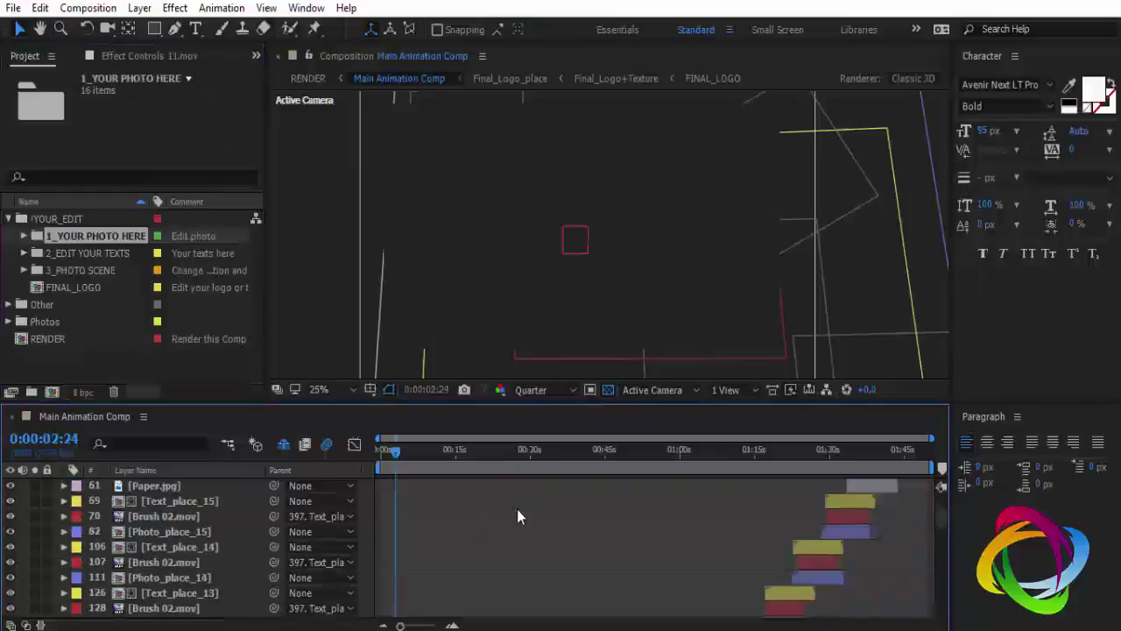
pyautogui.scroll(-10, 507, 515)
pyautogui.scroll(-10, 495, 508)
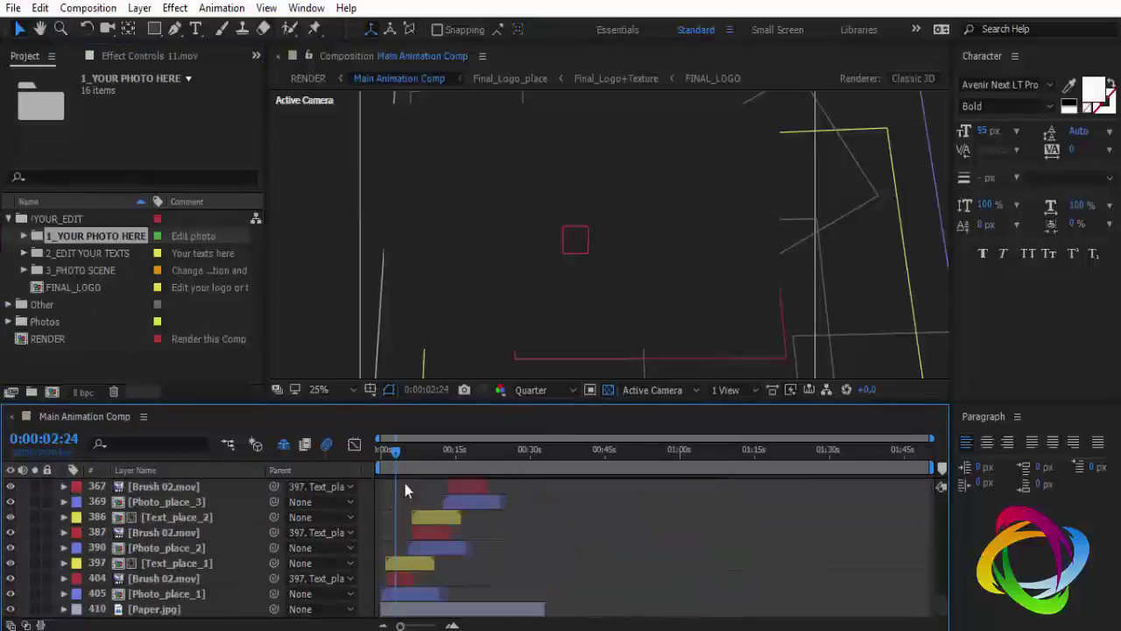
pyautogui.press('space')
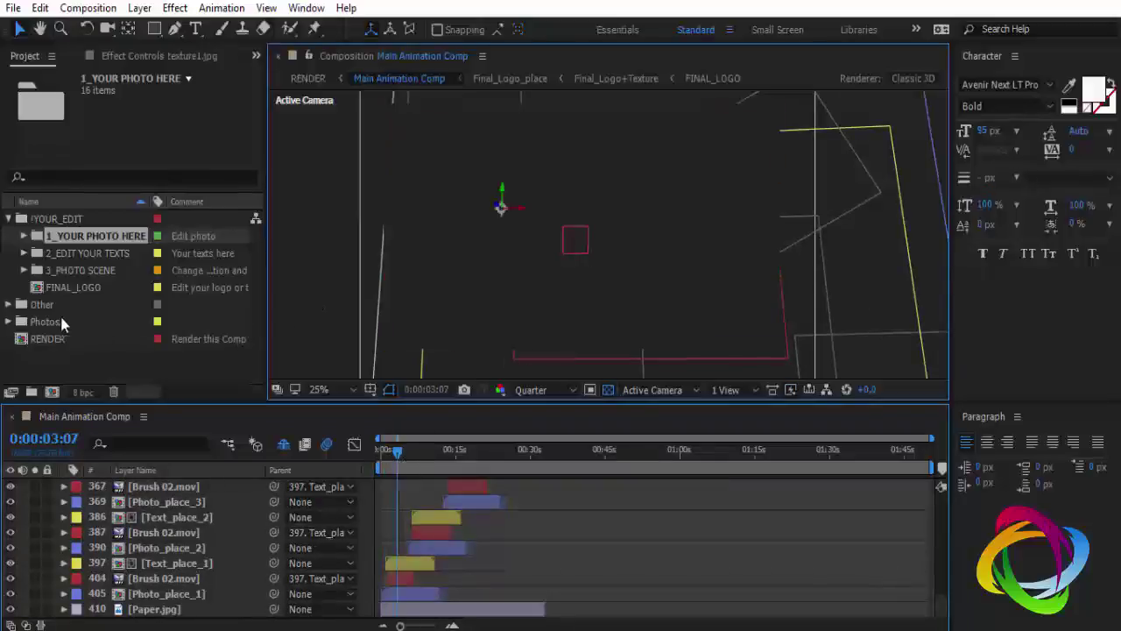
pyautogui.scroll(-2, 348, 331)
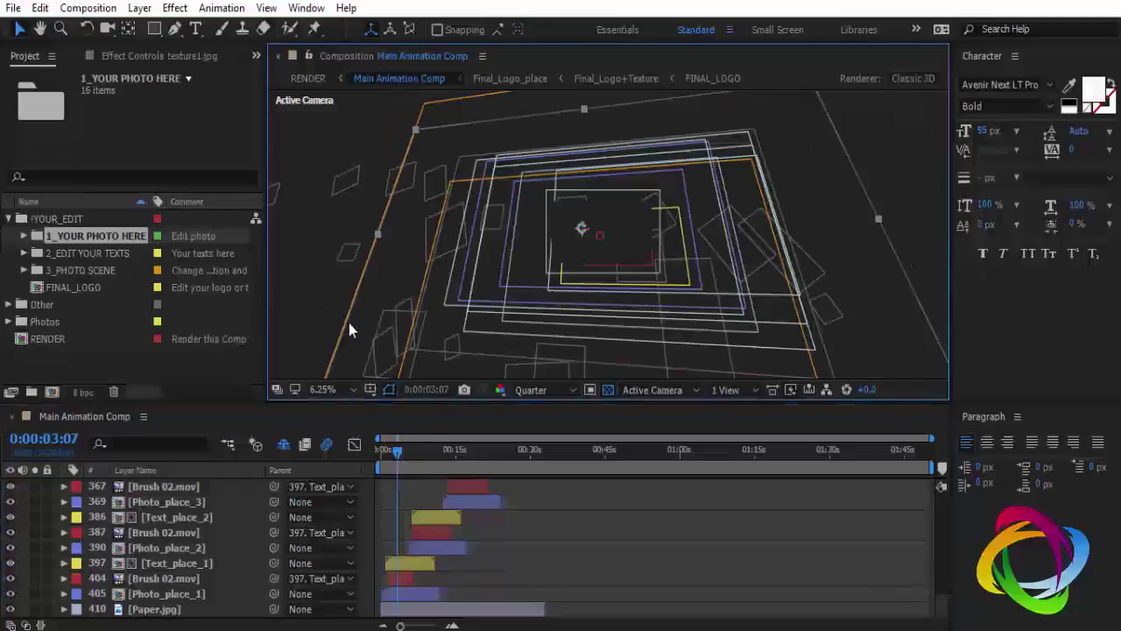
pyautogui.scroll(2, 349, 328)
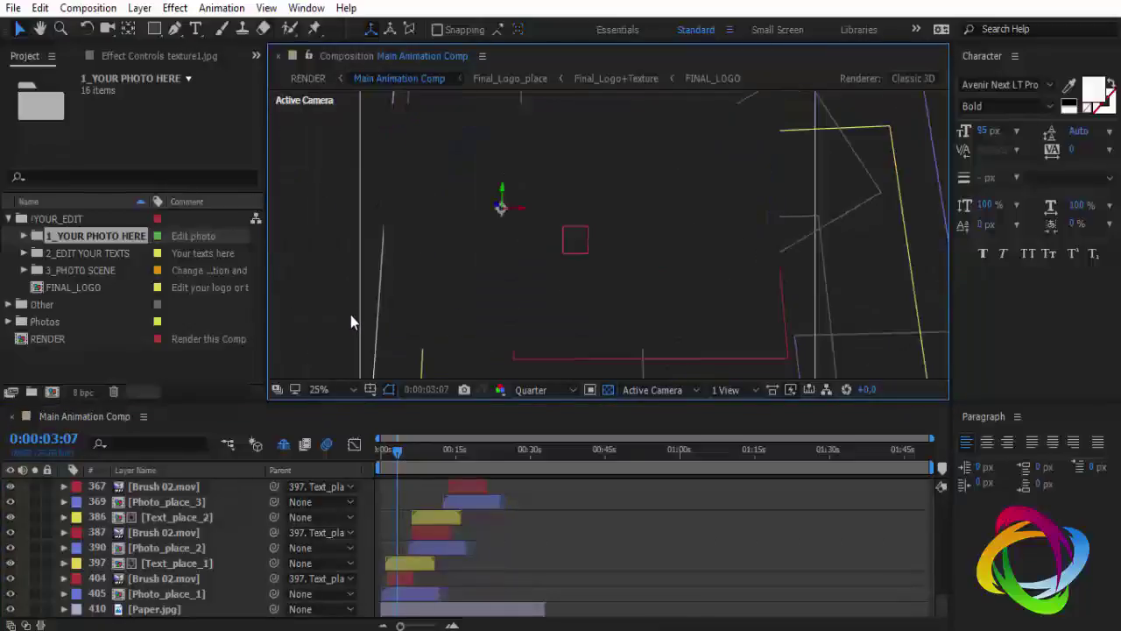
# Expand the 1_YOUR PHOTO HERE folder and select Photo_16
pyautogui.click(23, 236)
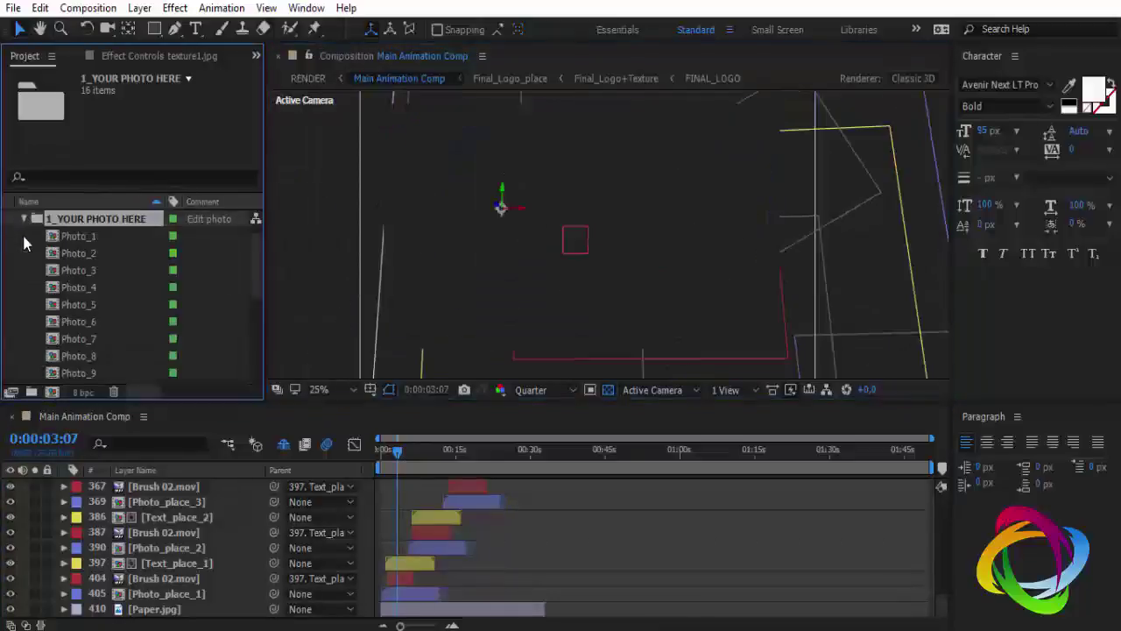
pyautogui.click(86, 242)
pyautogui.scroll(-3, 114, 315)
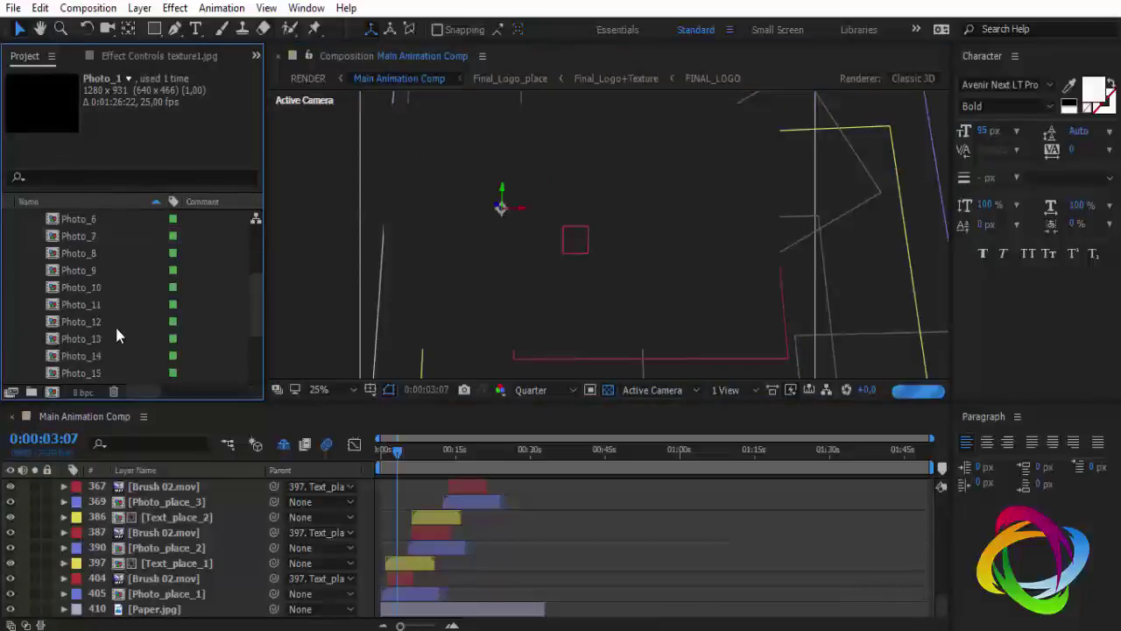
pyautogui.scroll(-3, 114, 325)
pyautogui.click(93, 289)
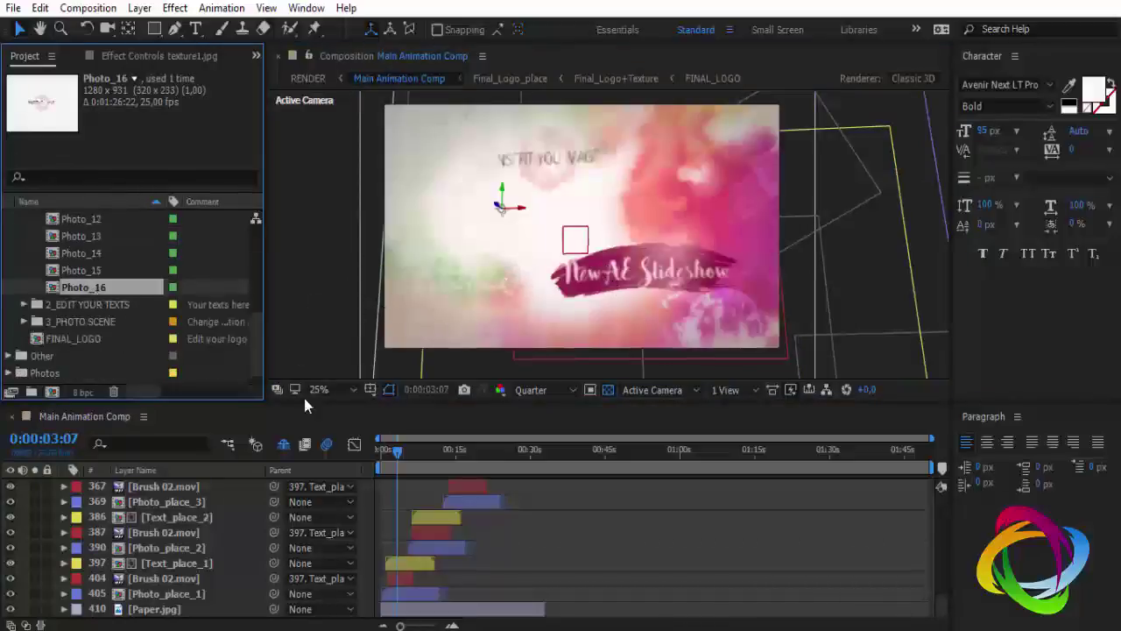
pyautogui.hotkey('alt', 'Tab')
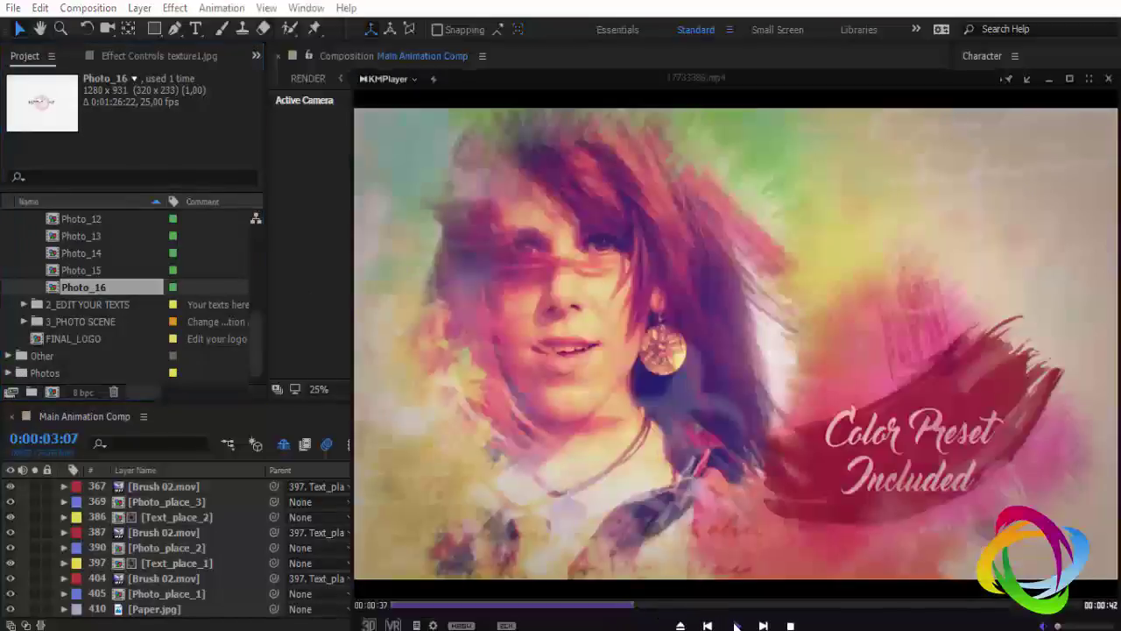
# Play the preview to about 42 seconds, pause it, and close KMPlayer
pyautogui.click(736, 624)
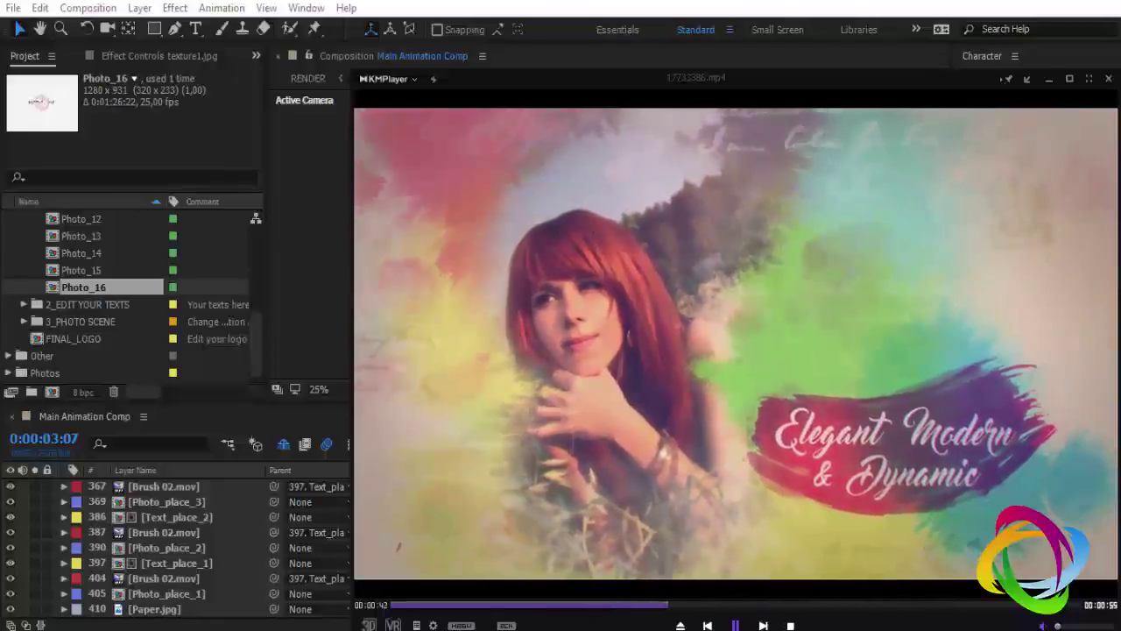
pyautogui.click(736, 625)
pyautogui.click(448, 10)
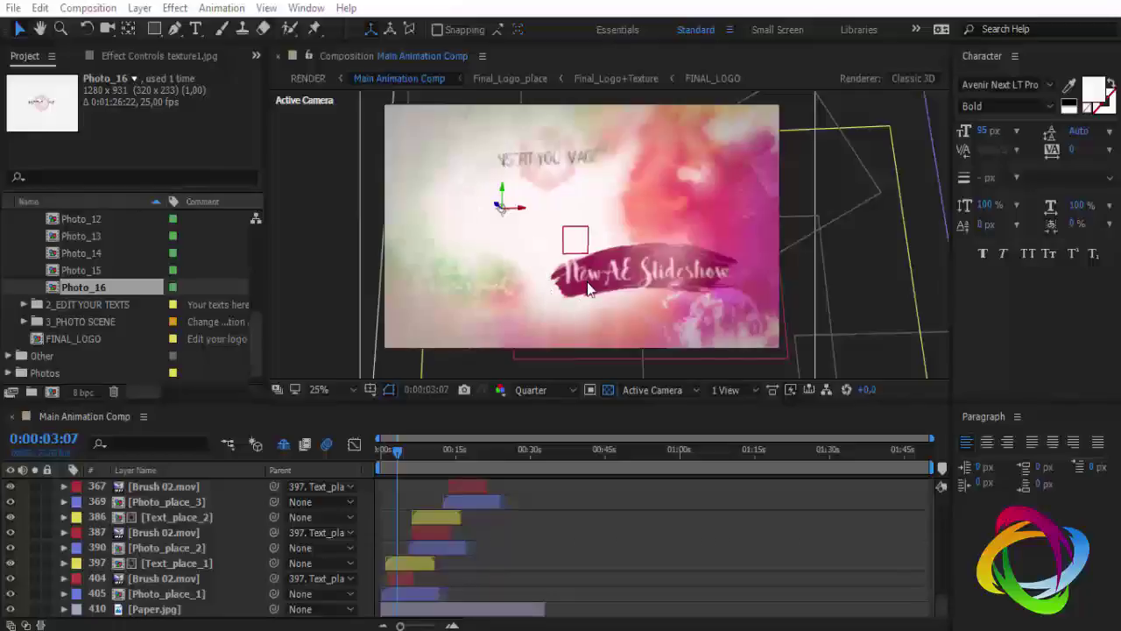
pyautogui.scroll(5, 68, 317)
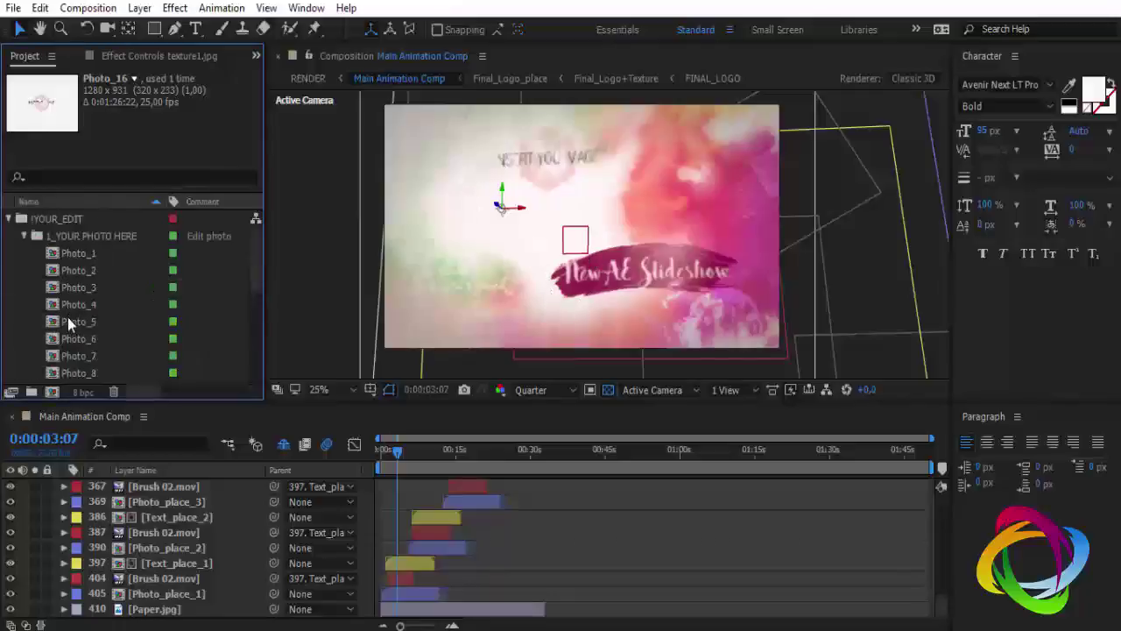
# Open Photo_1 and add getImage (4).jpg above TYE.jpg, scaling it to about 194%
pyautogui.click(78, 254)
pyautogui.doubleClick(79, 254)
pyautogui.click(701, 450)
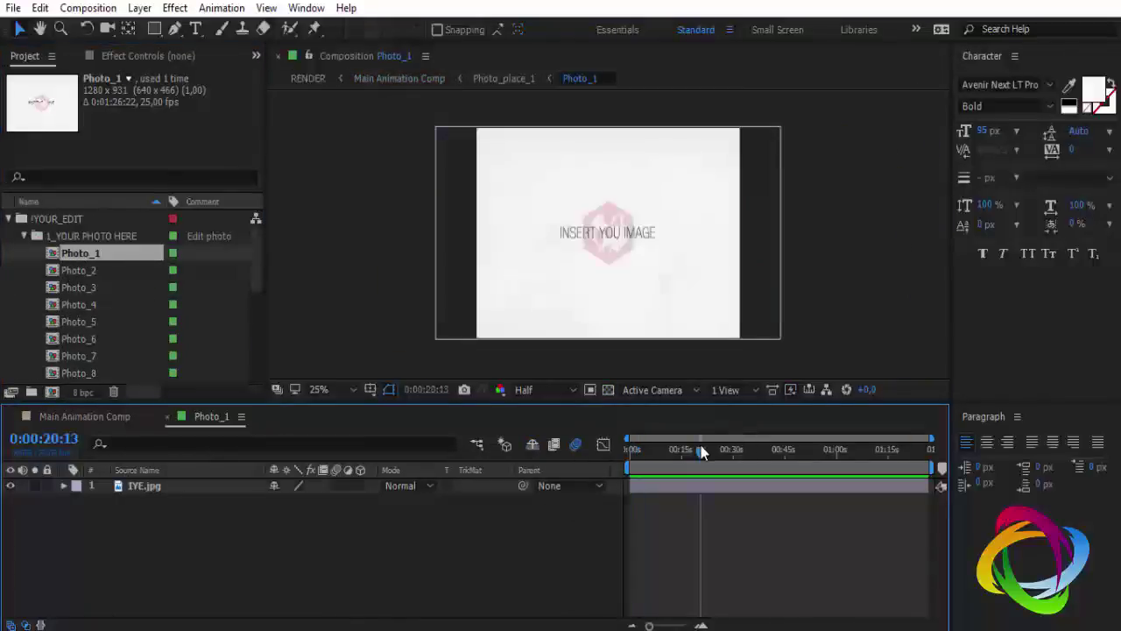
pyautogui.scroll(-5, 14, 289)
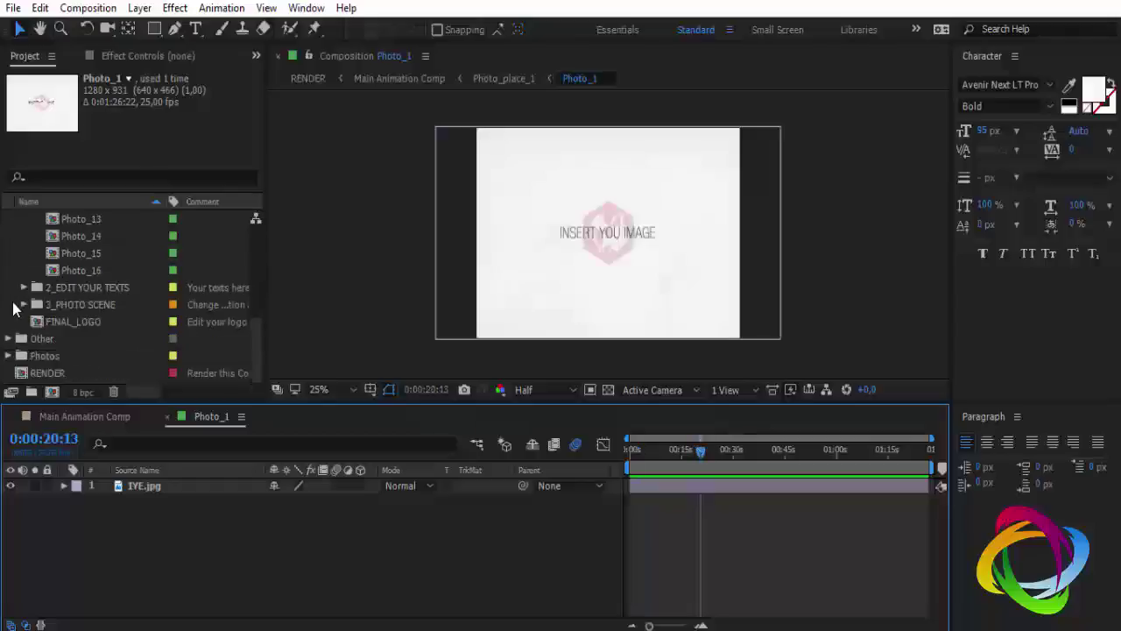
pyautogui.click(9, 355)
pyautogui.scroll(-5, 66, 311)
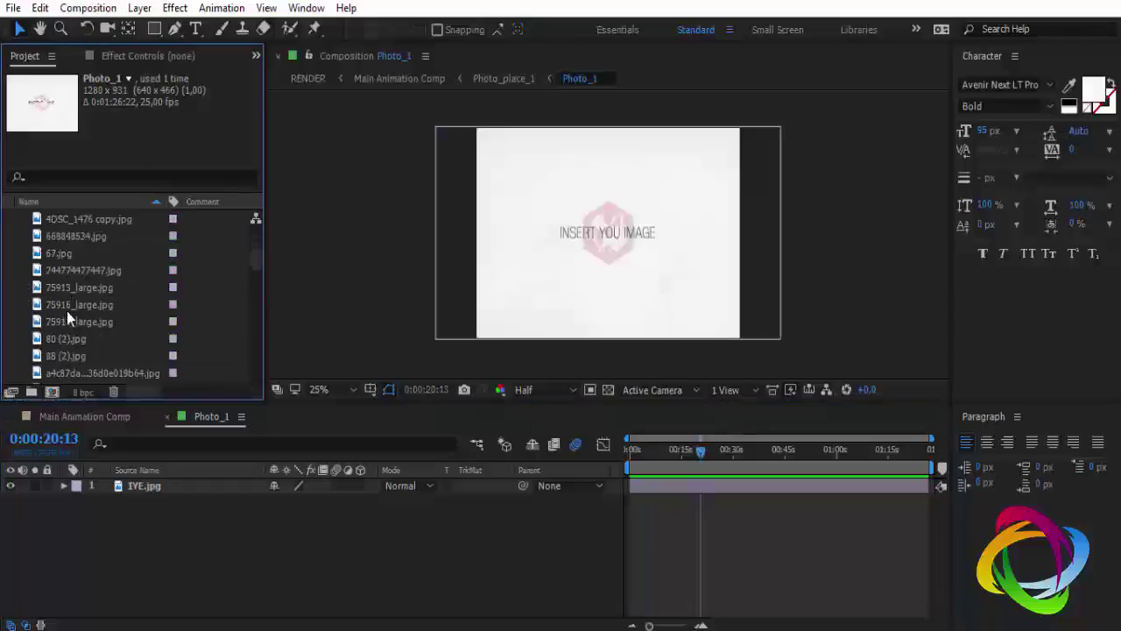
pyautogui.scroll(-5, 82, 344)
pyautogui.scroll(-3, 86, 337)
pyautogui.scroll(-5, 86, 337)
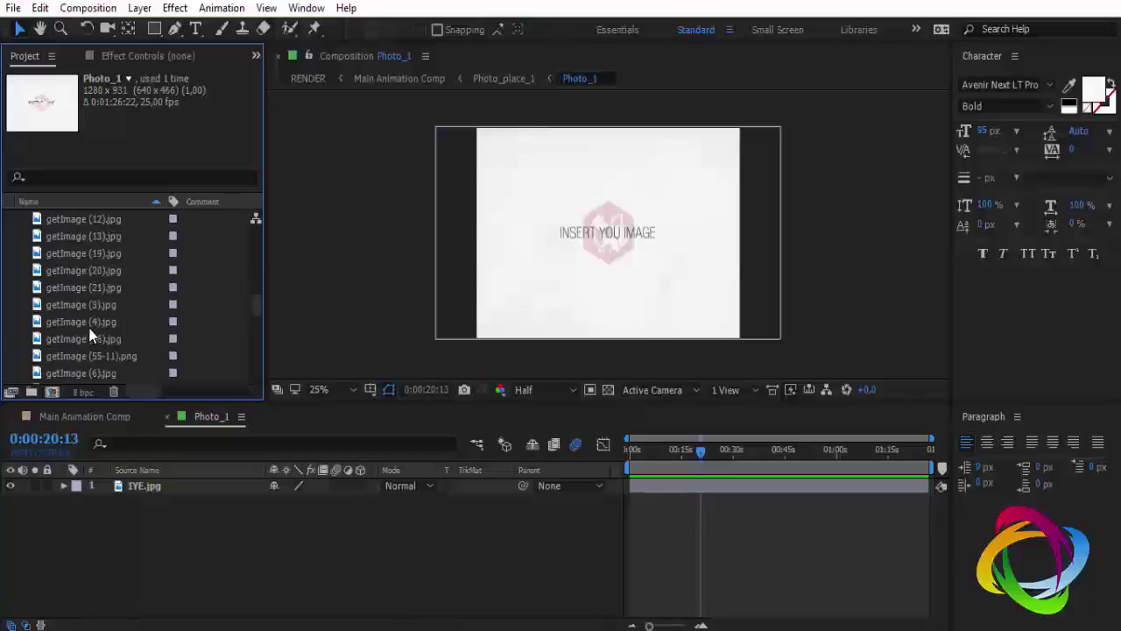
pyautogui.click(87, 324)
pyautogui.moveTo(92, 322); pyautogui.dragTo(159, 492)
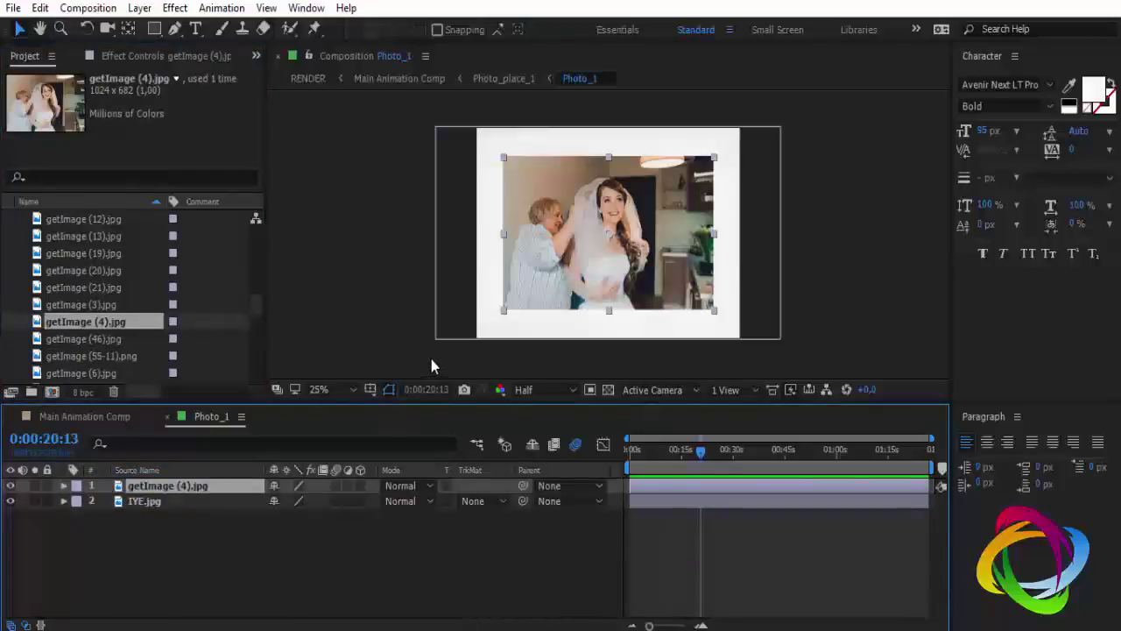
pyautogui.press('s')
pyautogui.moveTo(320, 501); pyautogui.dragTo(477, 498)
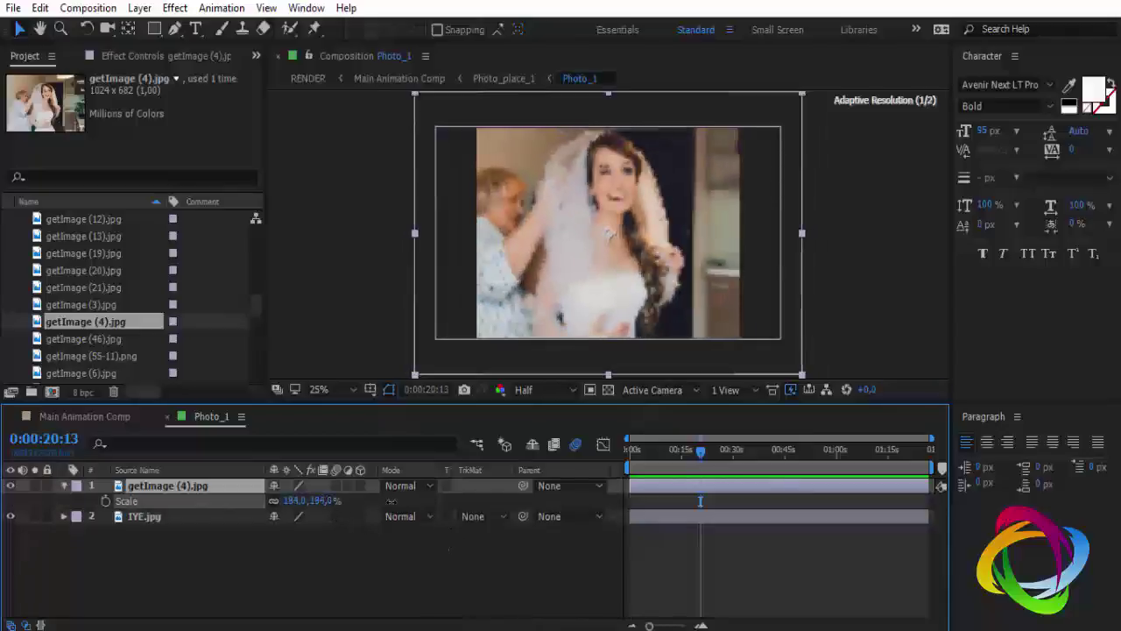
# Move the bride photo left and down, checking it in Main Animation Comp at 0:00:04:11
pyautogui.click(125, 417)
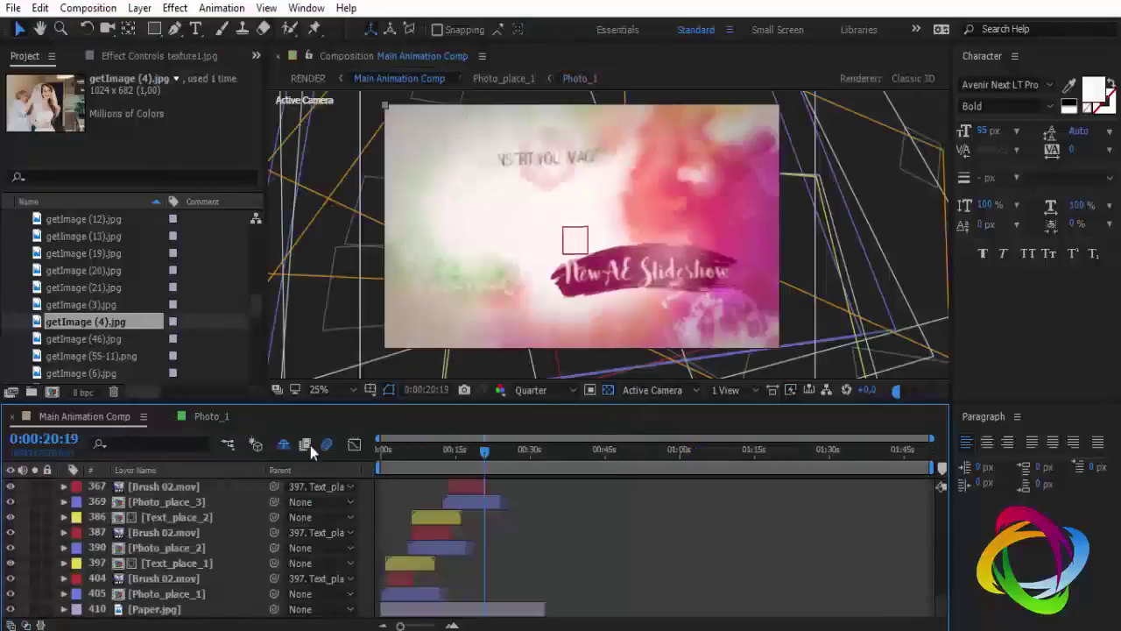
pyautogui.click(404, 457)
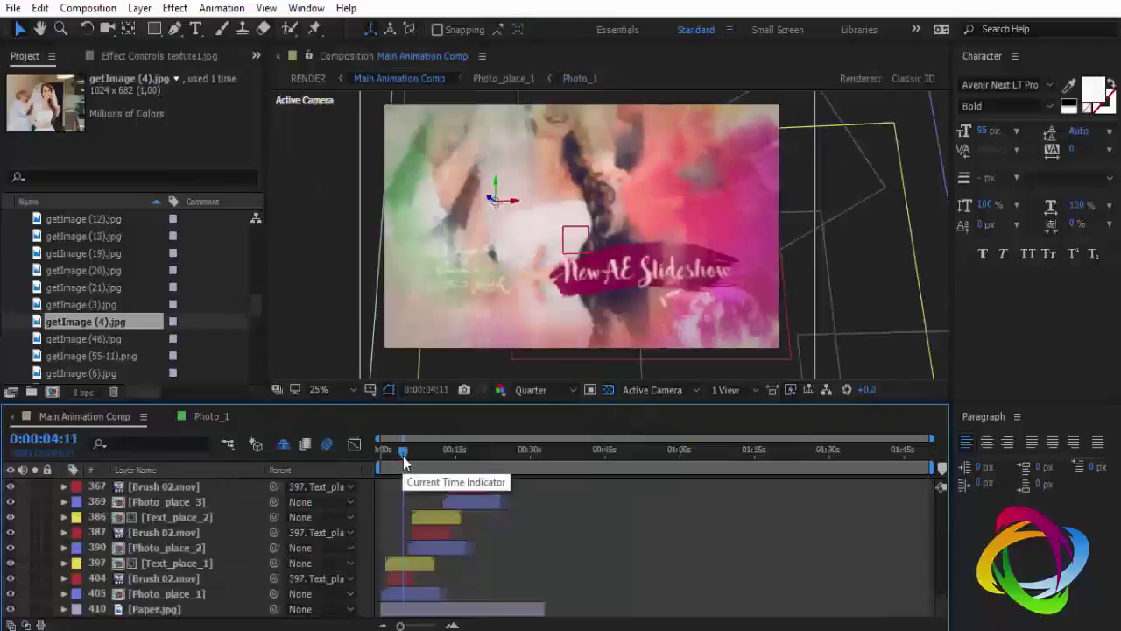
pyautogui.click(210, 416)
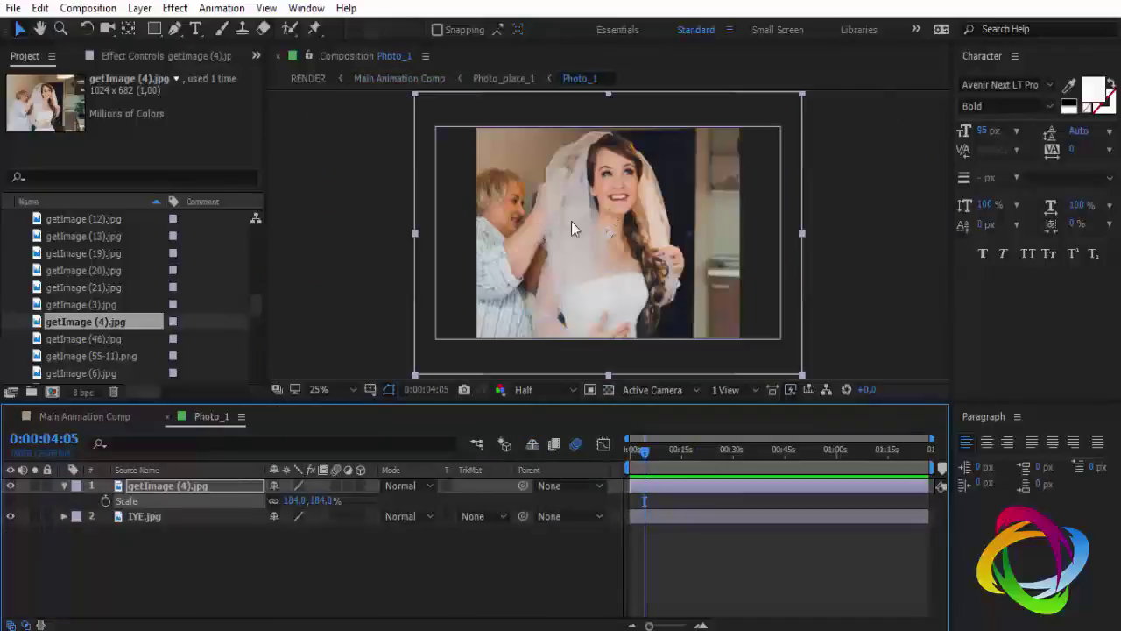
pyautogui.click(605, 200)
pyautogui.moveTo(606, 200); pyautogui.dragTo(555, 256)
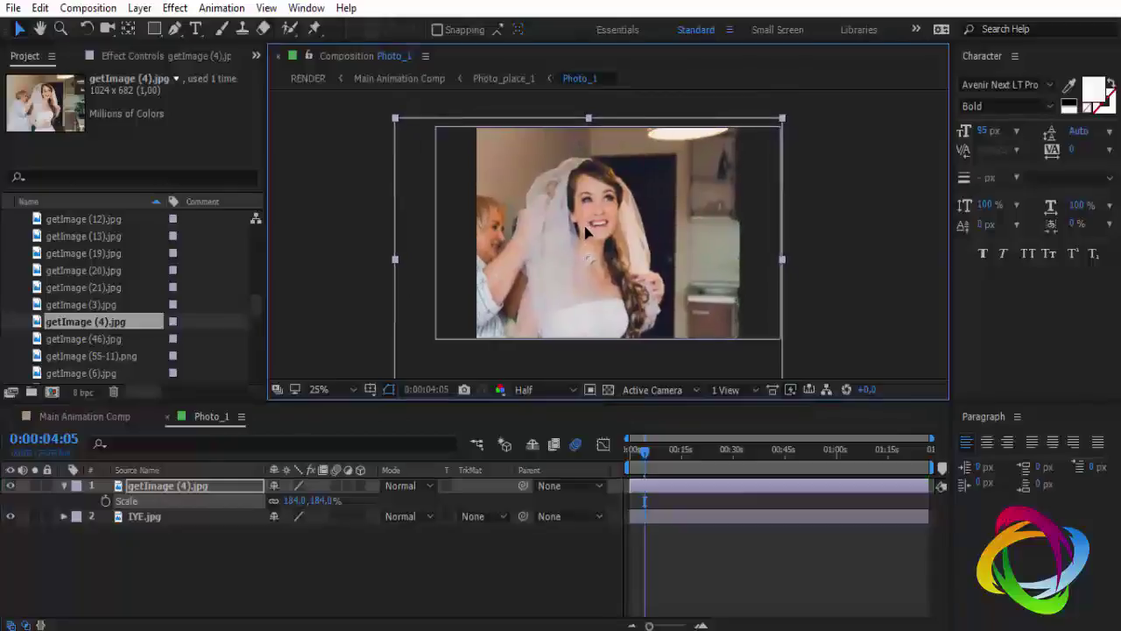
pyautogui.click(116, 414)
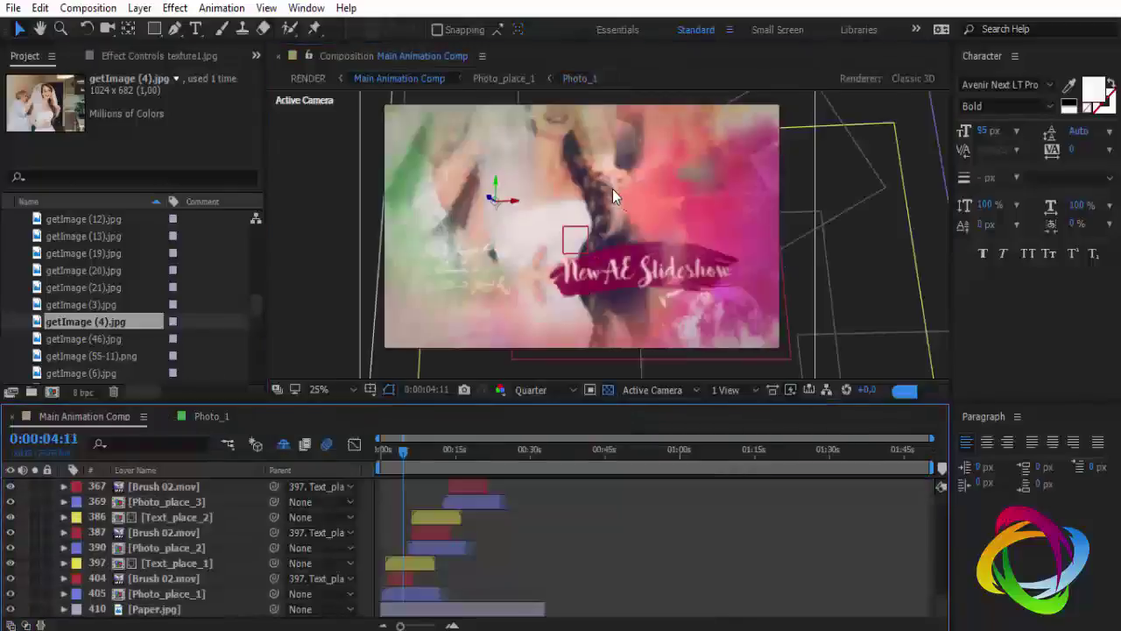
pyautogui.click(208, 418)
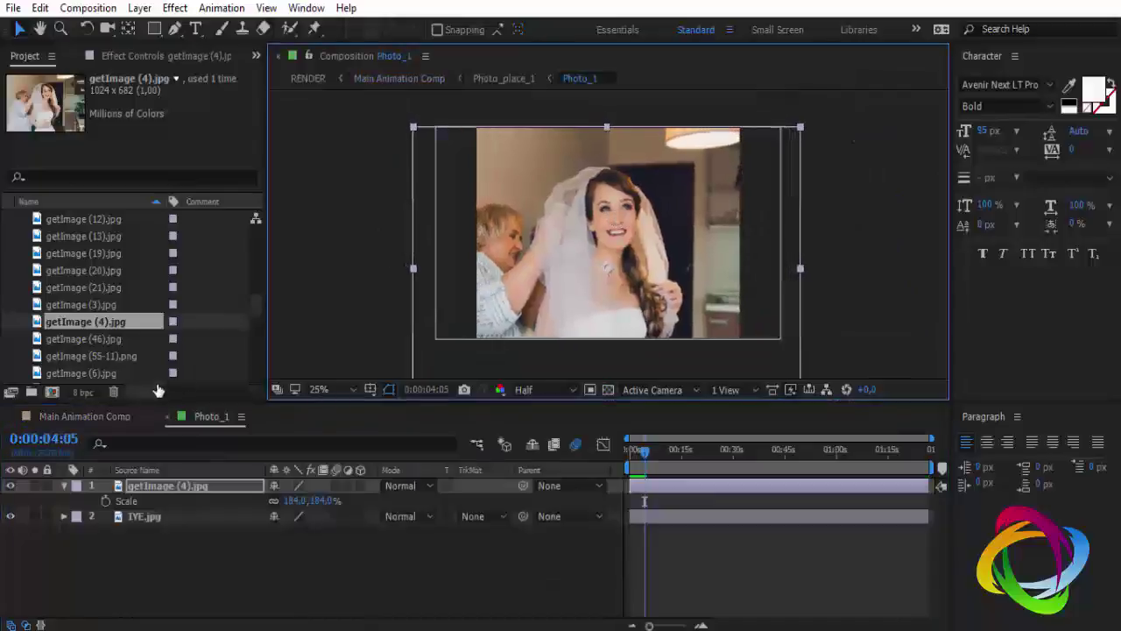
pyautogui.click(114, 415)
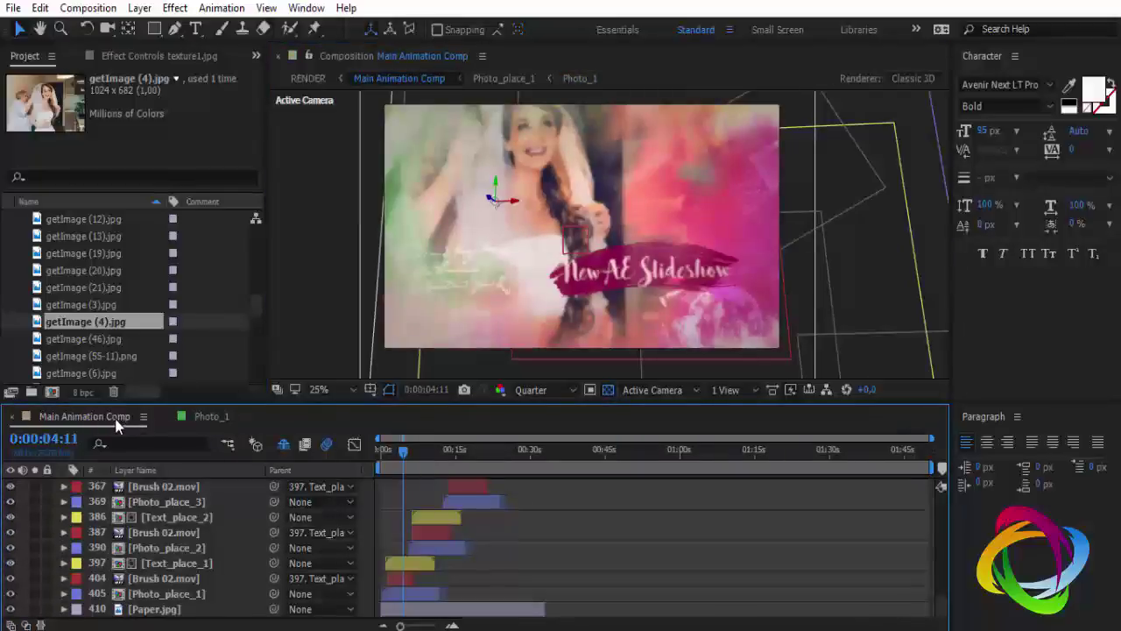
pyautogui.click(209, 417)
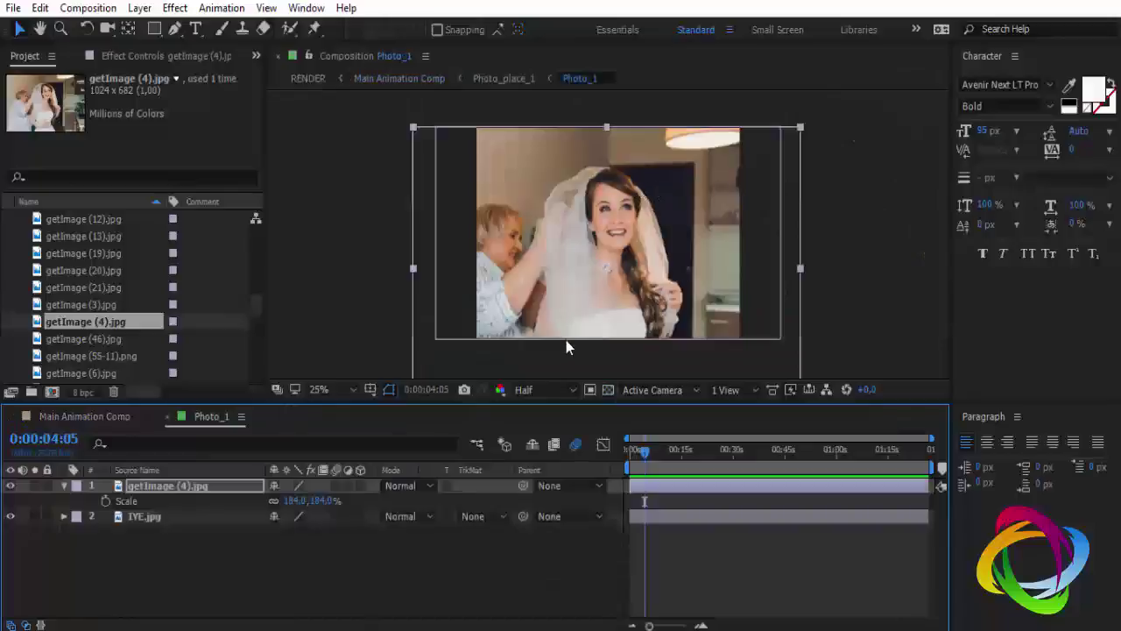
# Raise the bride photo's scale to 244%, shift it down, and close Photo_1
pyautogui.press('s')
pyautogui.press('s')
pyautogui.moveTo(298, 500); pyautogui.dragTo(369, 496)
pyautogui.moveTo(594, 190); pyautogui.dragTo(594, 238)
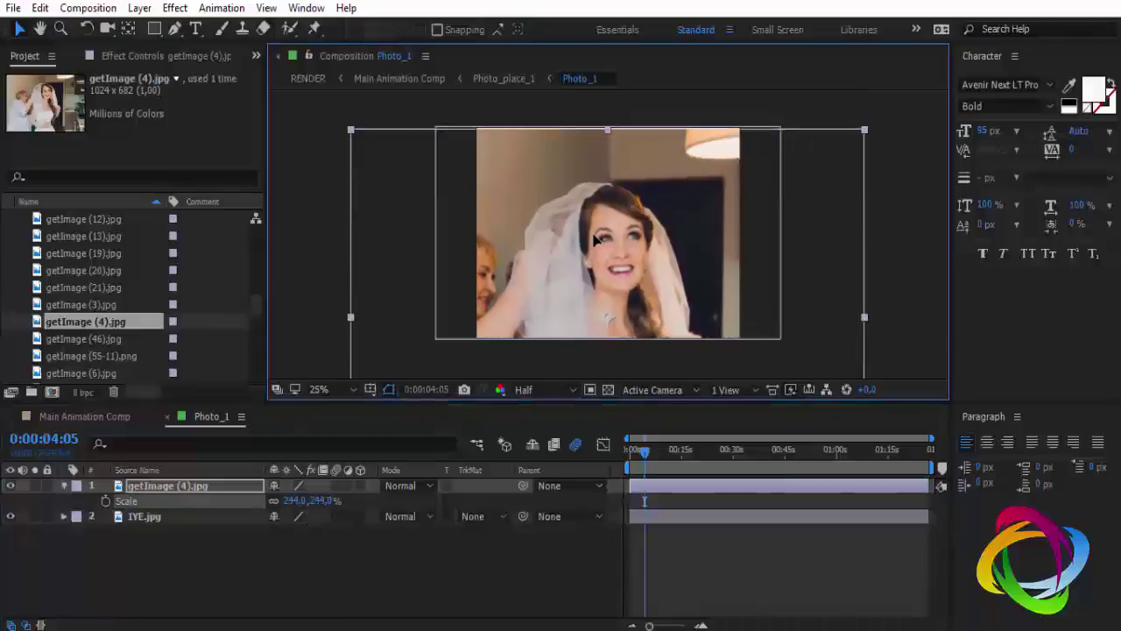
pyautogui.click(129, 418)
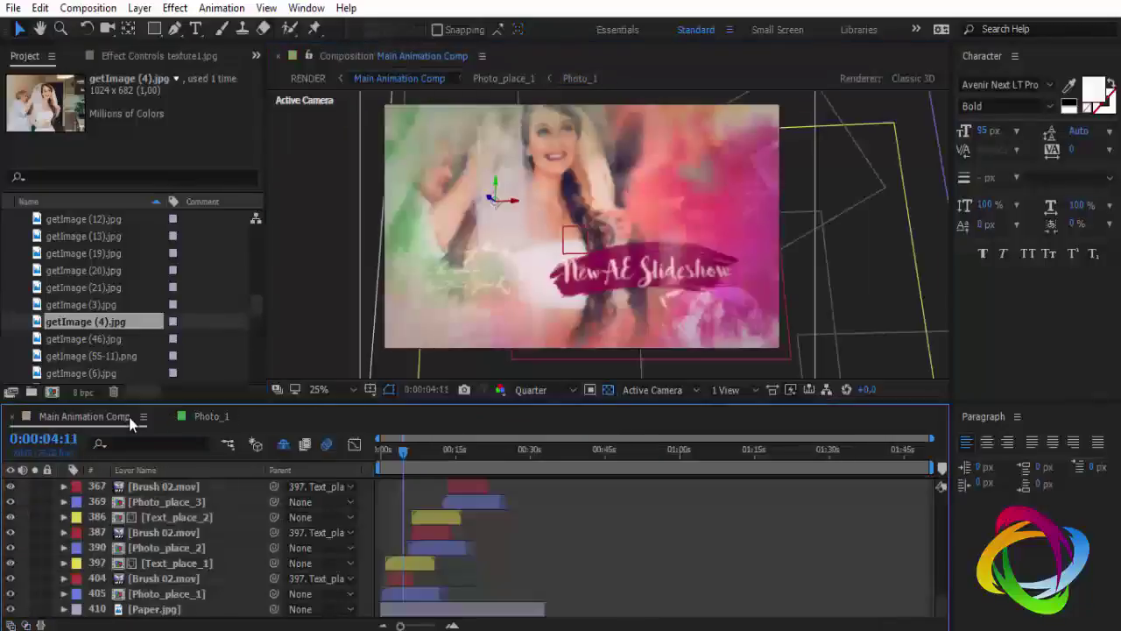
pyautogui.click(211, 416)
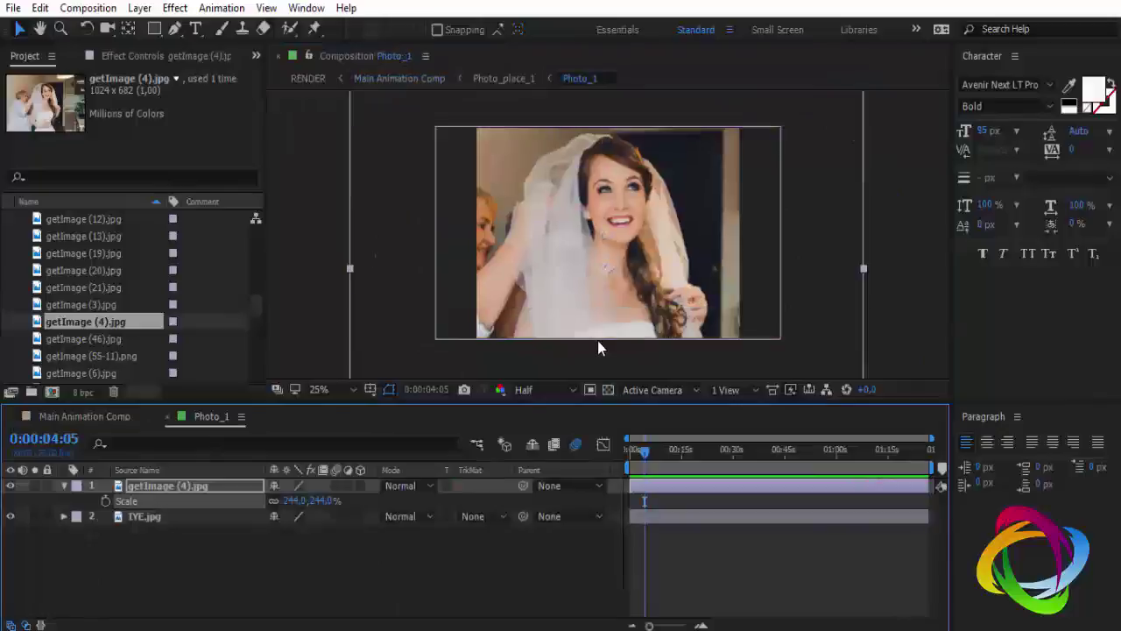
pyautogui.click(173, 419)
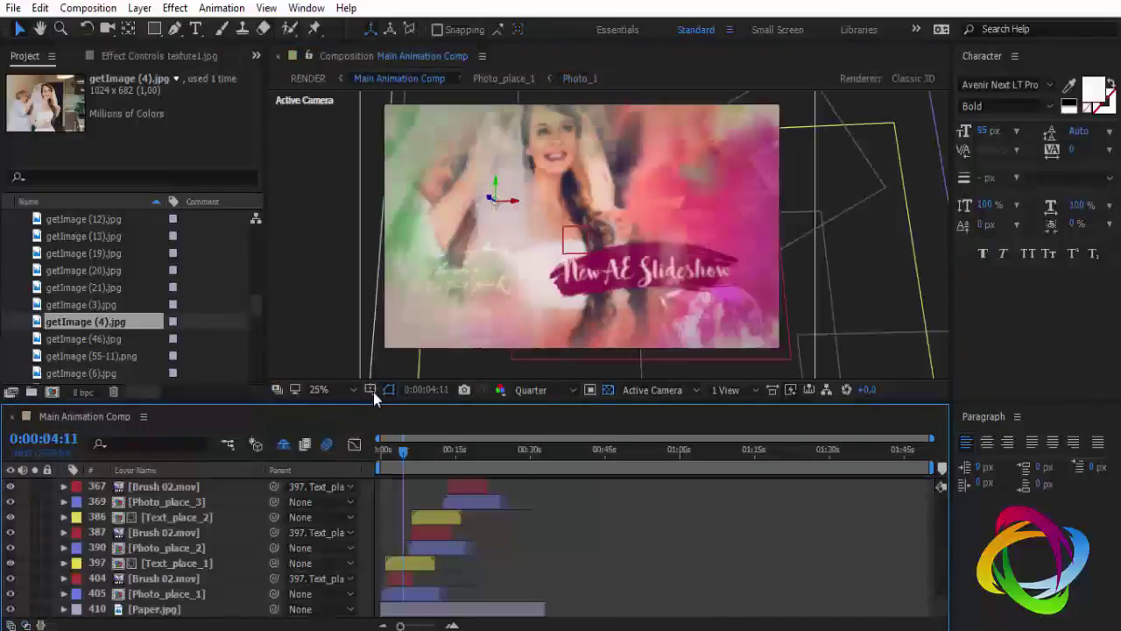
pyautogui.scroll(3, 70, 270)
pyautogui.scroll(2, 70, 271)
pyautogui.scroll(3, 70, 271)
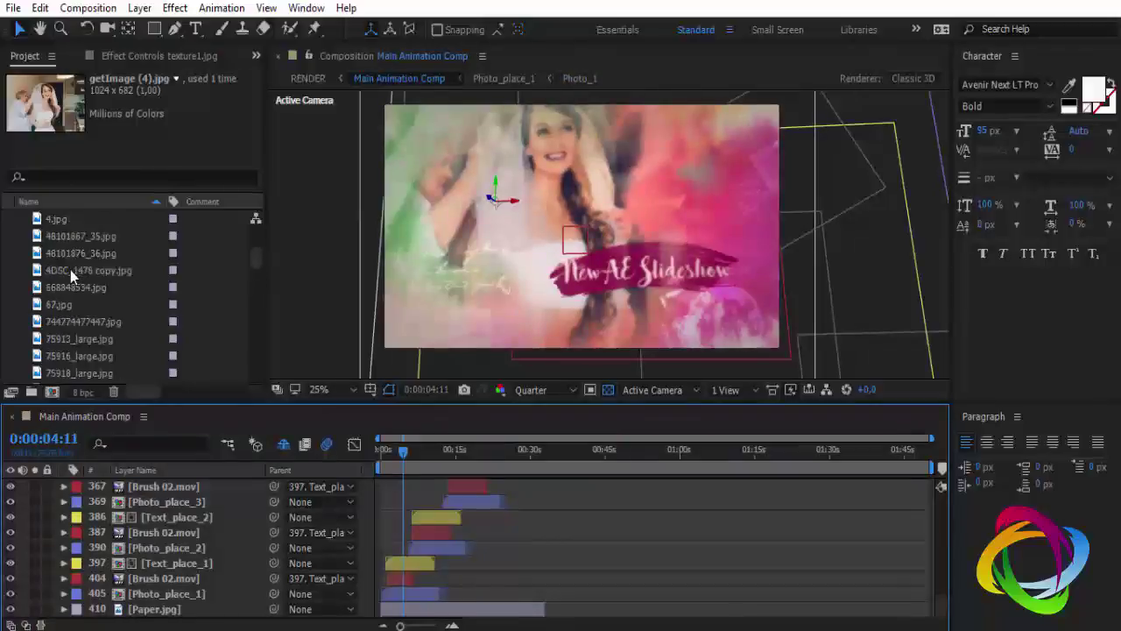
pyautogui.scroll(3, 70, 270)
pyautogui.scroll(4, 70, 270)
# Open Photo_2 at 0:00:19:14 and choose getImage (46).jpg as the replacement photo
pyautogui.doubleClick(70, 270)
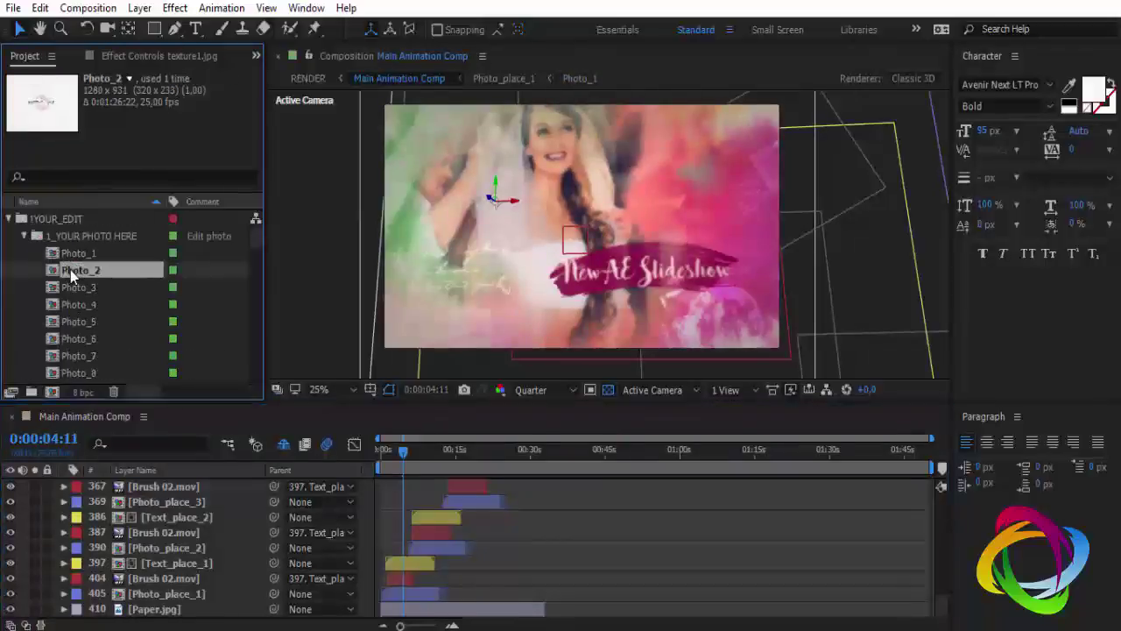
pyautogui.moveTo(676, 463); pyautogui.dragTo(698, 463)
pyautogui.scroll(-10, 114, 320)
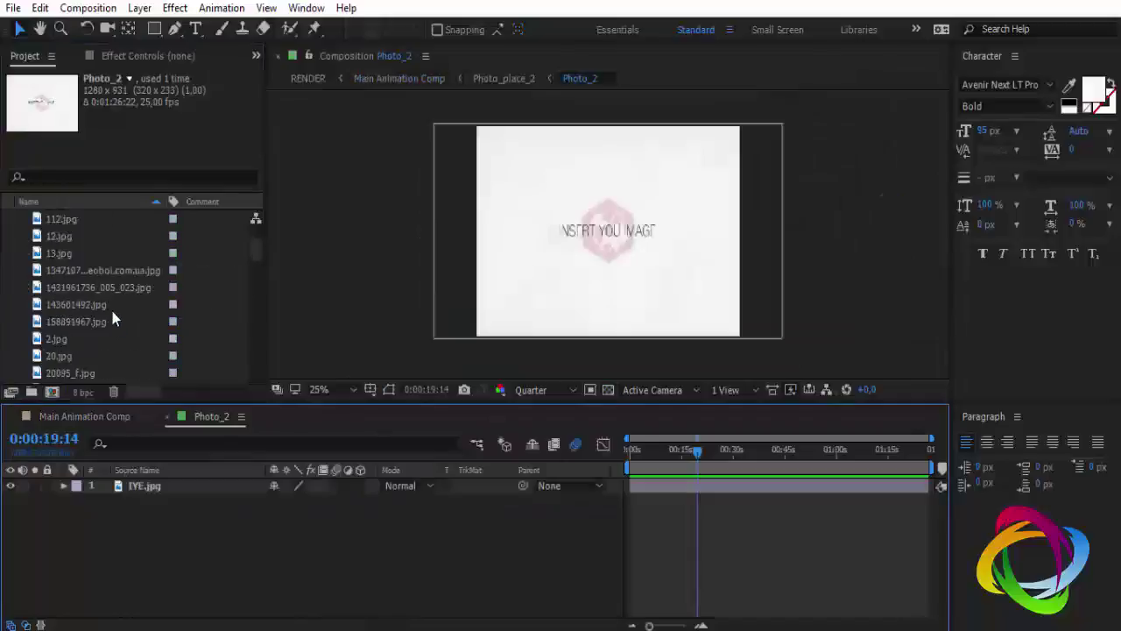
pyautogui.scroll(-10, 112, 320)
pyautogui.scroll(-3, 113, 320)
pyautogui.scroll(-3, 111, 321)
pyautogui.scroll(-3, 111, 317)
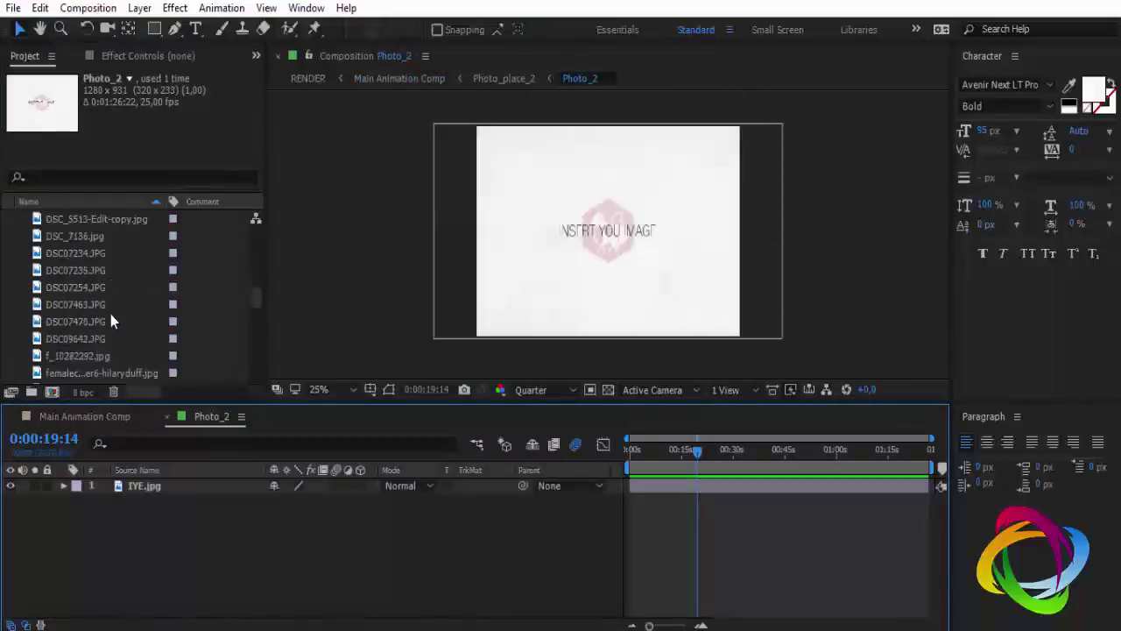
pyautogui.scroll(-3, 110, 316)
pyautogui.scroll(-2, 106, 320)
pyautogui.click(93, 342)
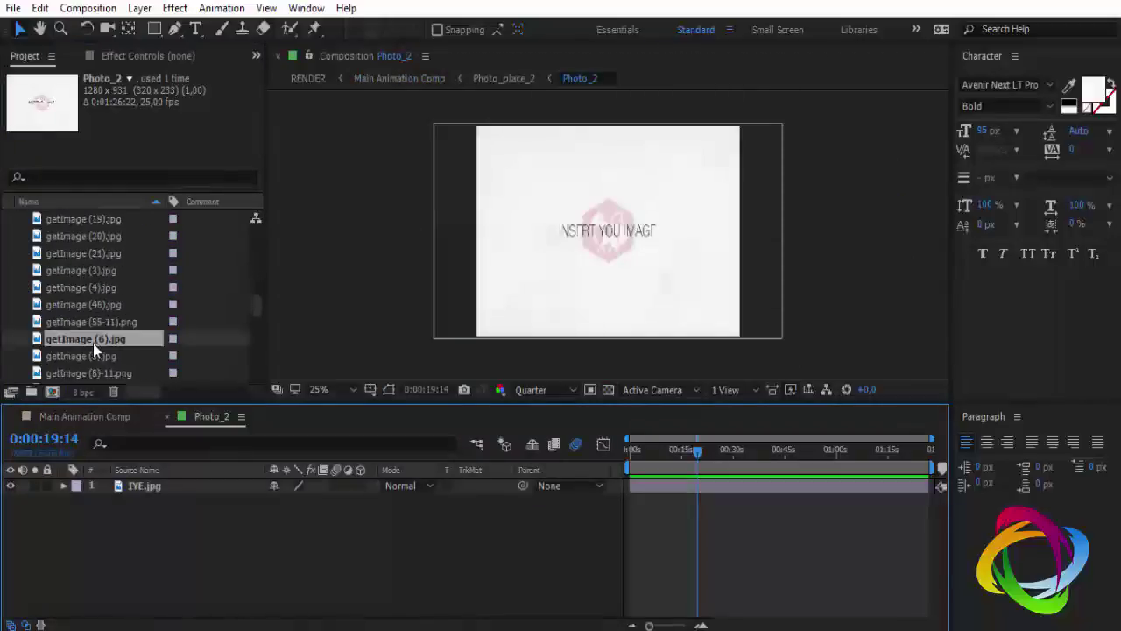
pyautogui.click(102, 323)
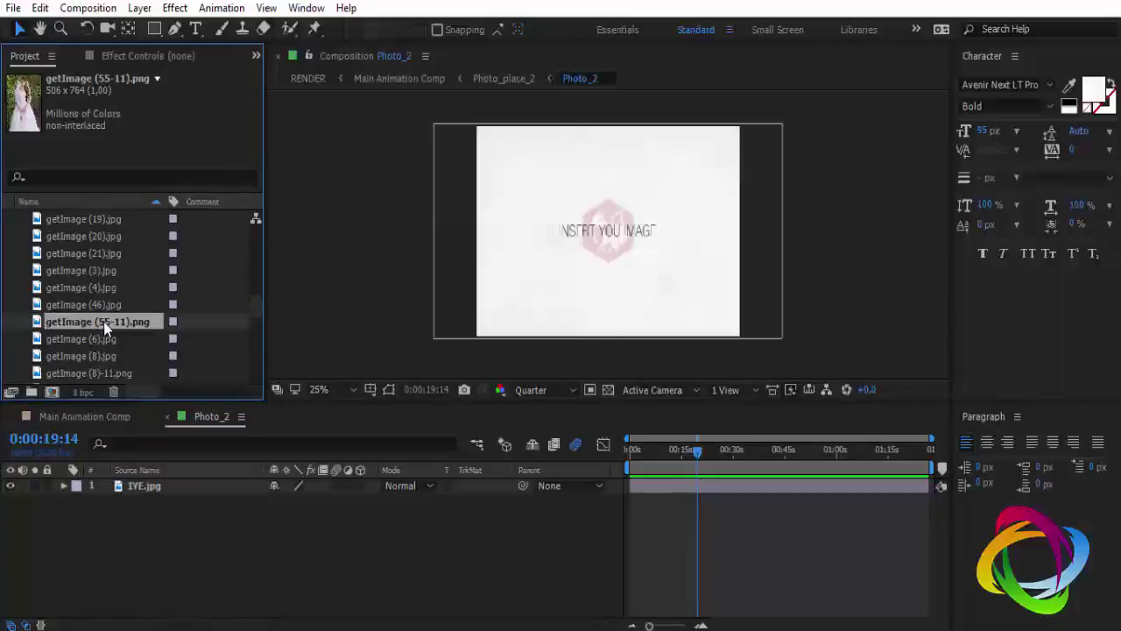
pyautogui.click(105, 306)
# Add getImage (46).jpg above IYE.jpg, scale it to about 148%, and close Photo_2
pyautogui.moveTo(107, 307); pyautogui.dragTo(125, 487)
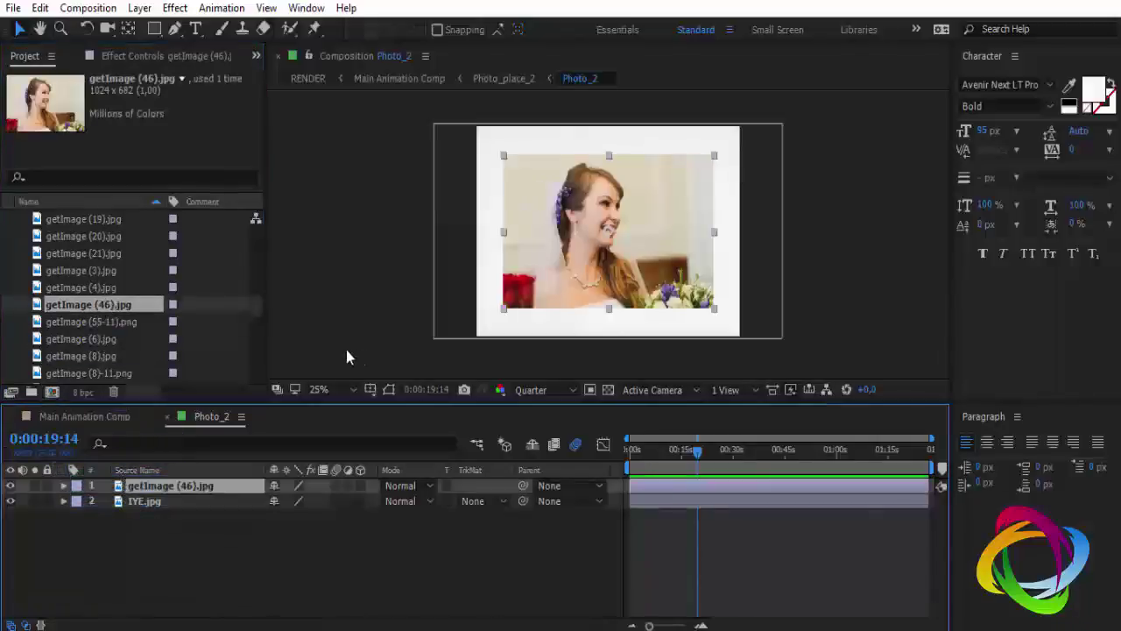
pyautogui.press('s')
pyautogui.moveTo(324, 501); pyautogui.dragTo(356, 499)
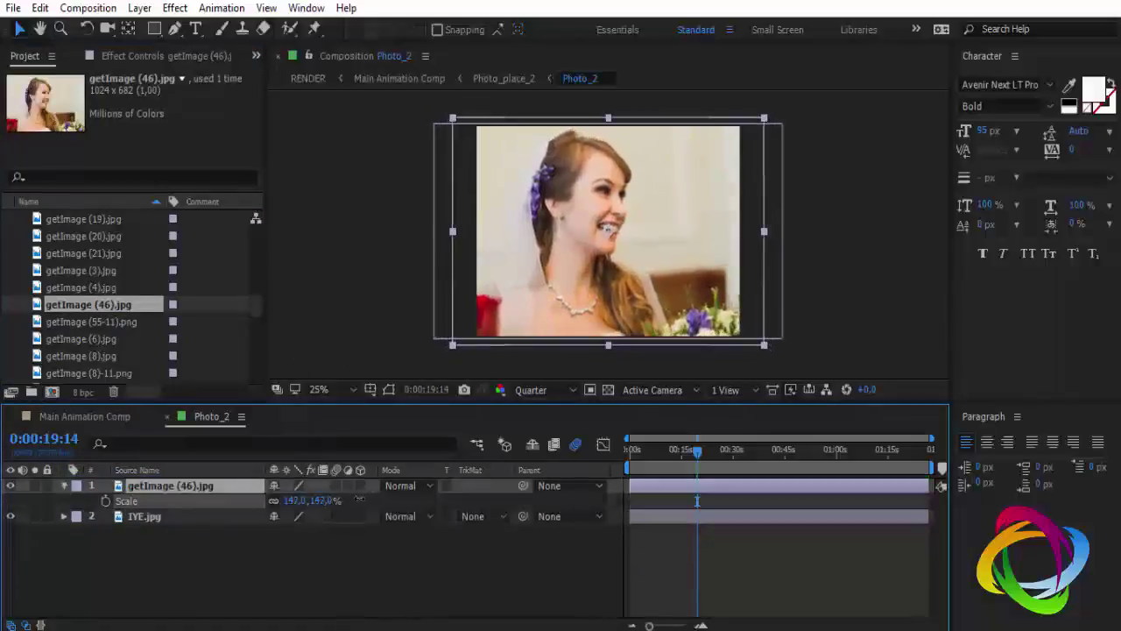
pyautogui.click(167, 417)
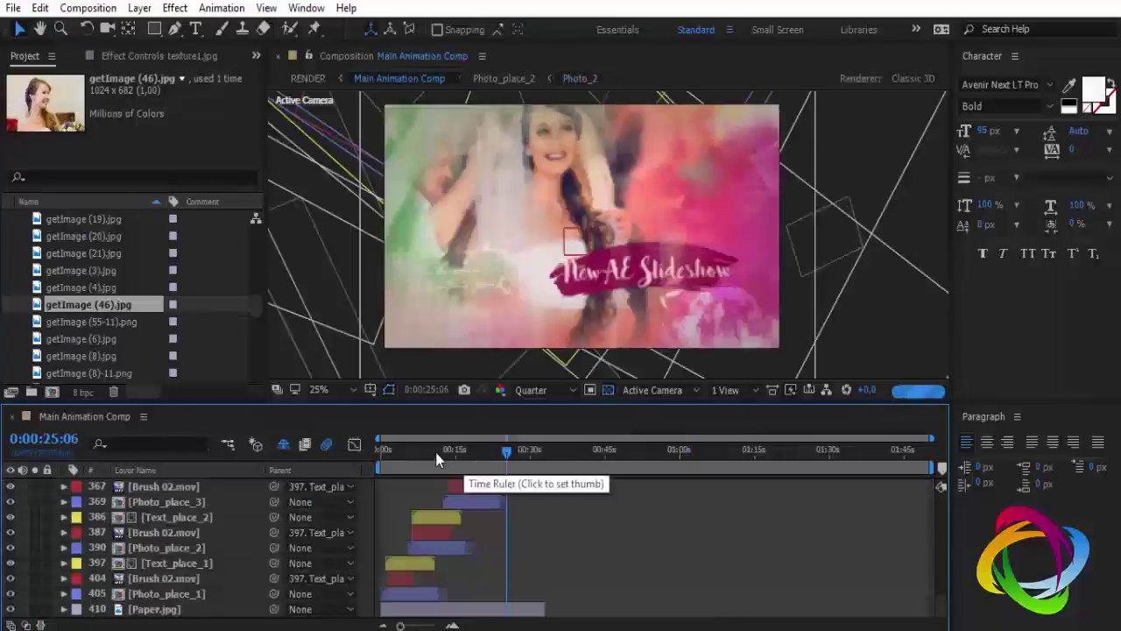
# Scrub the main animation to review slides at 0:00:09:02, 0:00:04:03, 0:00:17:12 and 0:00:21:03
pyautogui.moveTo(436, 459); pyautogui.dragTo(426, 451)
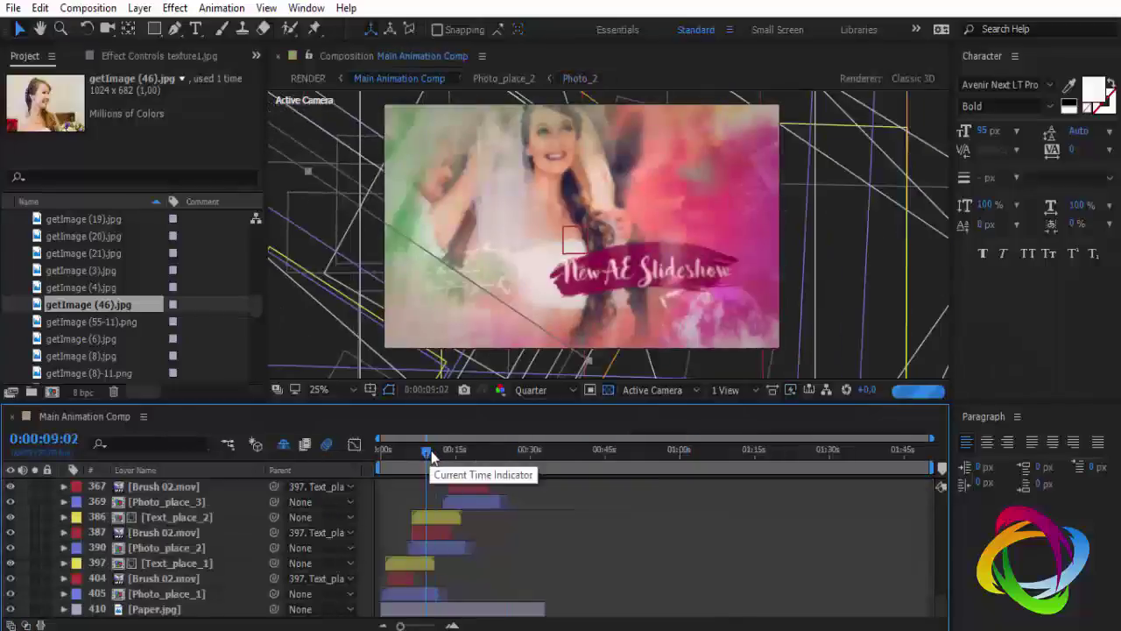
pyautogui.click(401, 457)
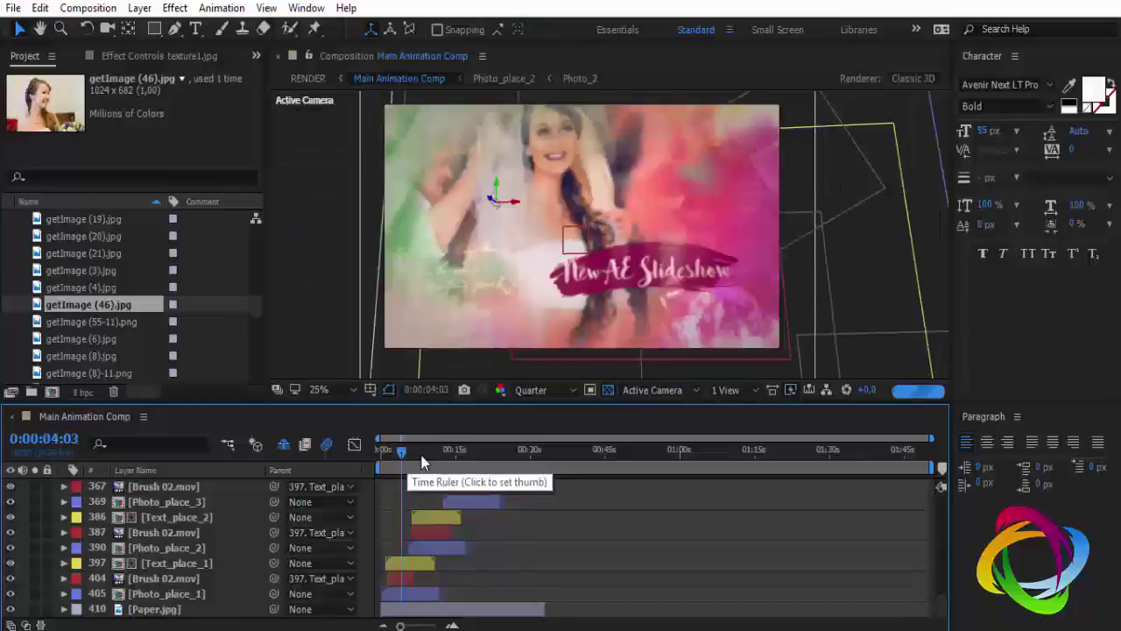
pyautogui.click(467, 450)
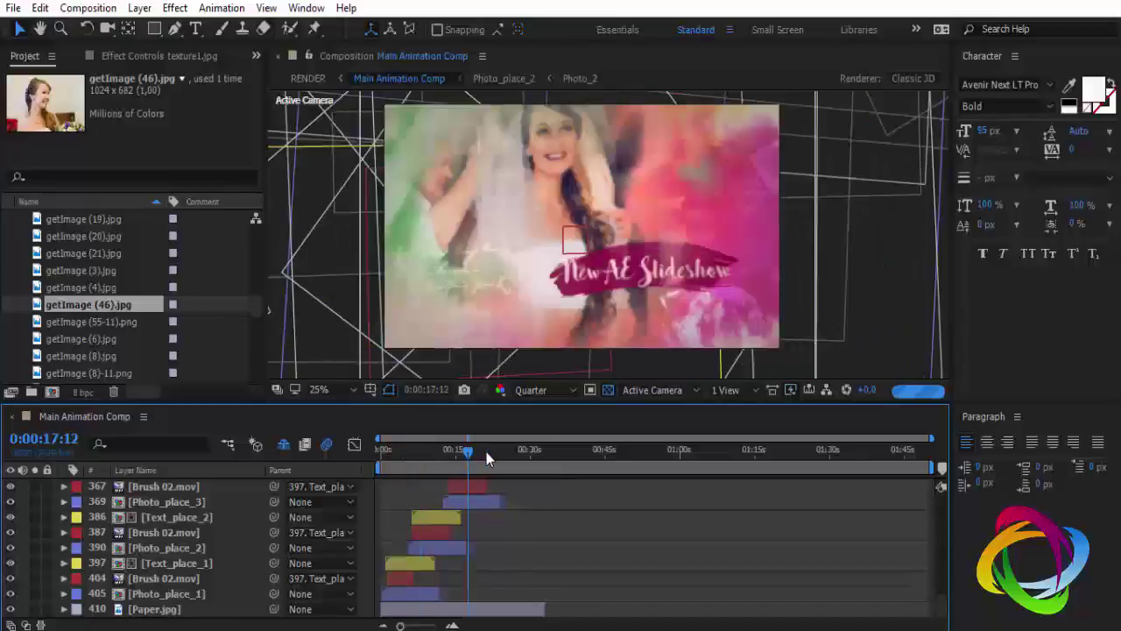
pyautogui.click(486, 452)
pyautogui.scroll(3, 514, 495)
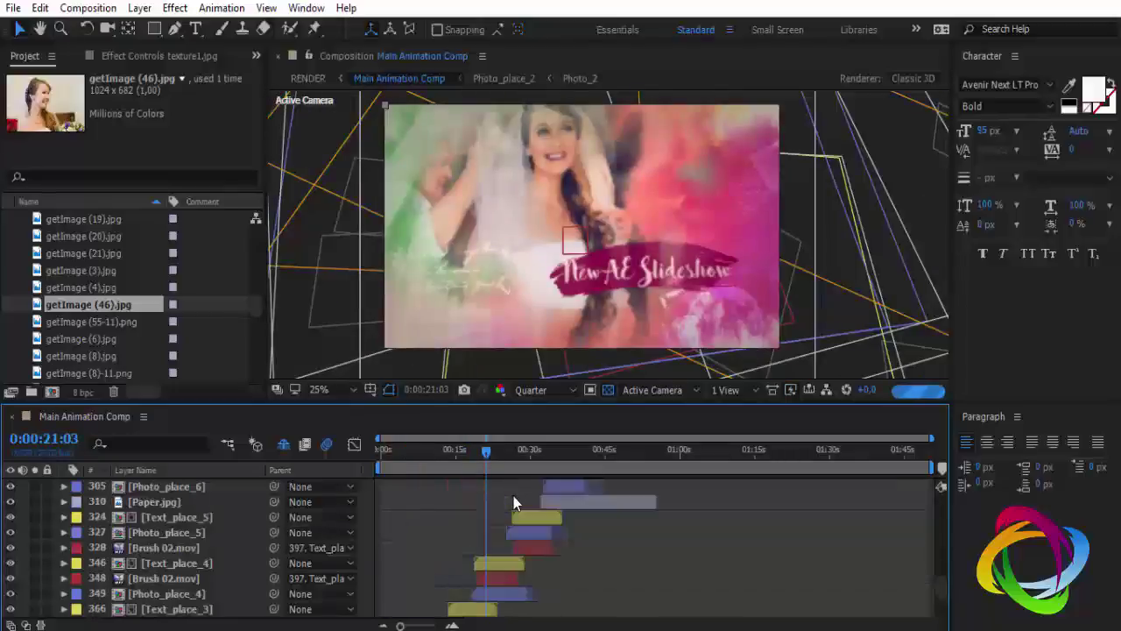
pyautogui.scroll(3, 513, 495)
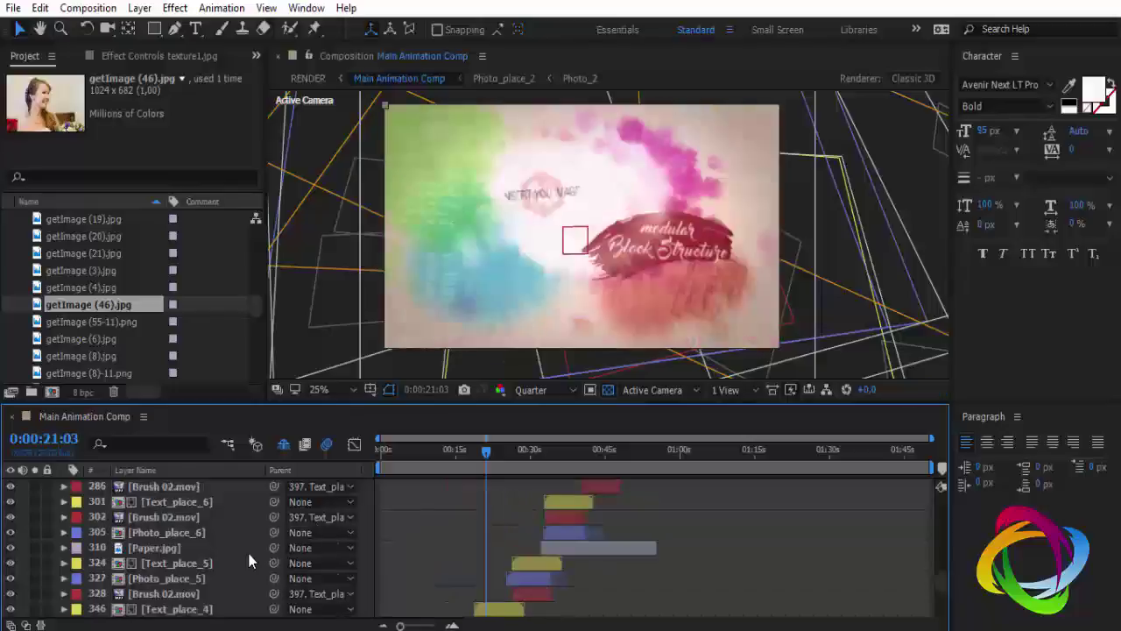
pyautogui.scroll(-3, 246, 552)
# Select the Photo_place_4, Text_place_2 and Photo_place_2 layers in turn
pyautogui.click(186, 549)
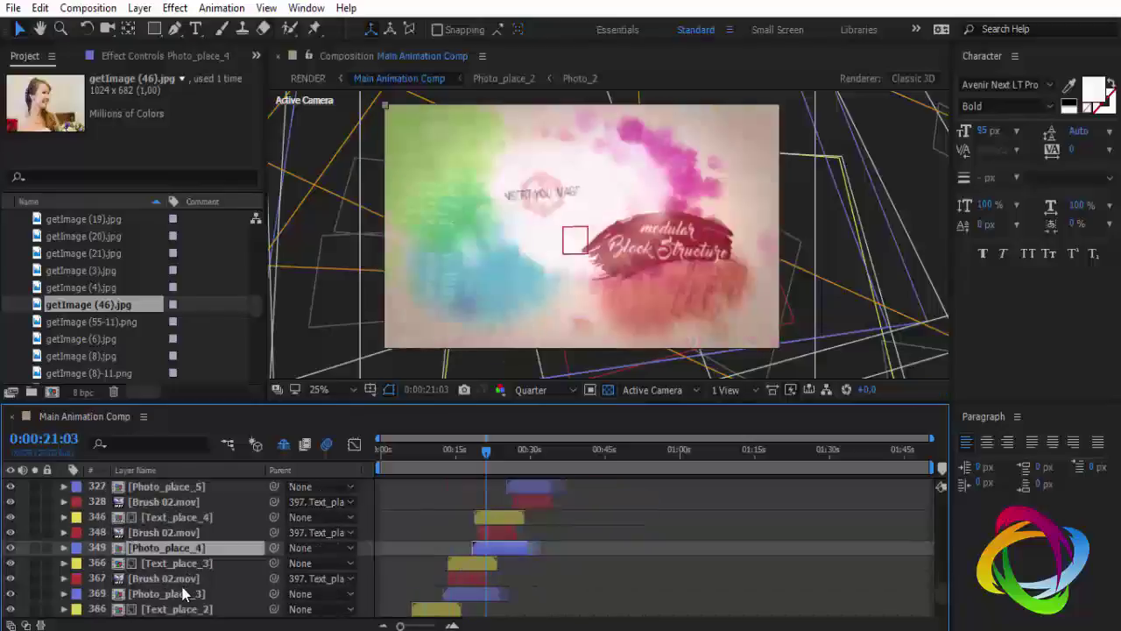
pyautogui.click(200, 610)
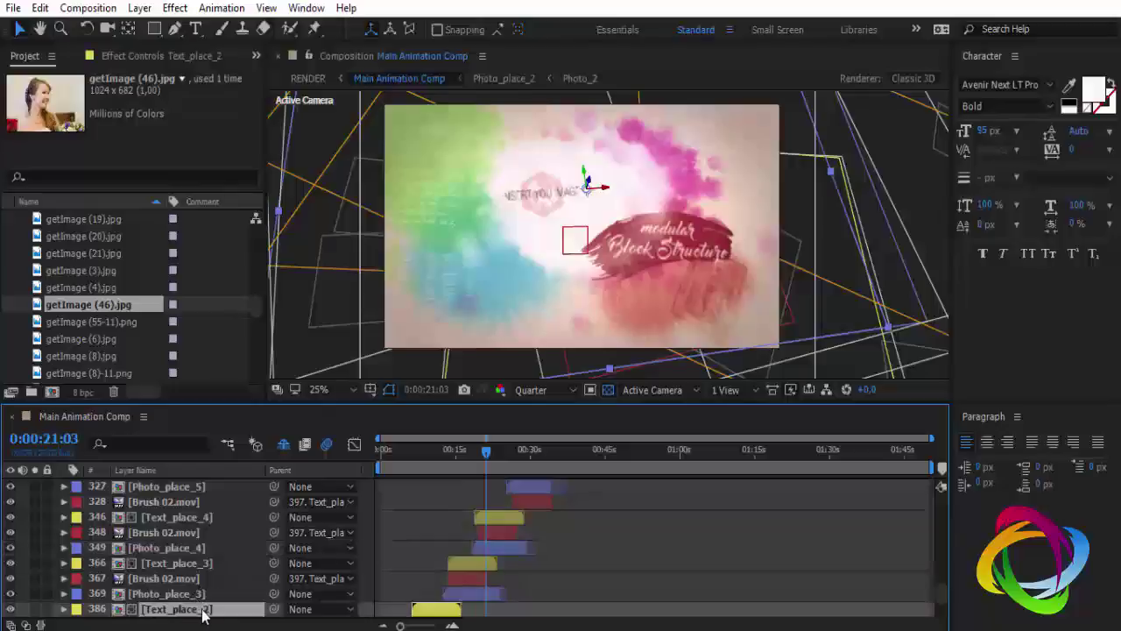
pyautogui.scroll(-2, 206, 575)
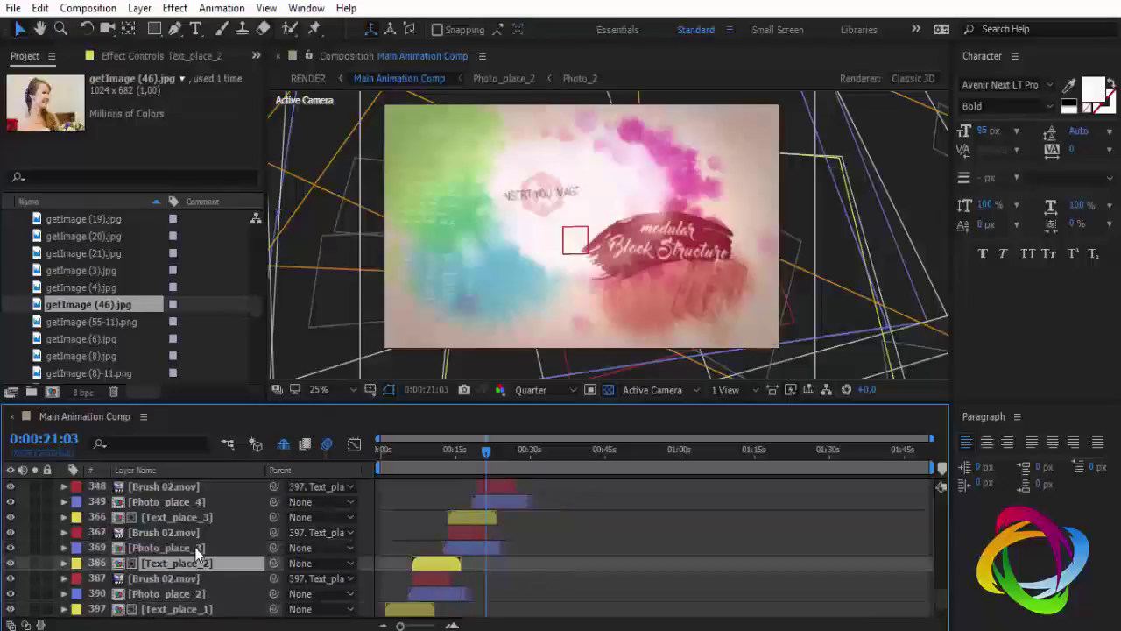
pyautogui.click(181, 503)
pyautogui.scroll(-2, 230, 547)
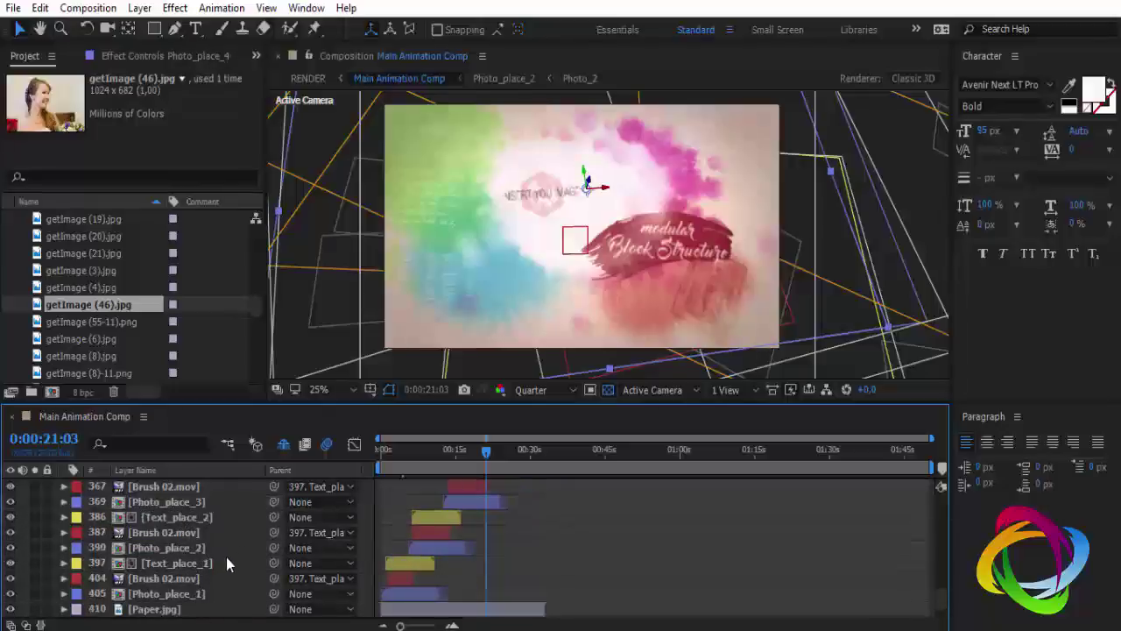
pyautogui.click(193, 552)
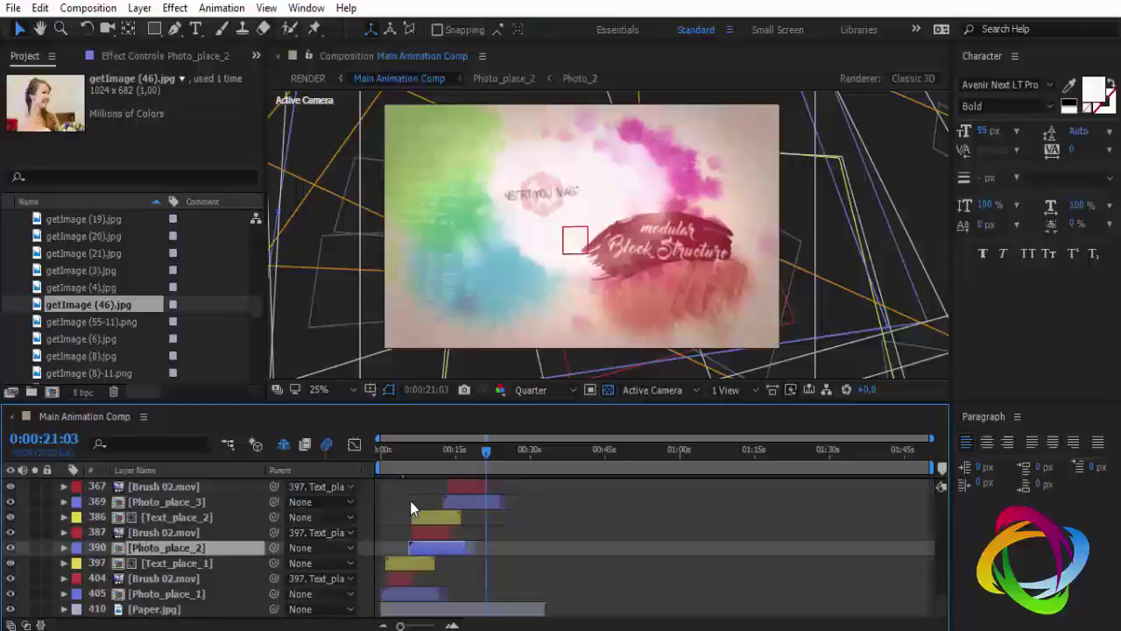
# Jump the main animation to 0:00:10:14 and select the Photo_16 project item
pyautogui.click(435, 467)
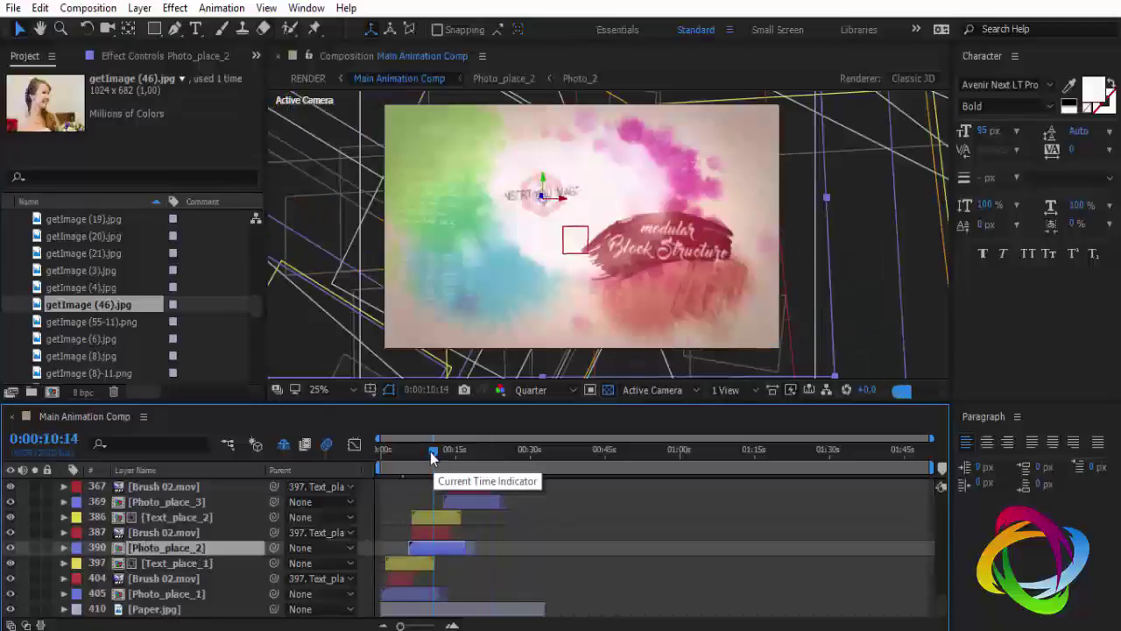
pyautogui.scroll(-5, 119, 313)
pyautogui.scroll(3, 124, 307)
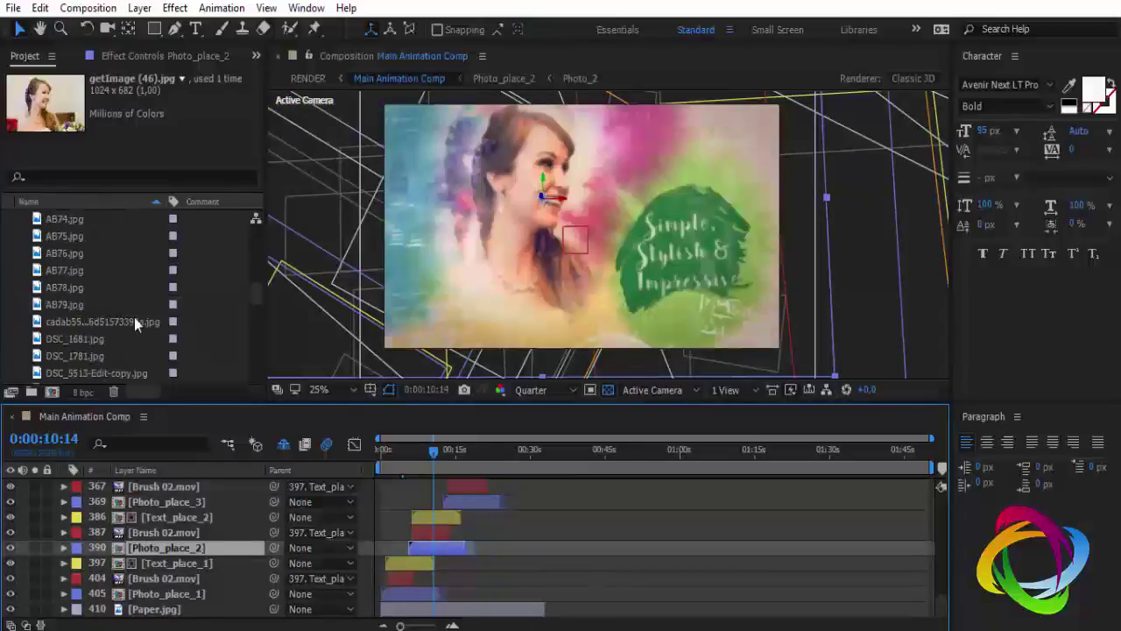
pyautogui.scroll(10, 93, 297)
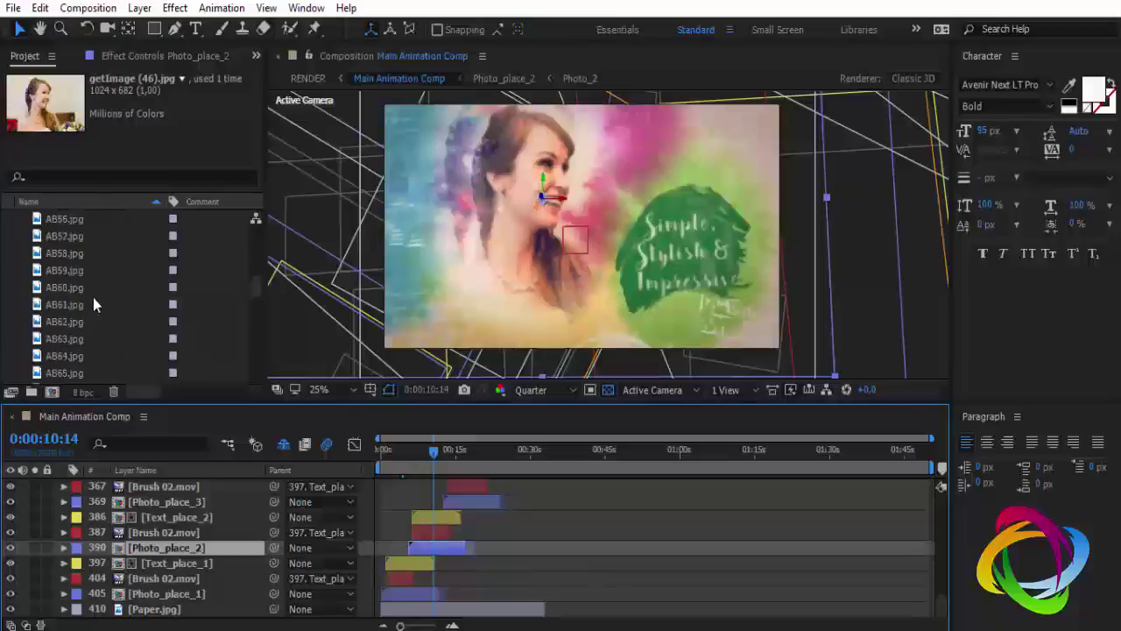
pyautogui.scroll(-5, 84, 297)
pyautogui.scroll(-3, 85, 298)
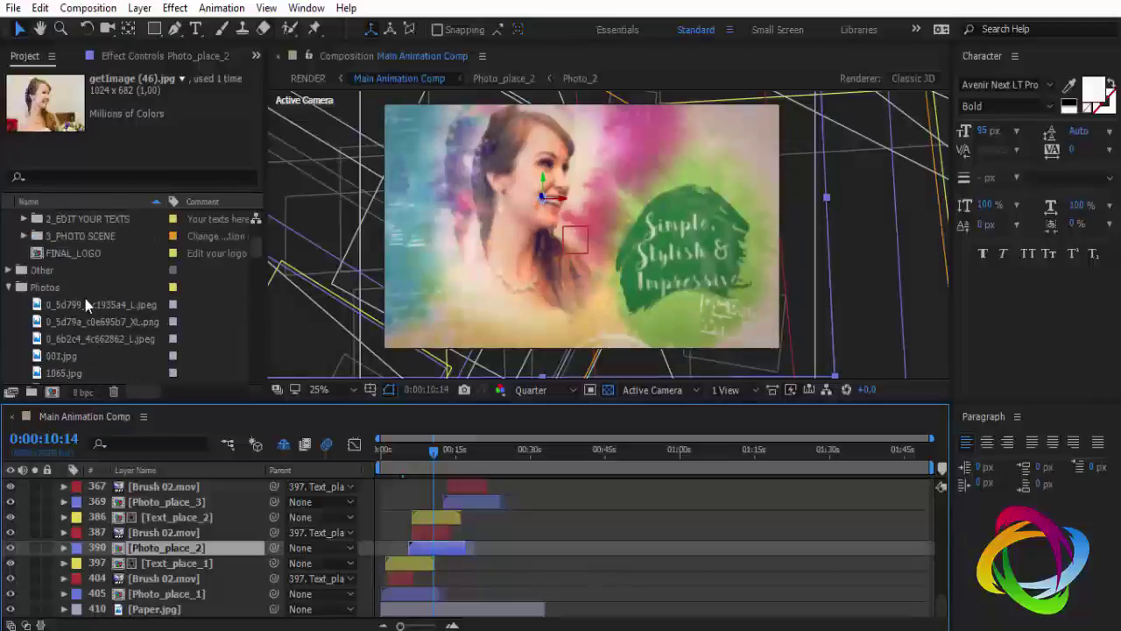
pyautogui.scroll(-3, 85, 298)
pyautogui.scroll(-1, 85, 298)
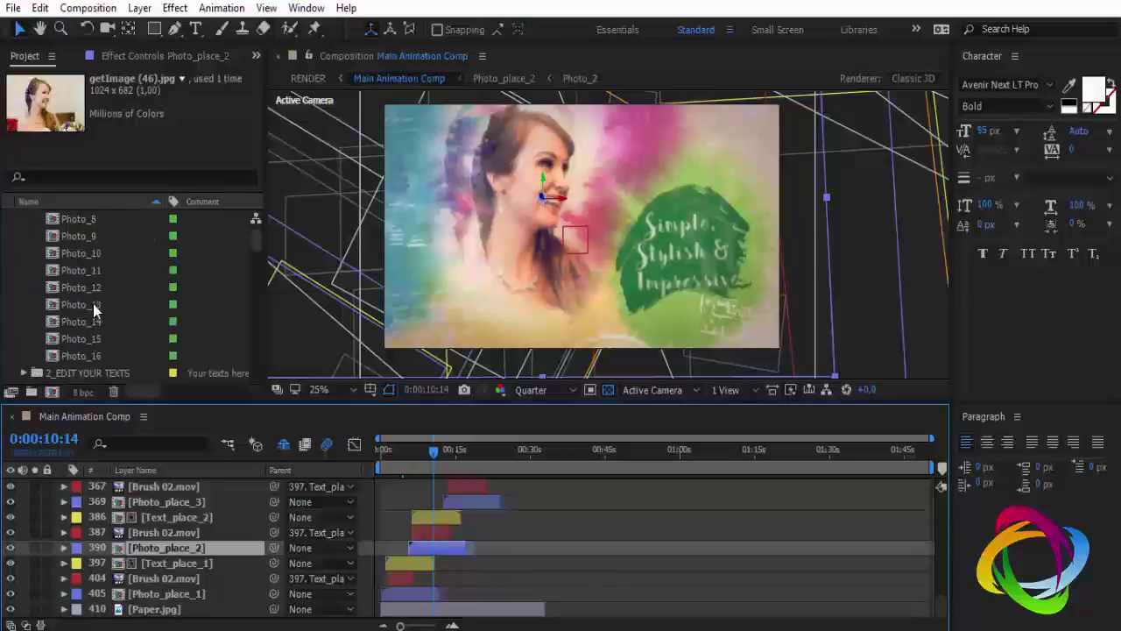
pyautogui.click(103, 351)
# Collapse 1_YOUR PHOTO HERE, expand 2_EDIT YOUR TEXTS, and open the Text_1 composition
pyautogui.scroll(3, 71, 263)
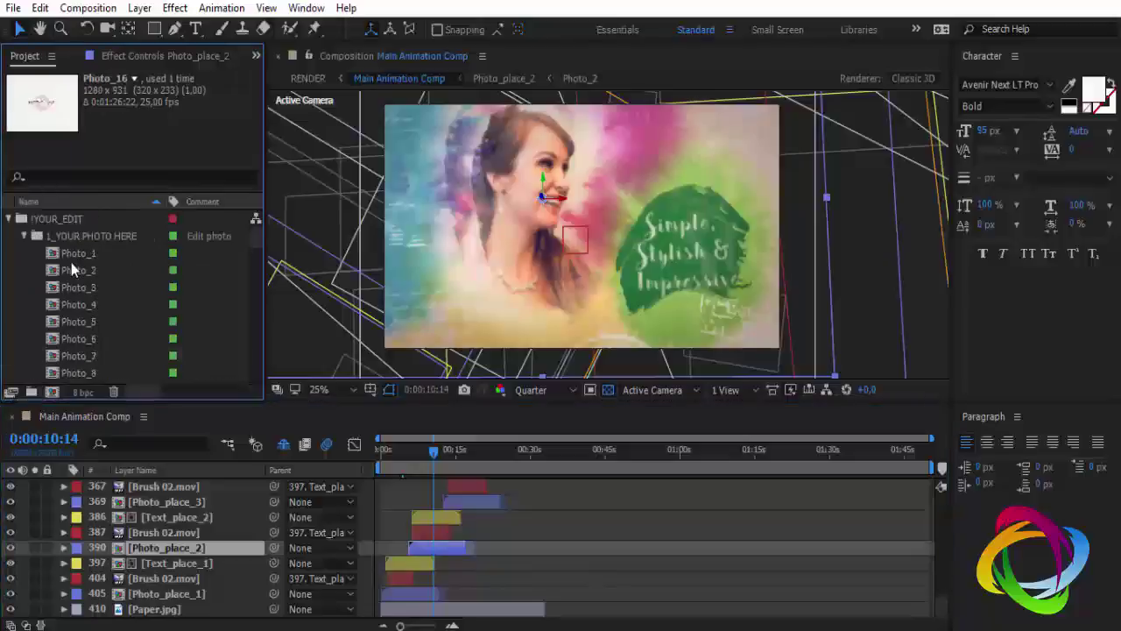
pyautogui.click(25, 239)
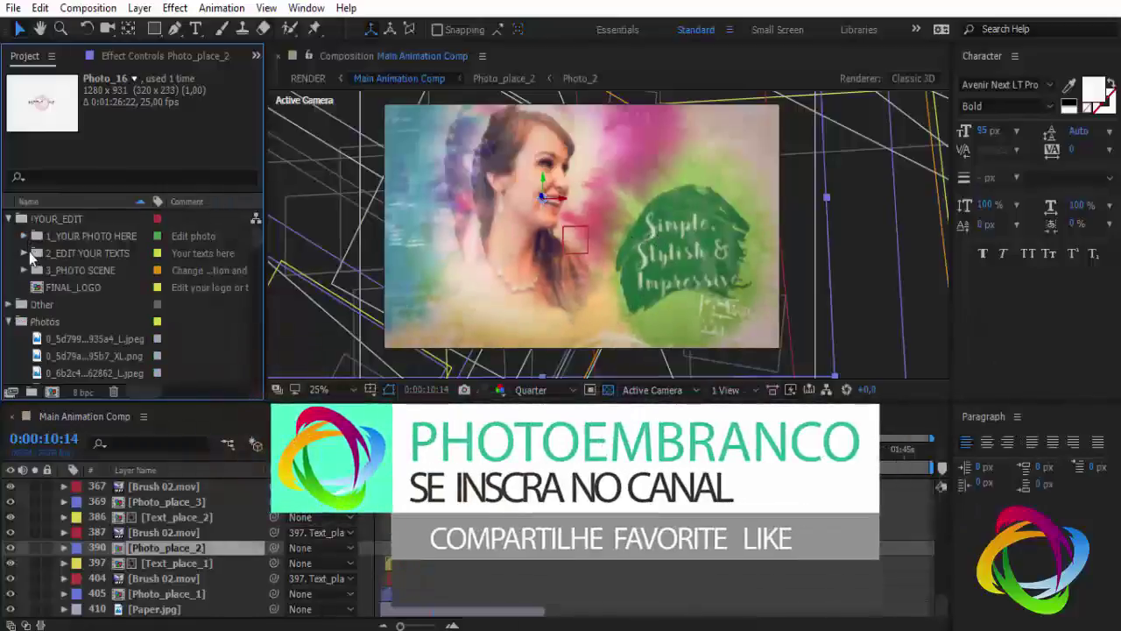
pyautogui.click(104, 254)
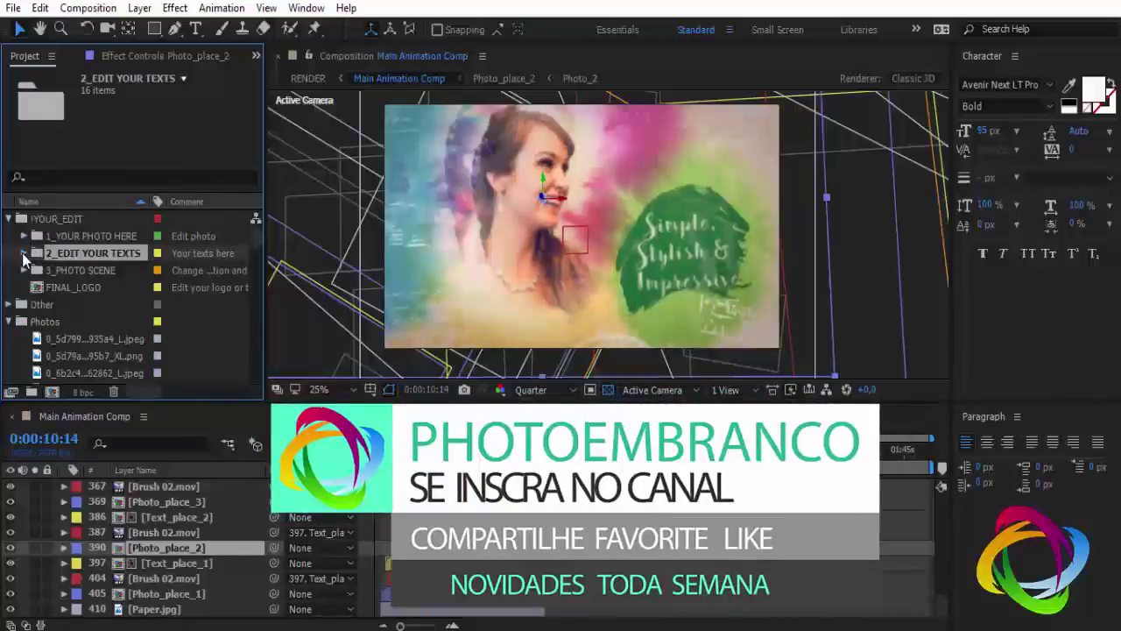
pyautogui.click(23, 253)
pyautogui.click(75, 236)
pyautogui.scroll(-5, 77, 262)
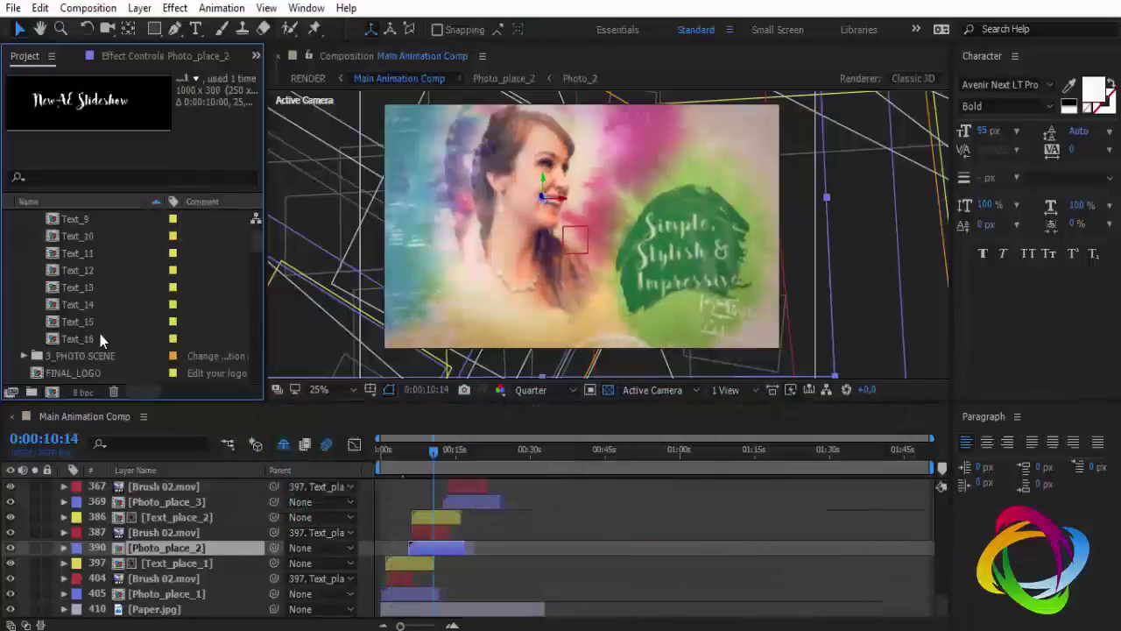
pyautogui.click(80, 341)
pyautogui.scroll(6, 77, 282)
pyautogui.doubleClick(76, 270)
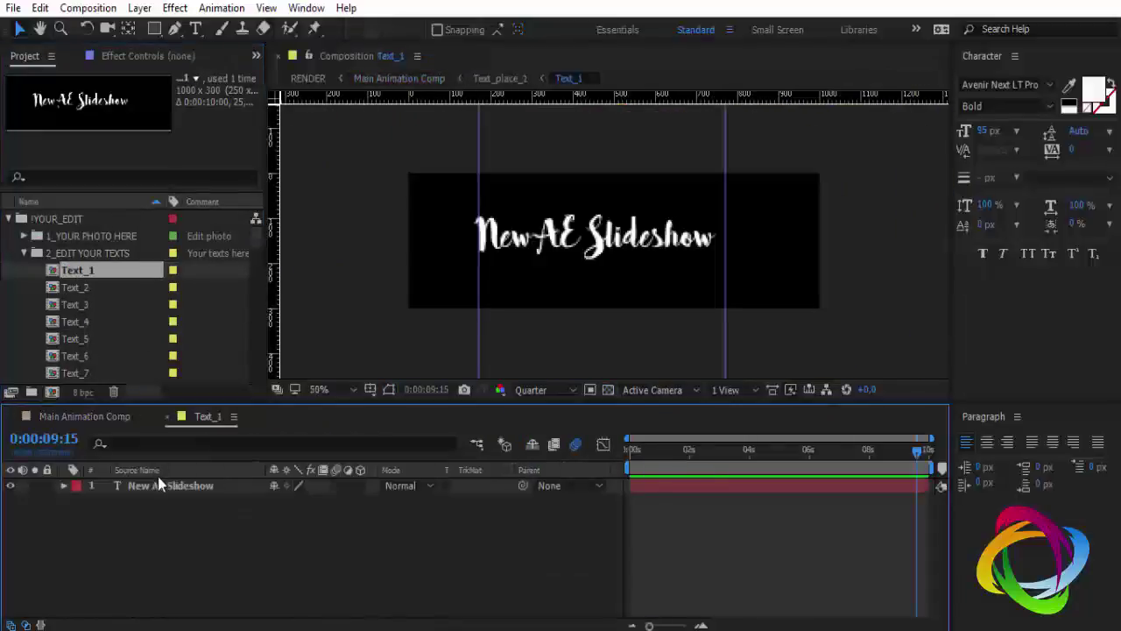
# Retitle 'NewAE Slideshow' to 'Photoembranco', then preview it at 0:00:03:12 and return to 0:00:10:14
pyautogui.doubleClick(158, 483)
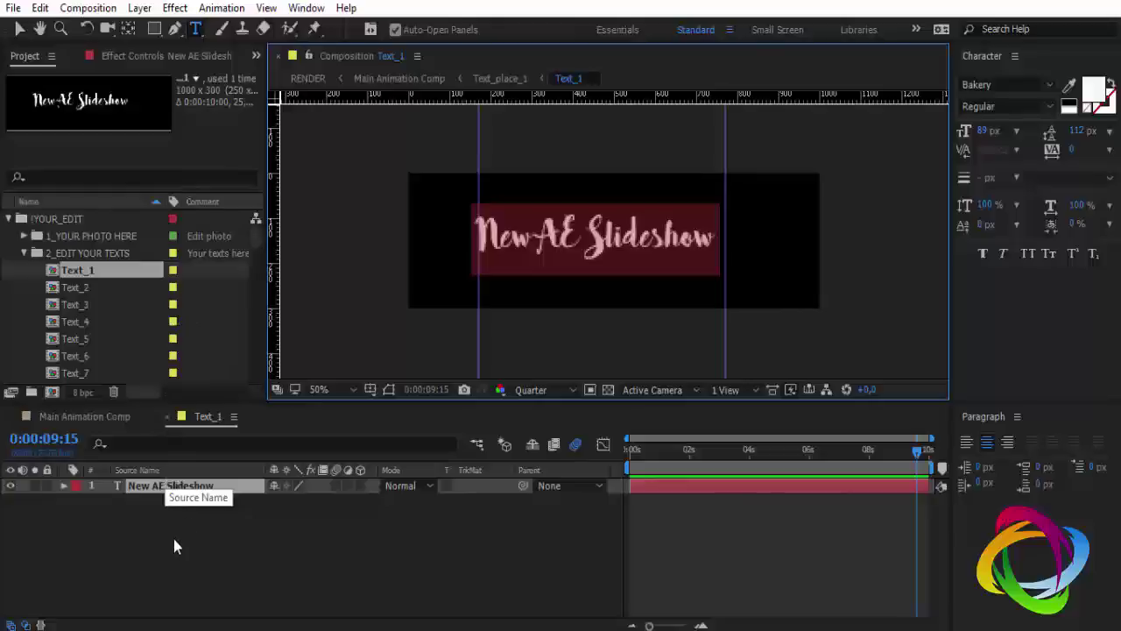
pyautogui.press('Escape')
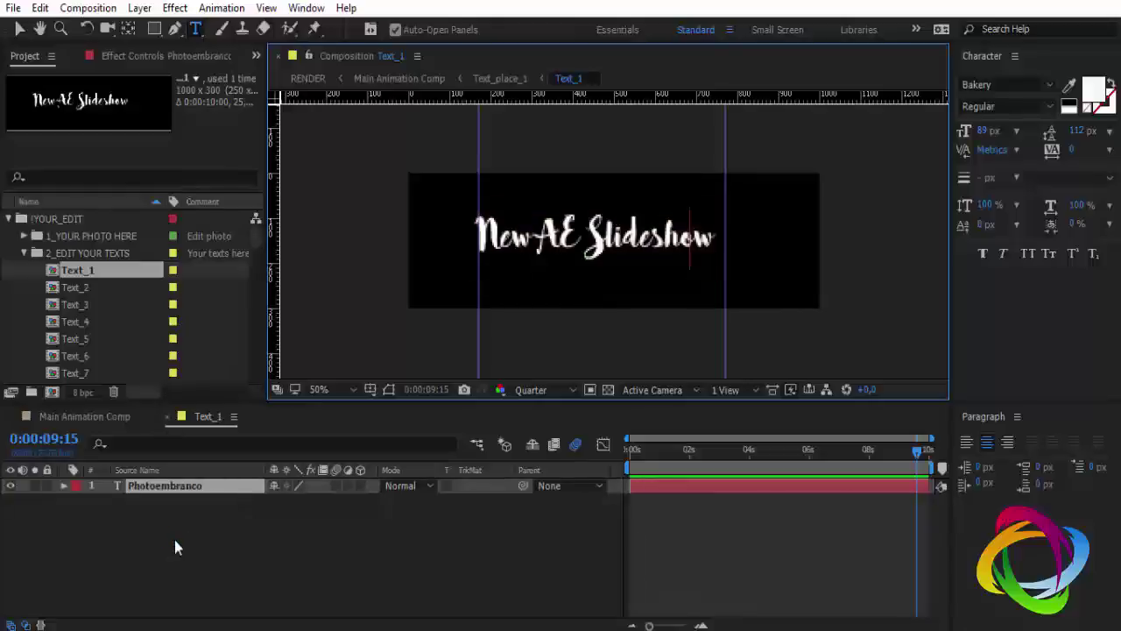
pyautogui.click(166, 417)
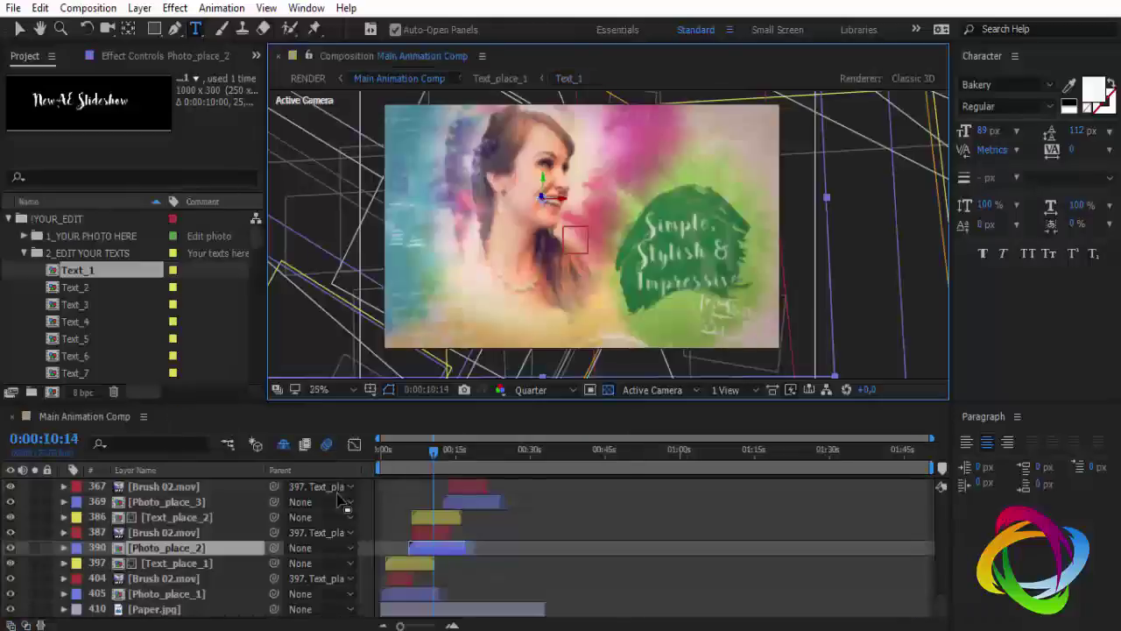
pyautogui.click(398, 460)
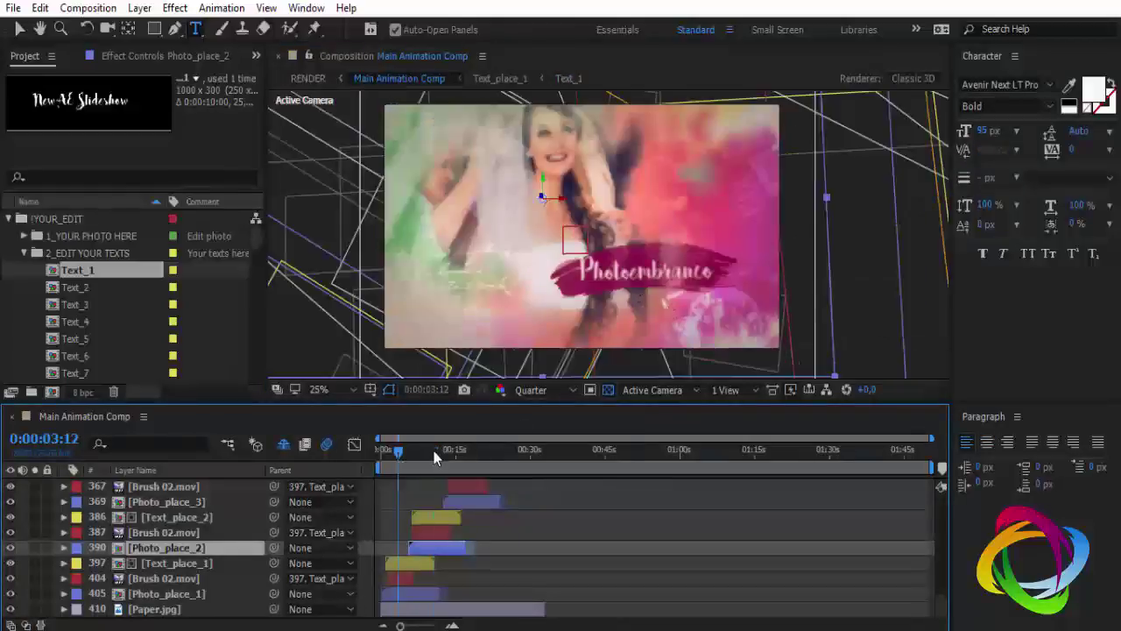
pyautogui.click(432, 452)
pyautogui.click(80, 290)
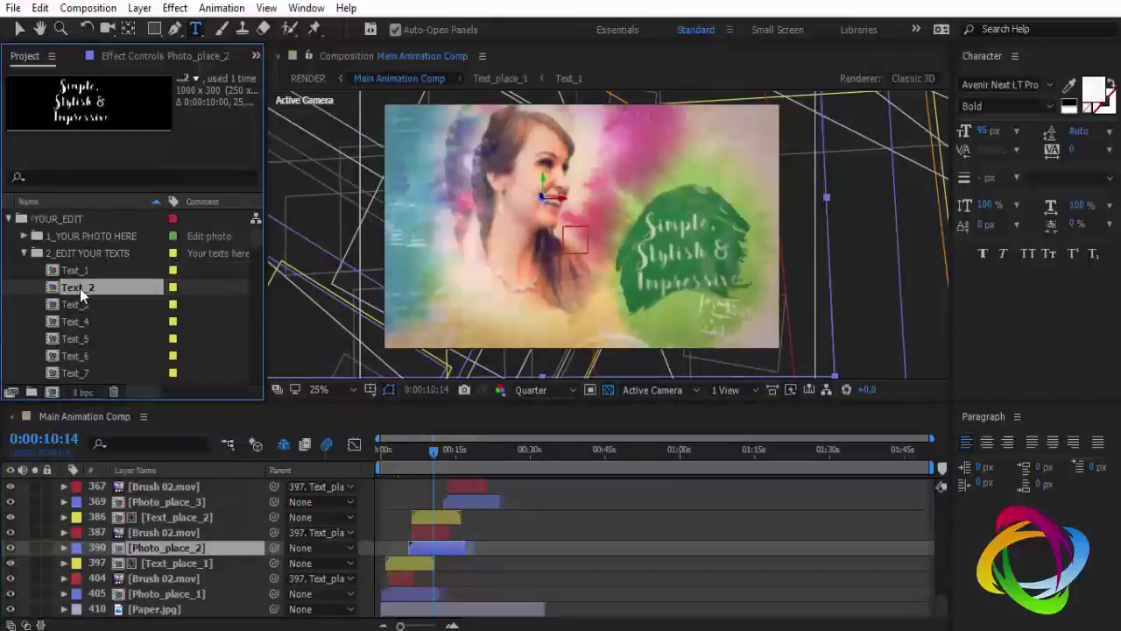
# Open Text_2 at 0:00:02:23 and briefly show, then re-hide, the New after effects Template layer
pyautogui.doubleClick(81, 290)
pyautogui.click(717, 456)
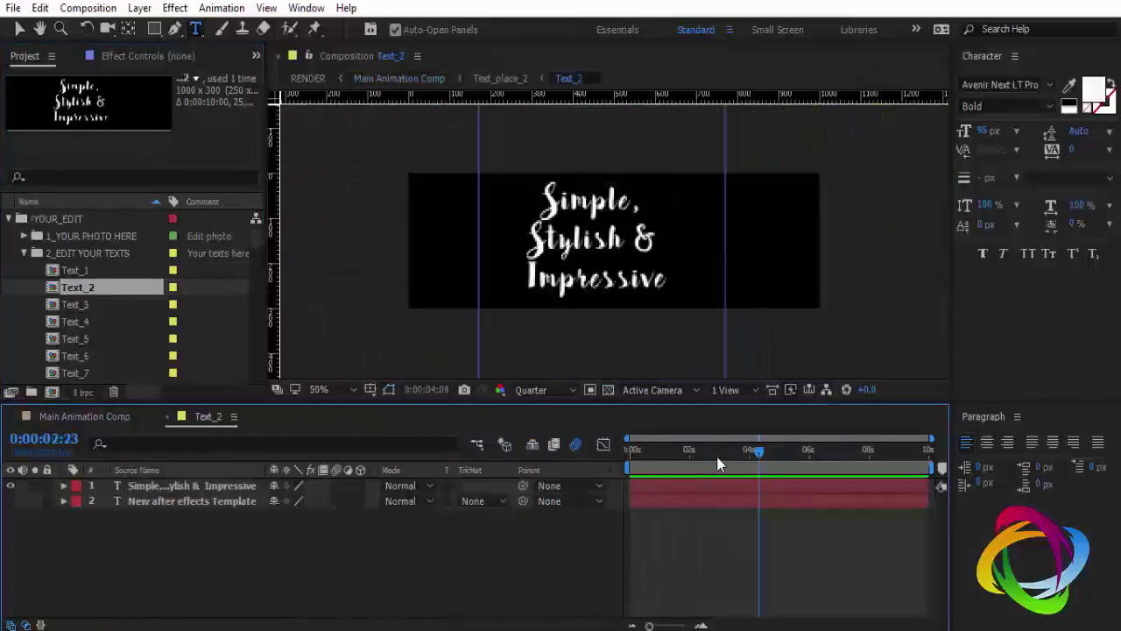
pyautogui.doubleClick(195, 487)
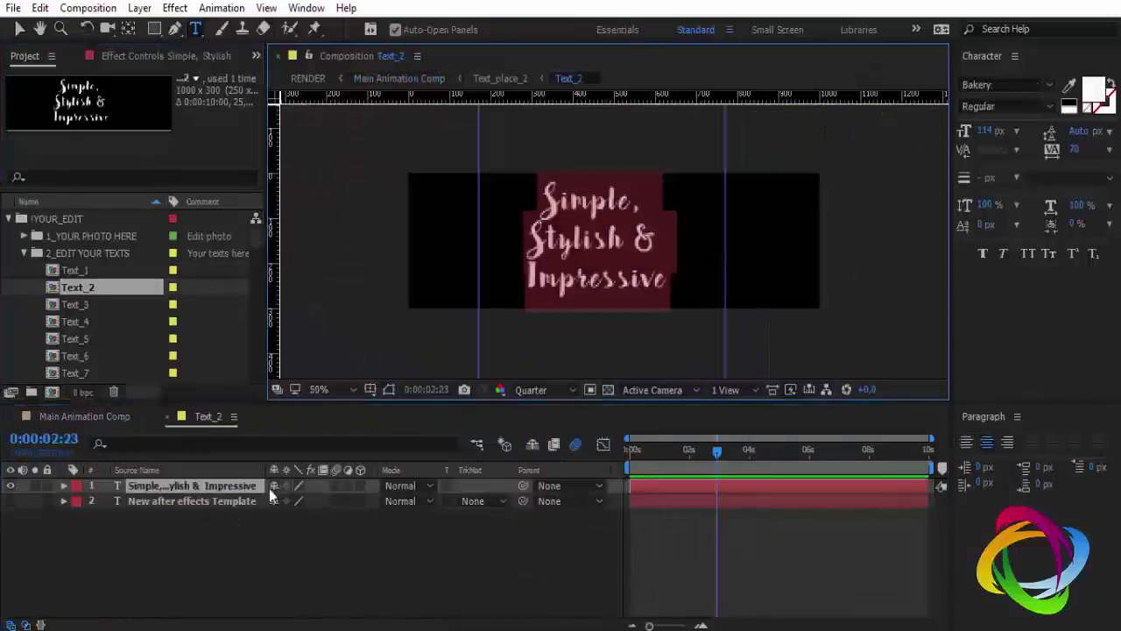
pyautogui.click(187, 506)
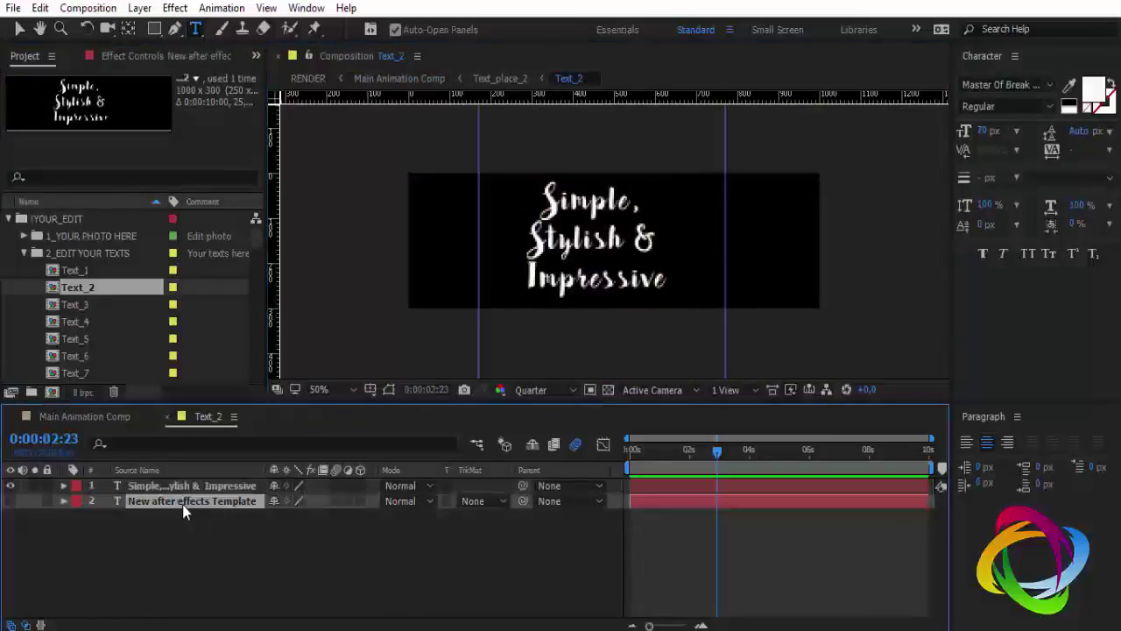
pyautogui.click(12, 503)
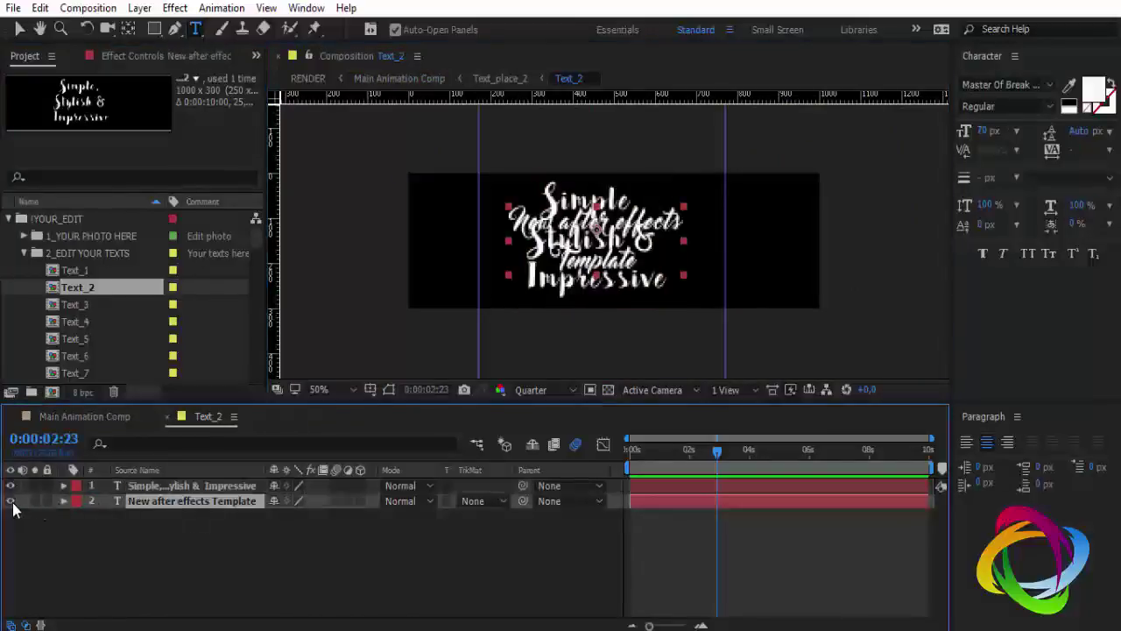
pyautogui.click(12, 503)
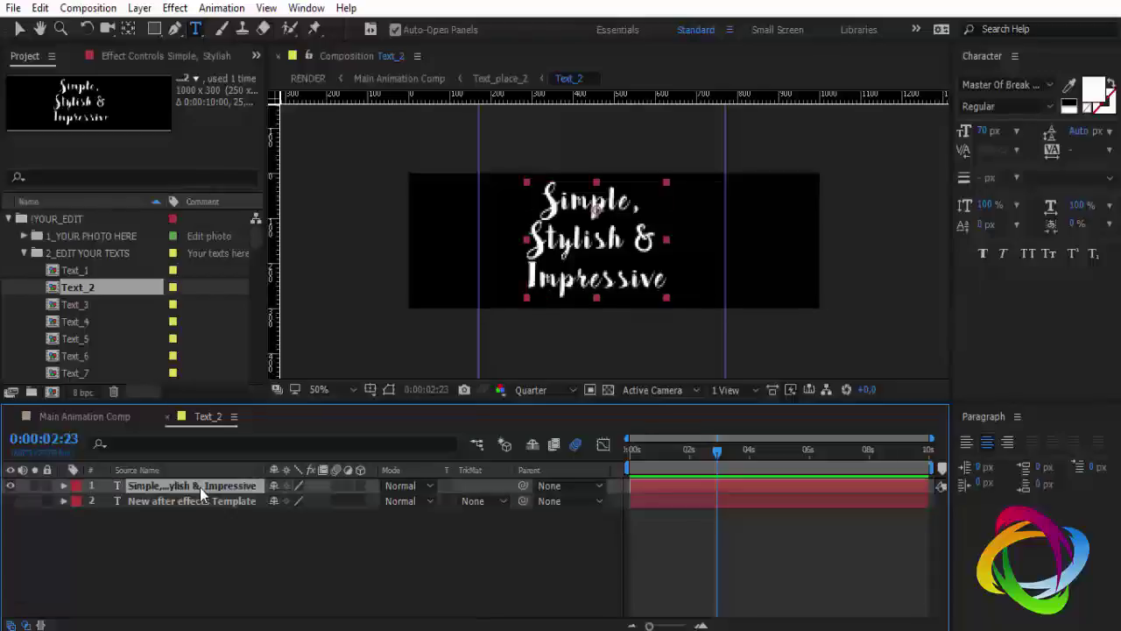
# Replace 'Simple,' with 'HRD' in the title and return to the main animation
pyautogui.doubleClick(203, 487)
pyautogui.moveTo(538, 194); pyautogui.dragTo(652, 196)
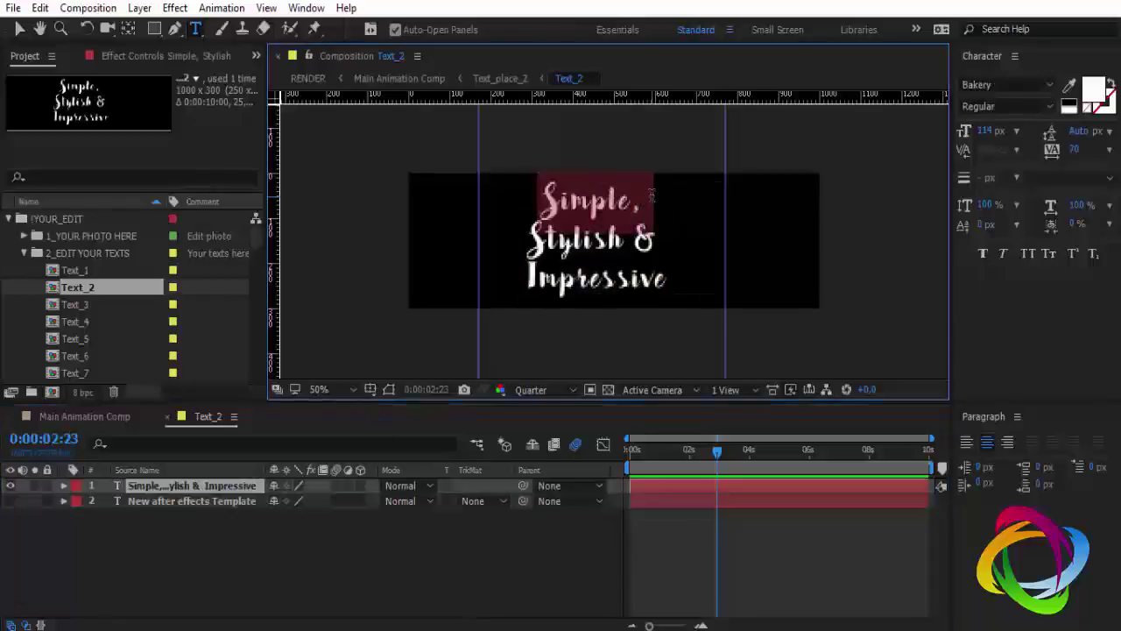
pyautogui.write('HRD')
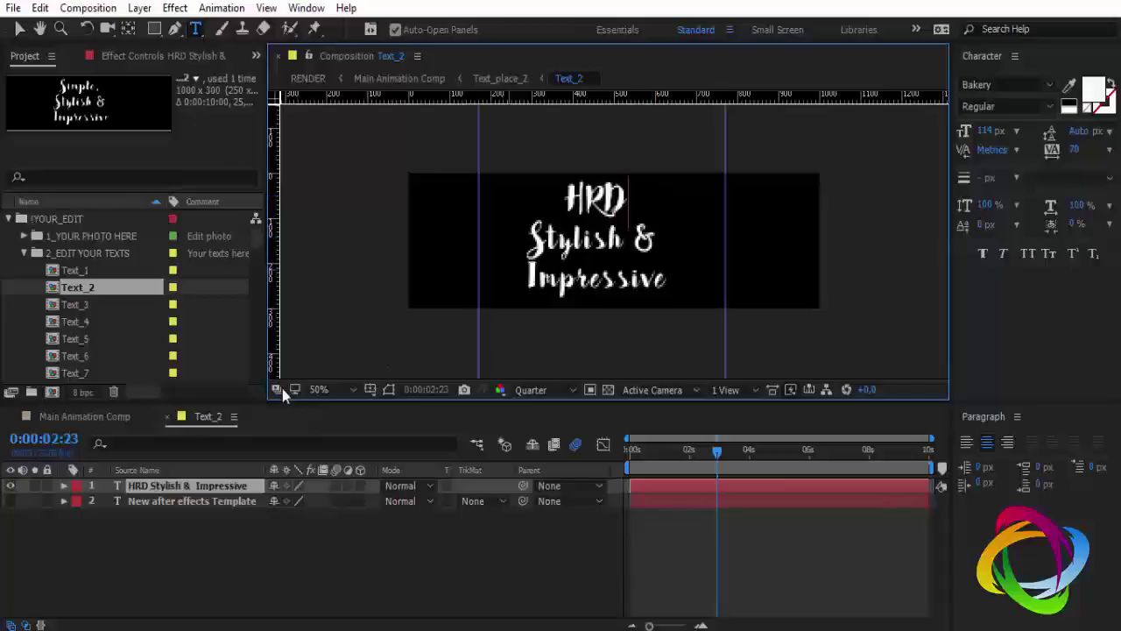
pyautogui.click(168, 416)
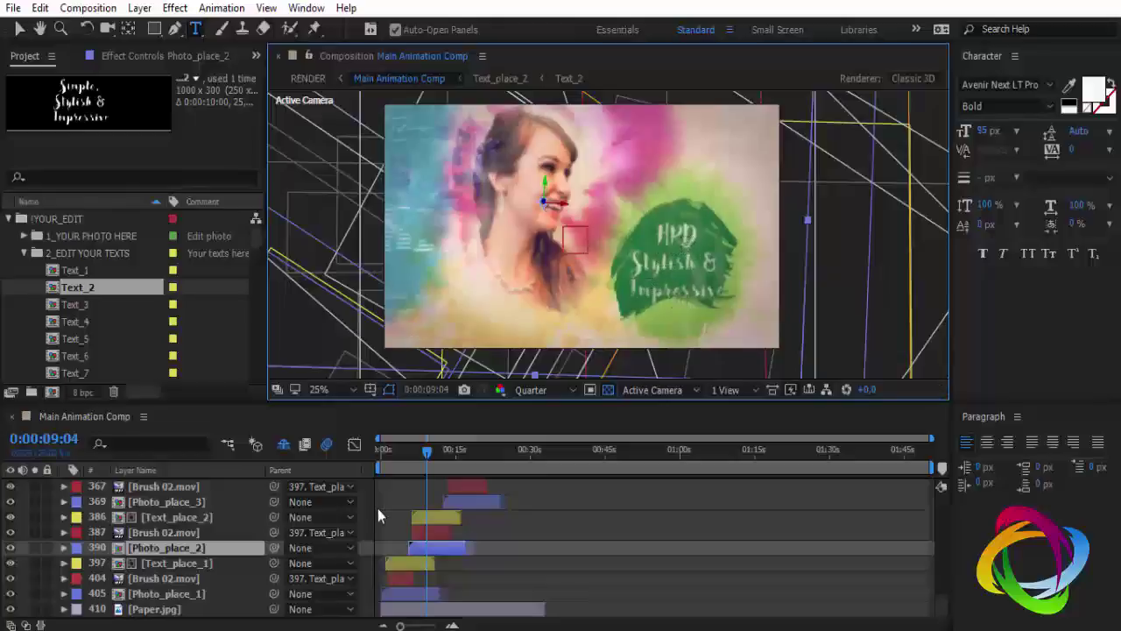
# Collapse the 2_EDIT YOUR TEXTS and Photos folders and select the RENDER composition
pyautogui.click(25, 252)
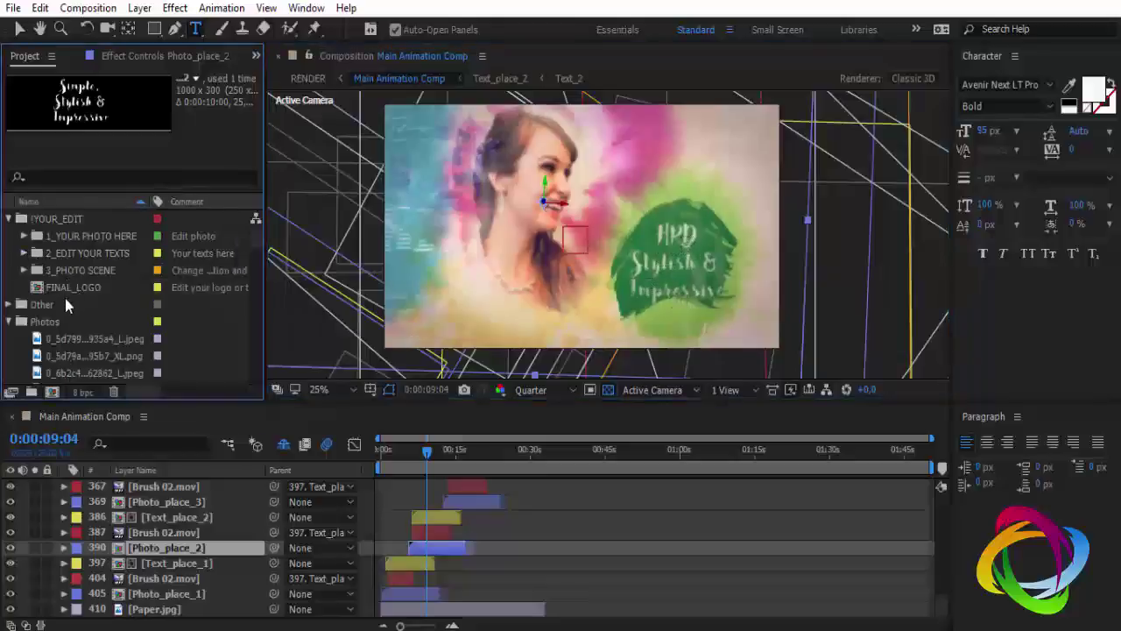
pyautogui.click(8, 322)
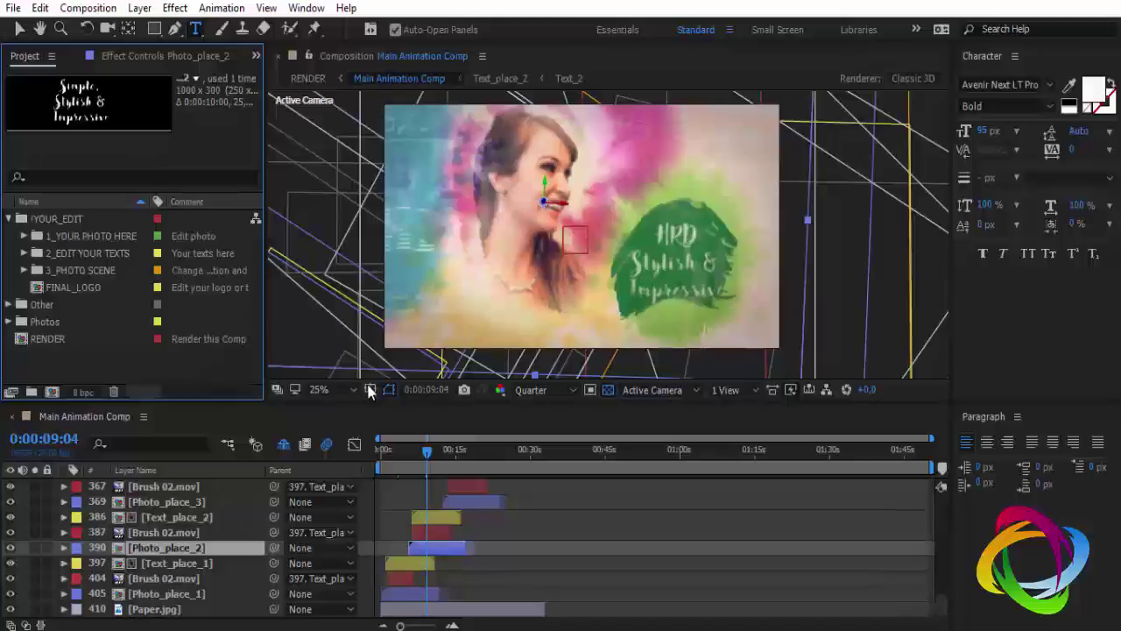
pyautogui.press('v')
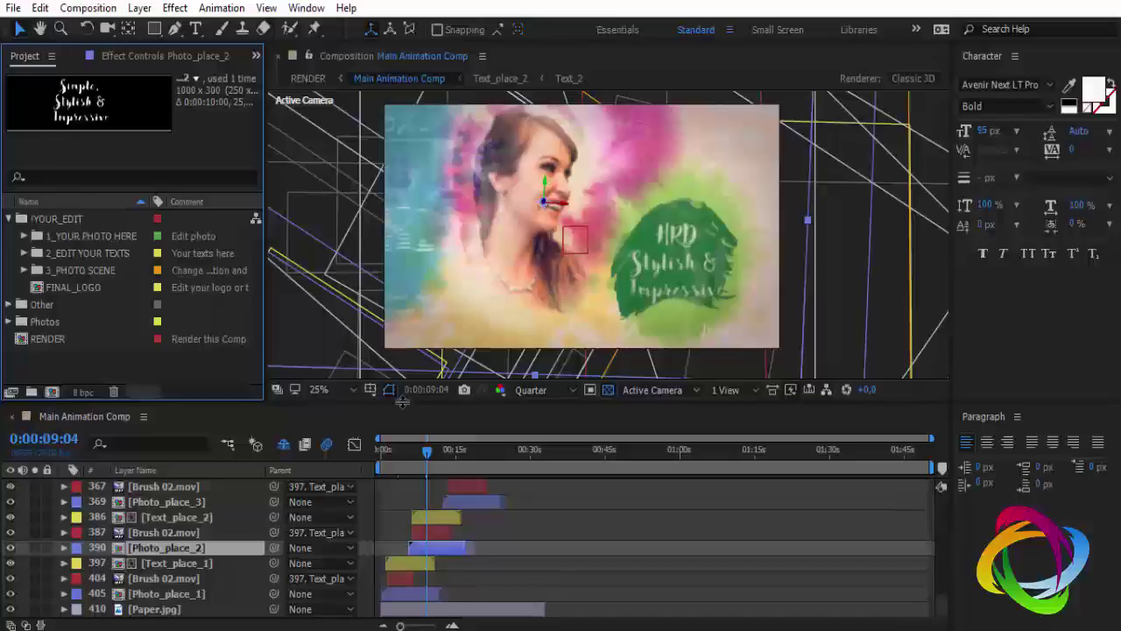
pyautogui.click(75, 368)
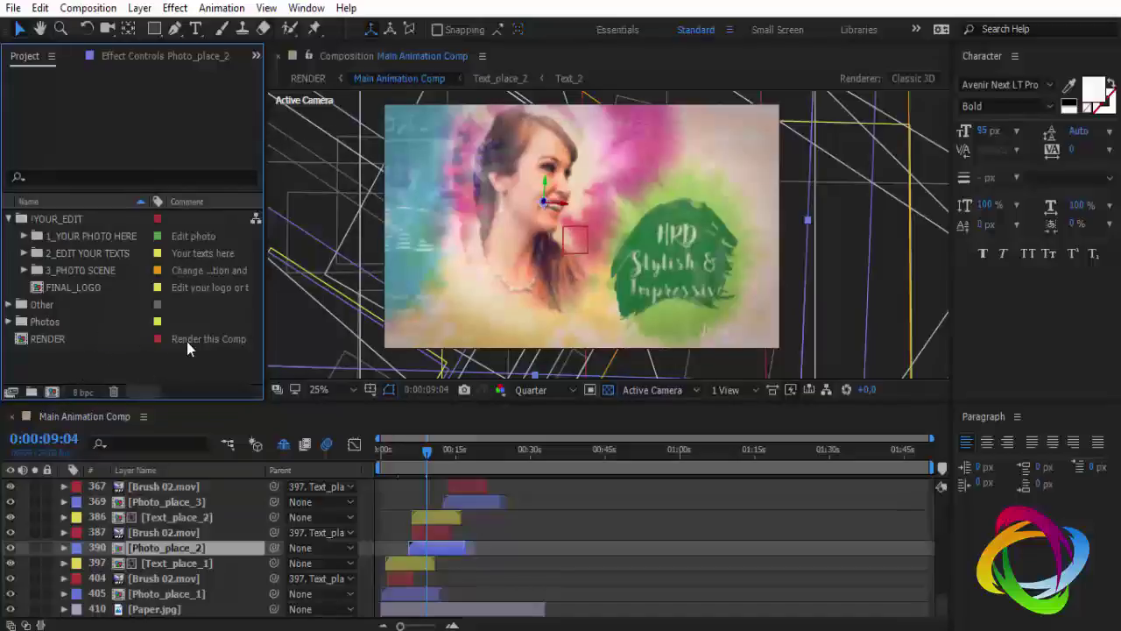
pyautogui.click(56, 346)
pyautogui.press('Return')
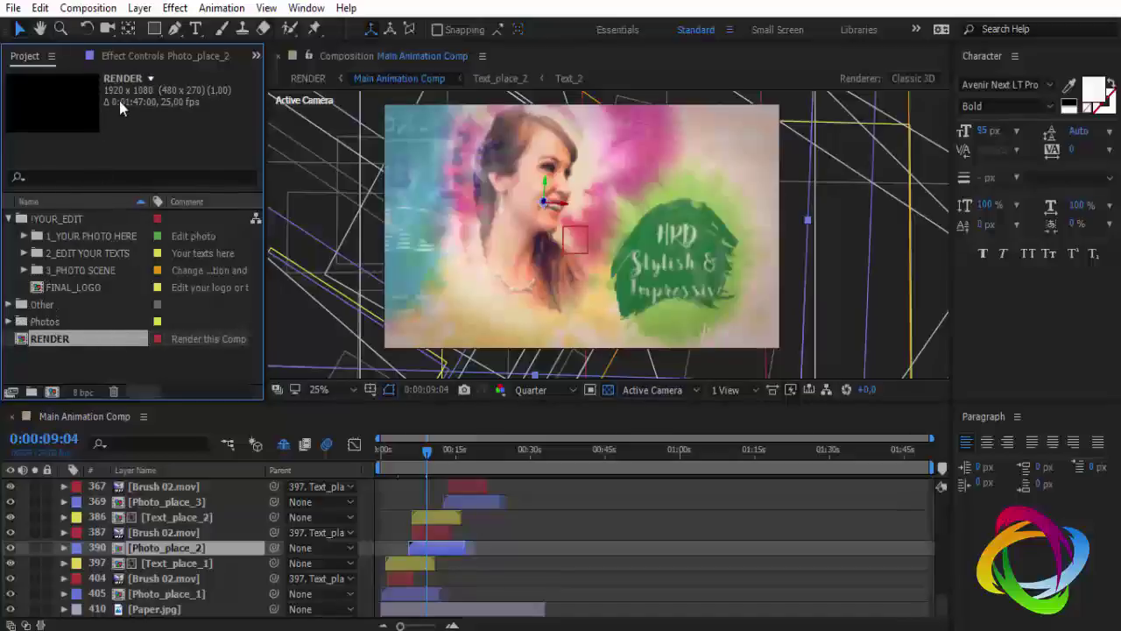
# Expand the Other and Pre_comps folders and select Main Animation Comp from the Composition menu
pyautogui.click(8, 304)
pyautogui.scroll(-2, 114, 320)
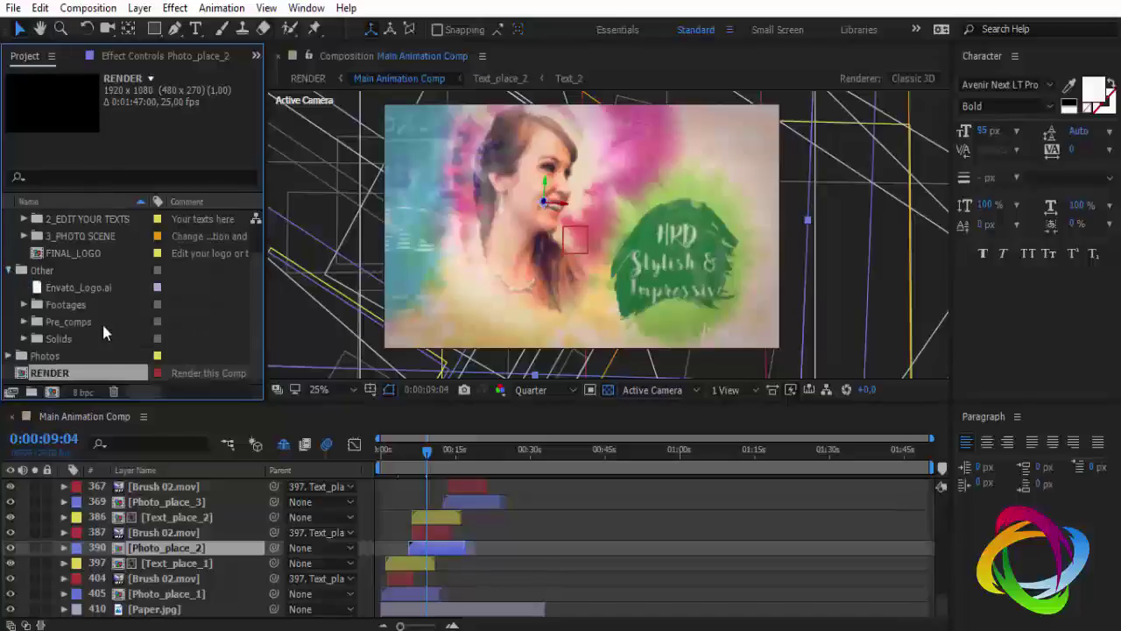
pyautogui.click(24, 324)
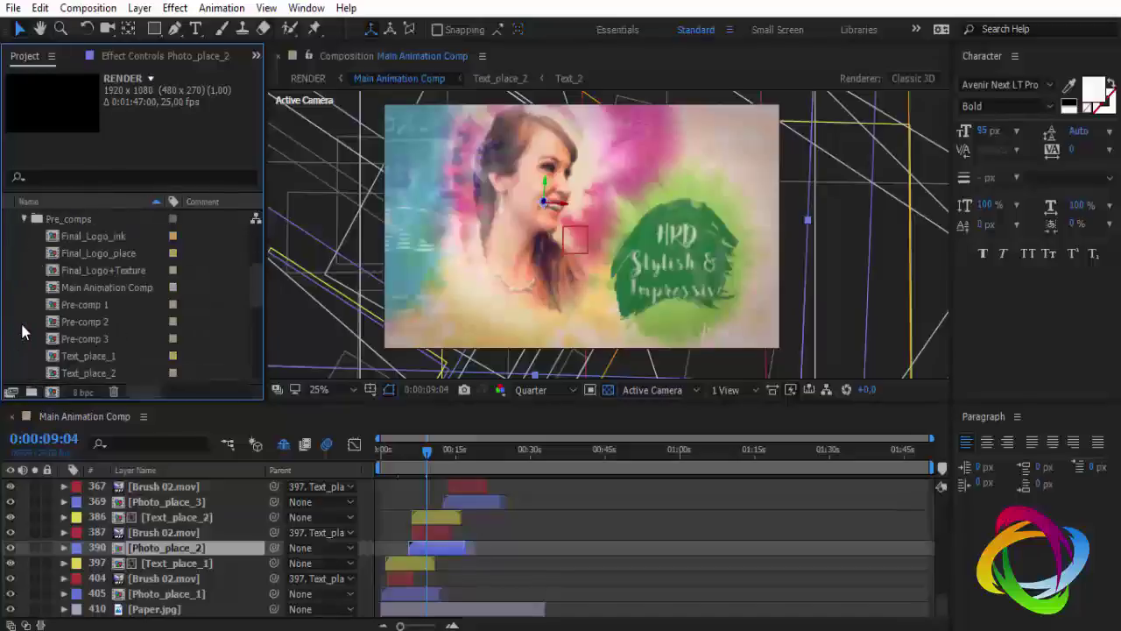
pyautogui.click(118, 287)
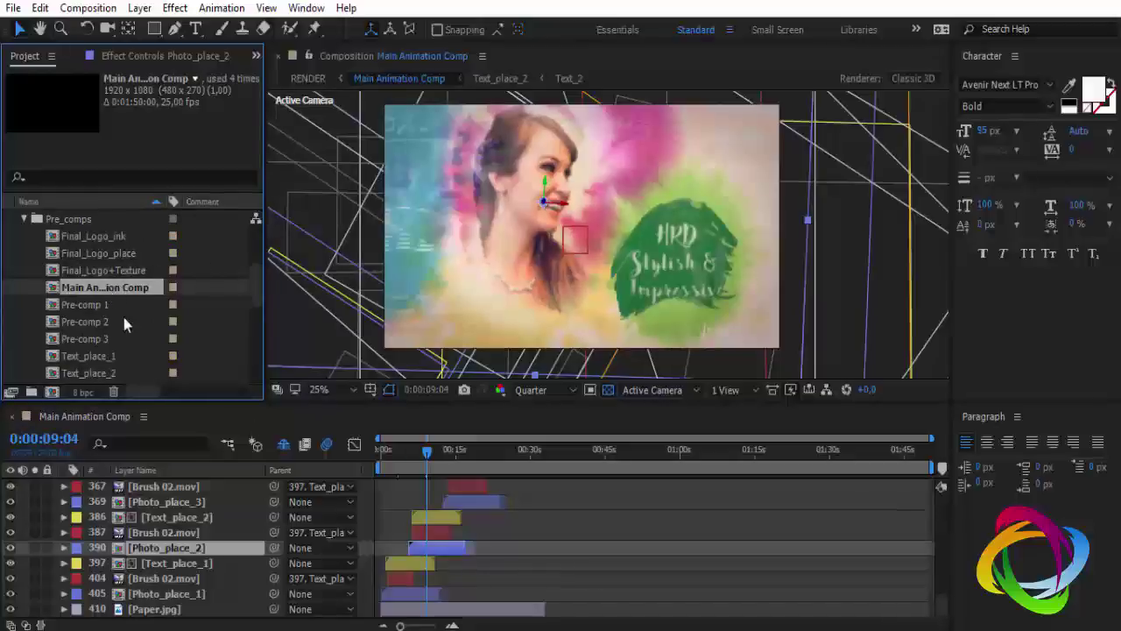
pyautogui.click(98, 9)
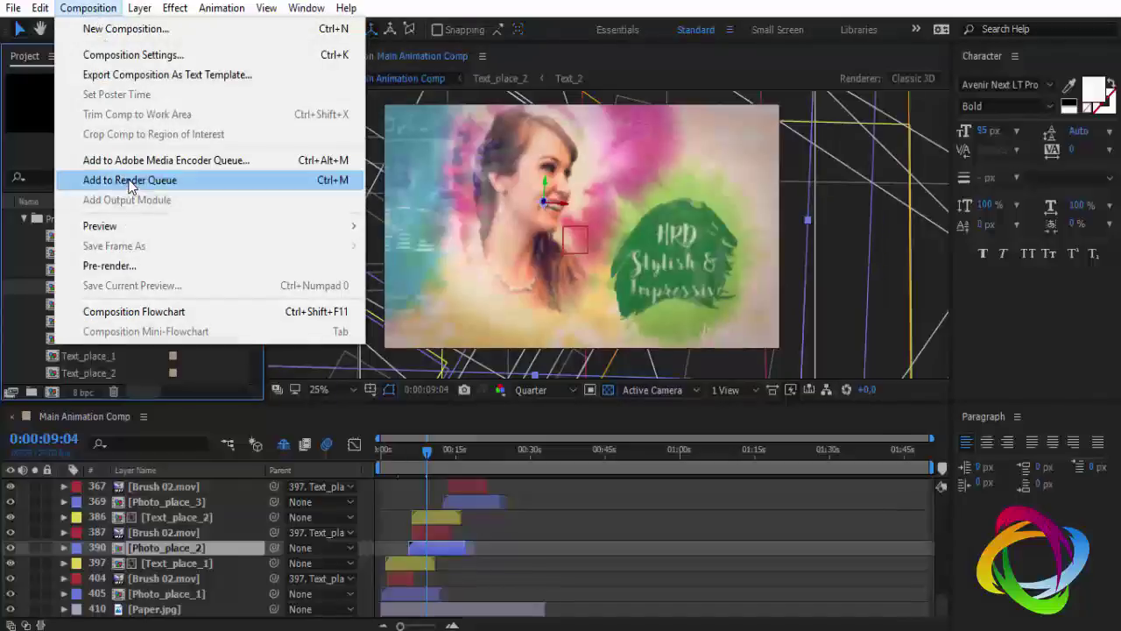
# Add Main Animation Comp to the Render Queue as queued item 3
pyautogui.click(128, 183)
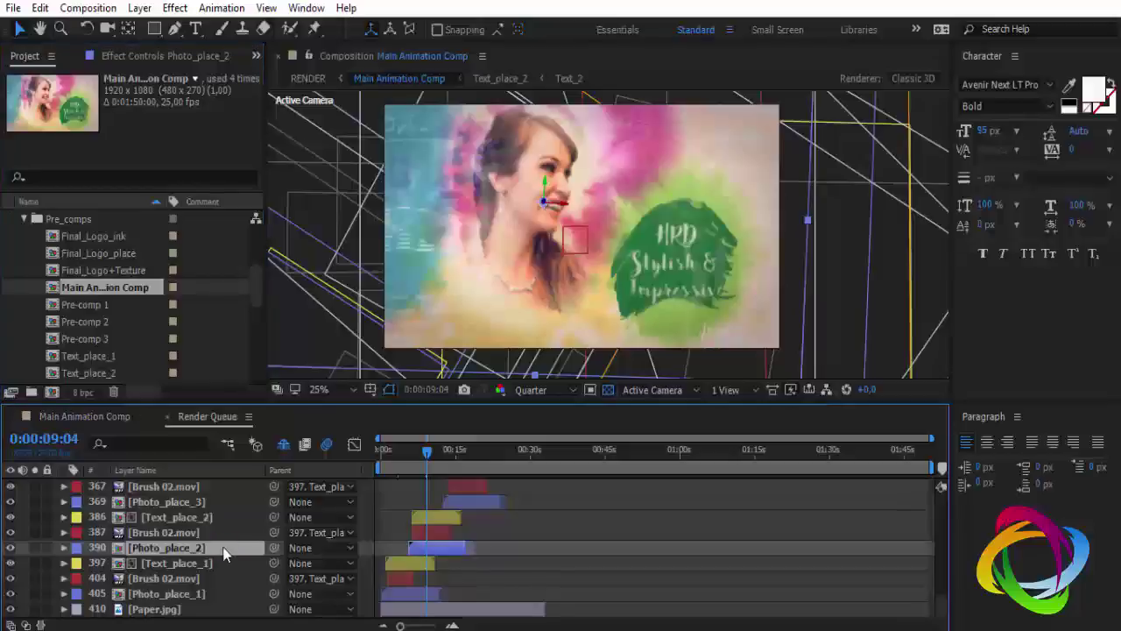
pyautogui.scroll(-1, 174, 573)
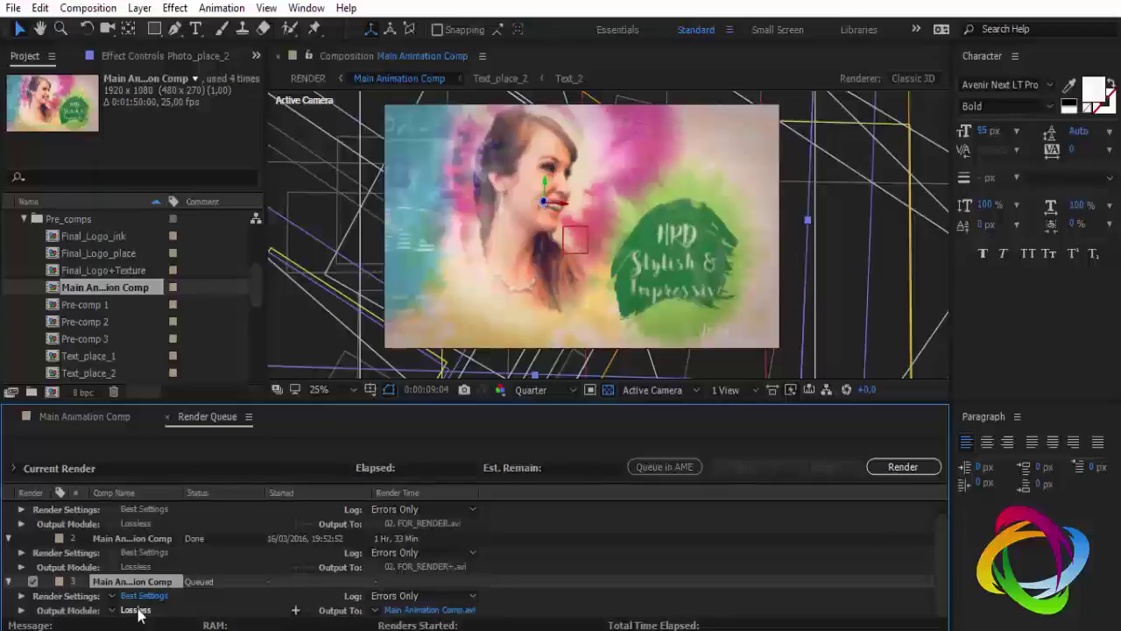
# Switch item 3's output module from Lossless AVI to QuickTime and enlarge the Render Queue panel
pyautogui.click(161, 611)
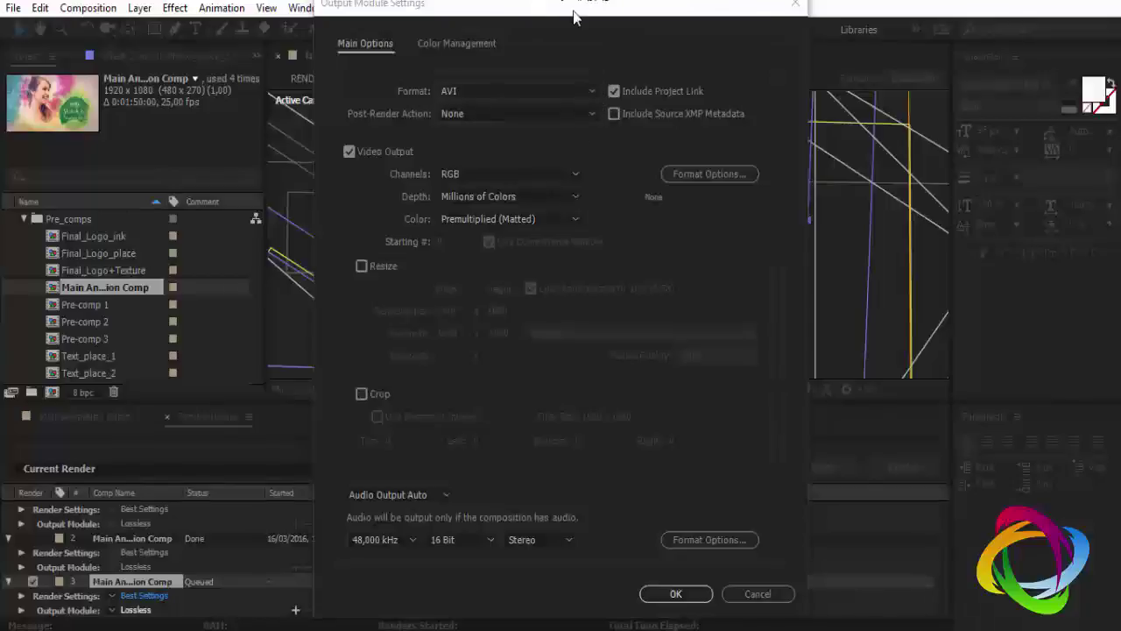
pyautogui.click(593, 88)
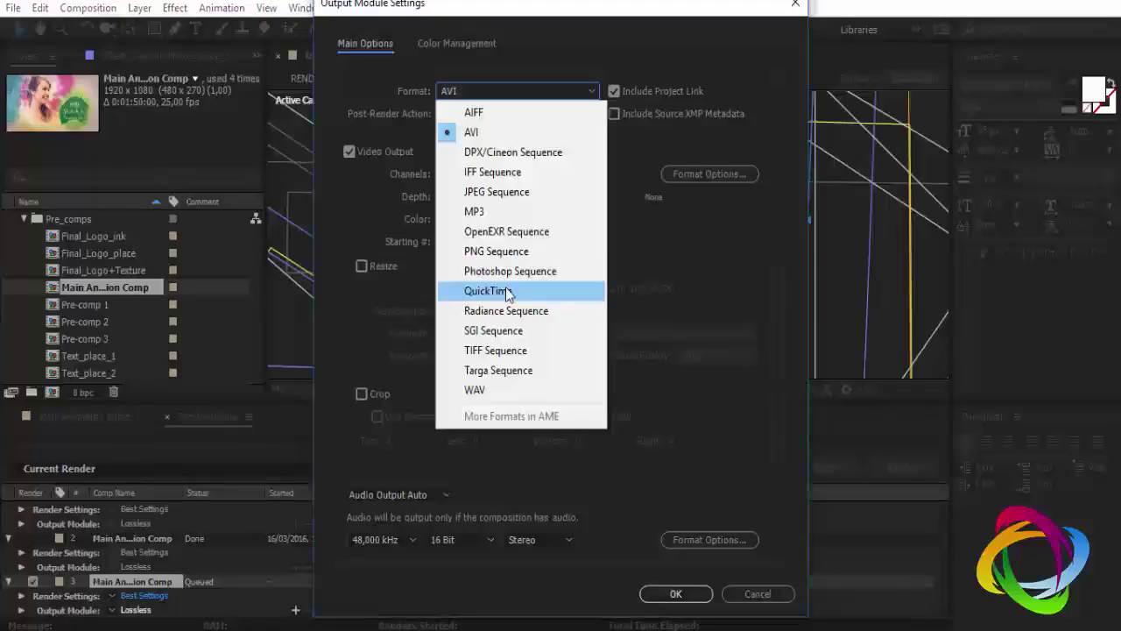
pyautogui.click(510, 294)
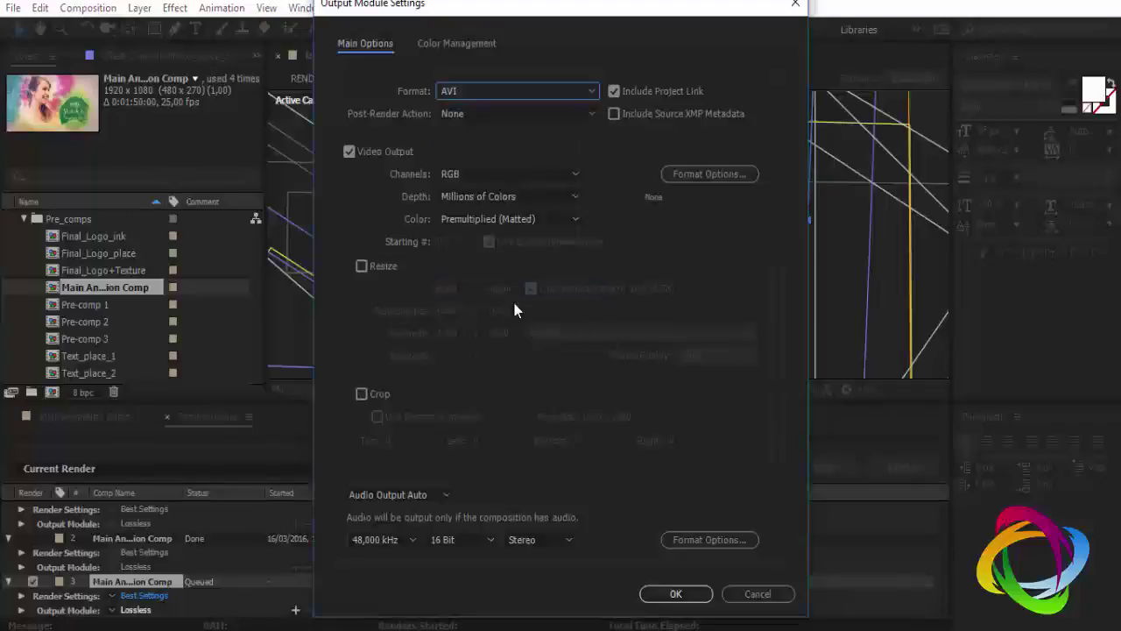
pyautogui.click(673, 595)
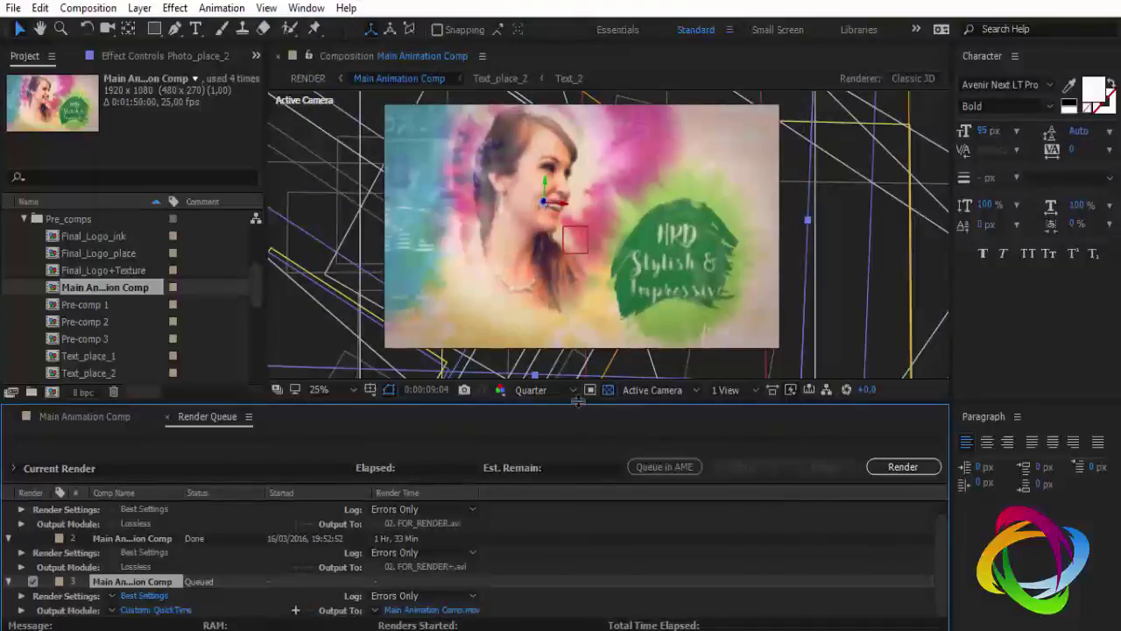
pyautogui.moveTo(582, 410); pyautogui.dragTo(562, 377)
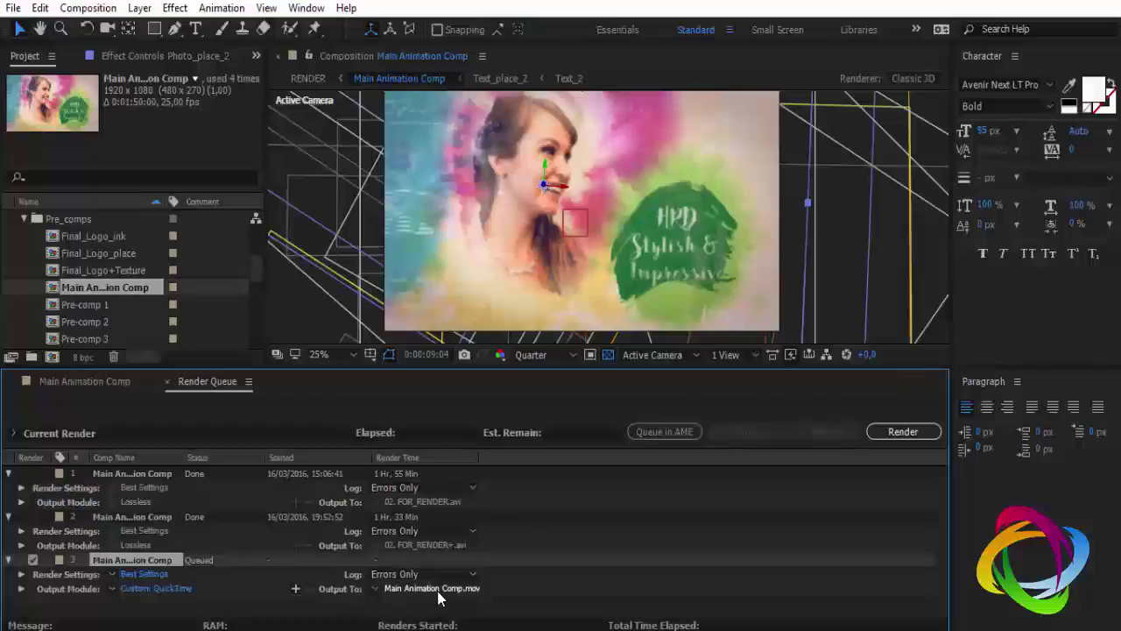
# Save the output as 'Main Animation Comp' on the desktop (Área de Trabalho), then quit with Ctrl+Q
pyautogui.click(437, 590)
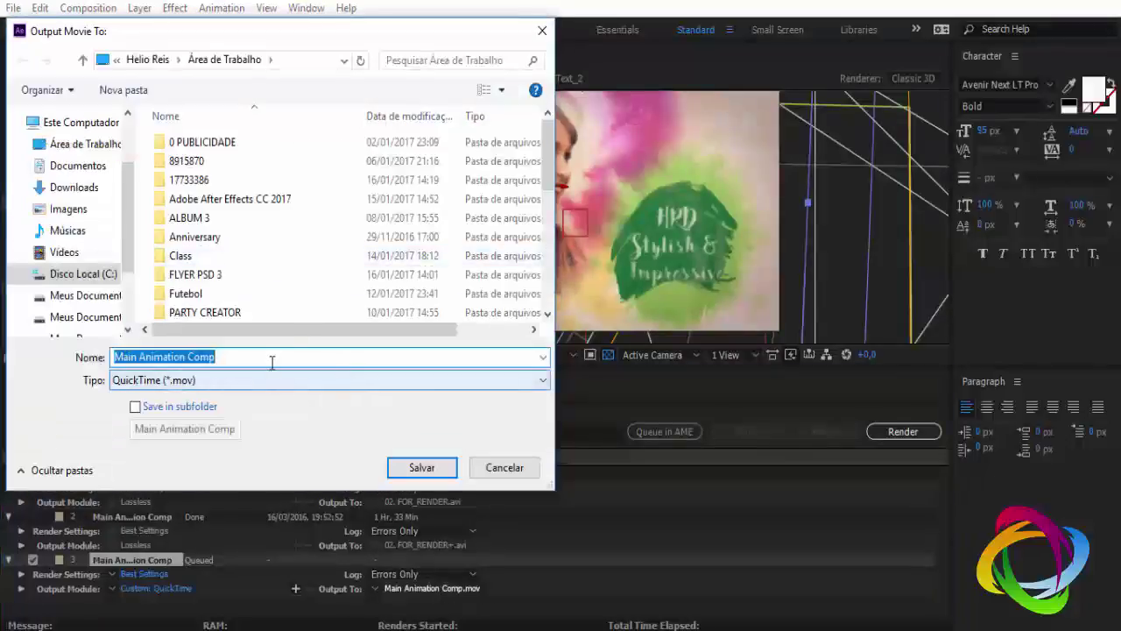
pyautogui.click(83, 144)
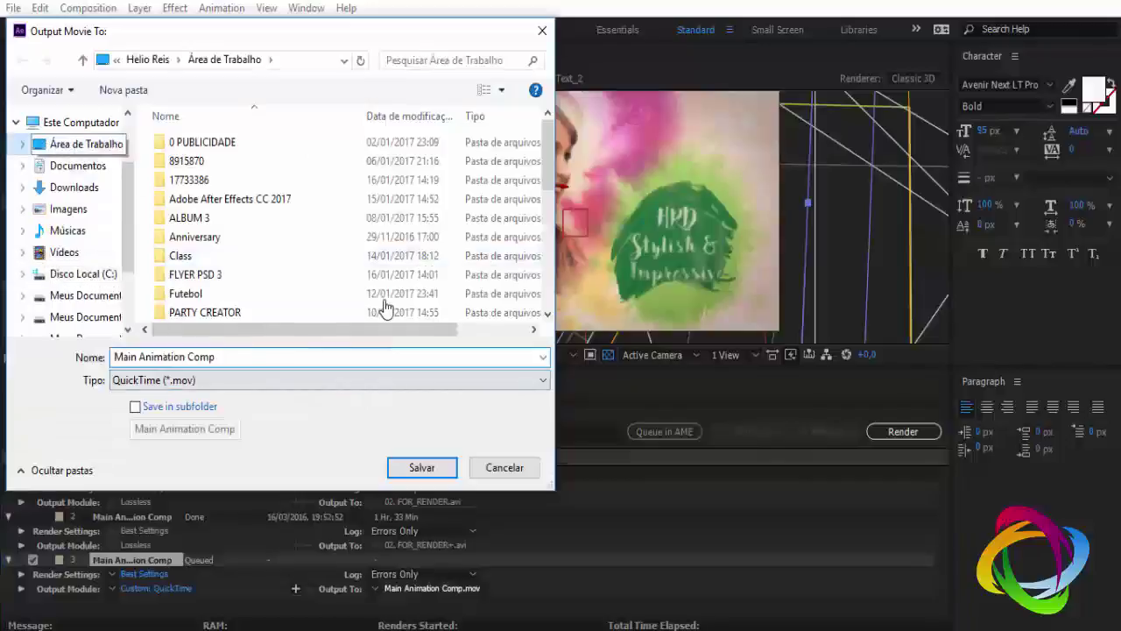
pyautogui.click(419, 467)
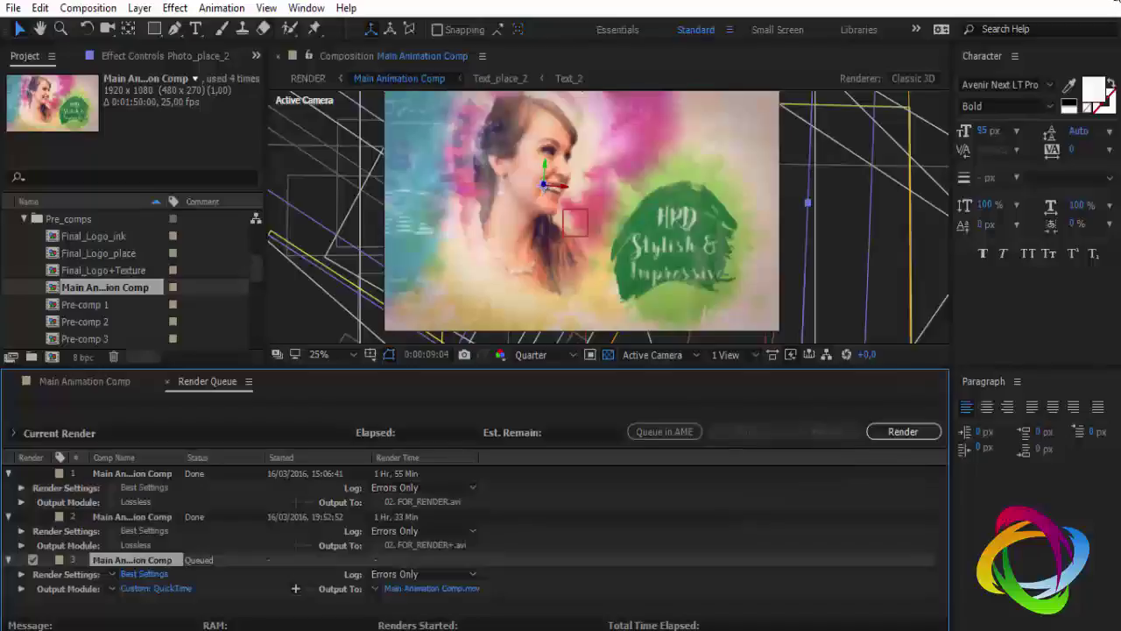
pyautogui.hotkey('ctrl', 'q')
# Answer the save prompt, play the slideshow in KMPlayer, jump back to about 26 seconds, and pause
pyautogui.click(644, 340)
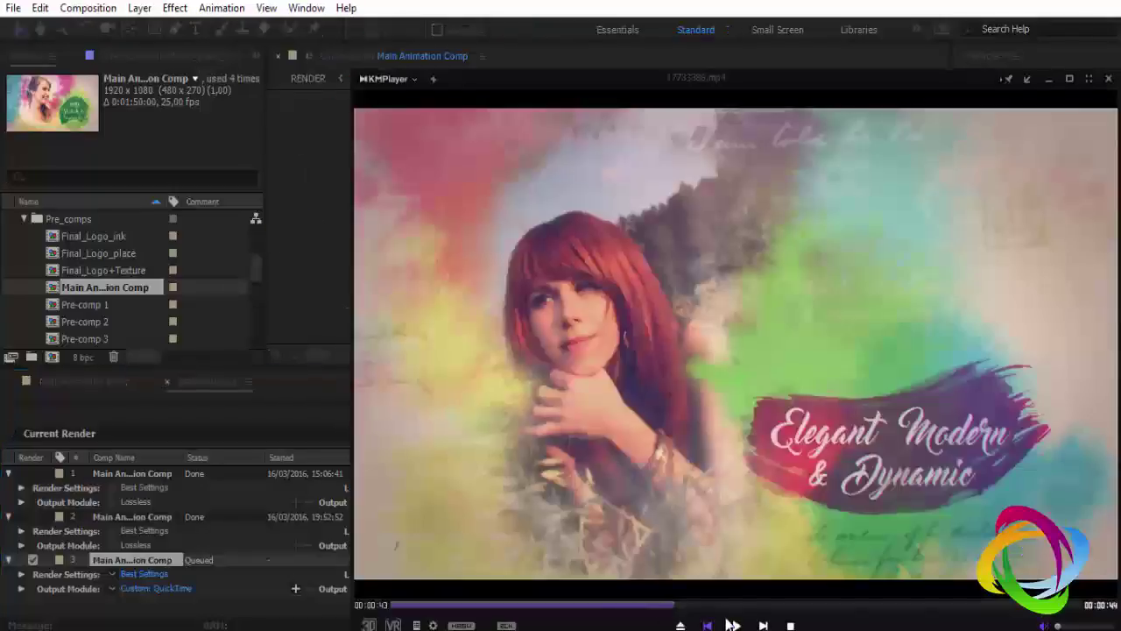
pyautogui.click(733, 624)
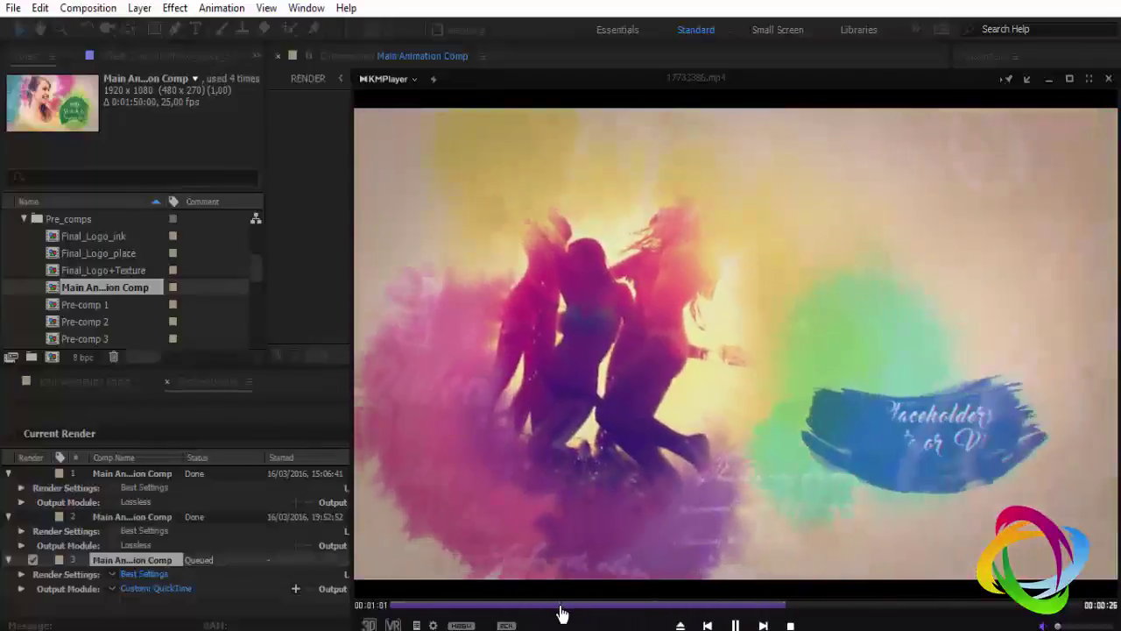
pyautogui.click(560, 607)
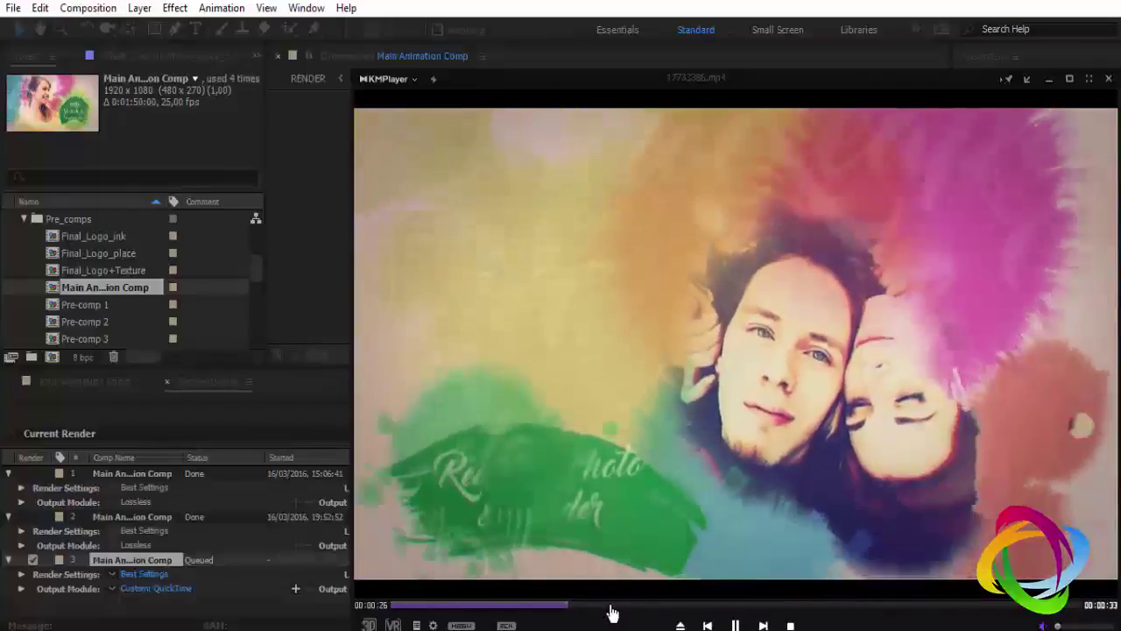
pyautogui.click(735, 625)
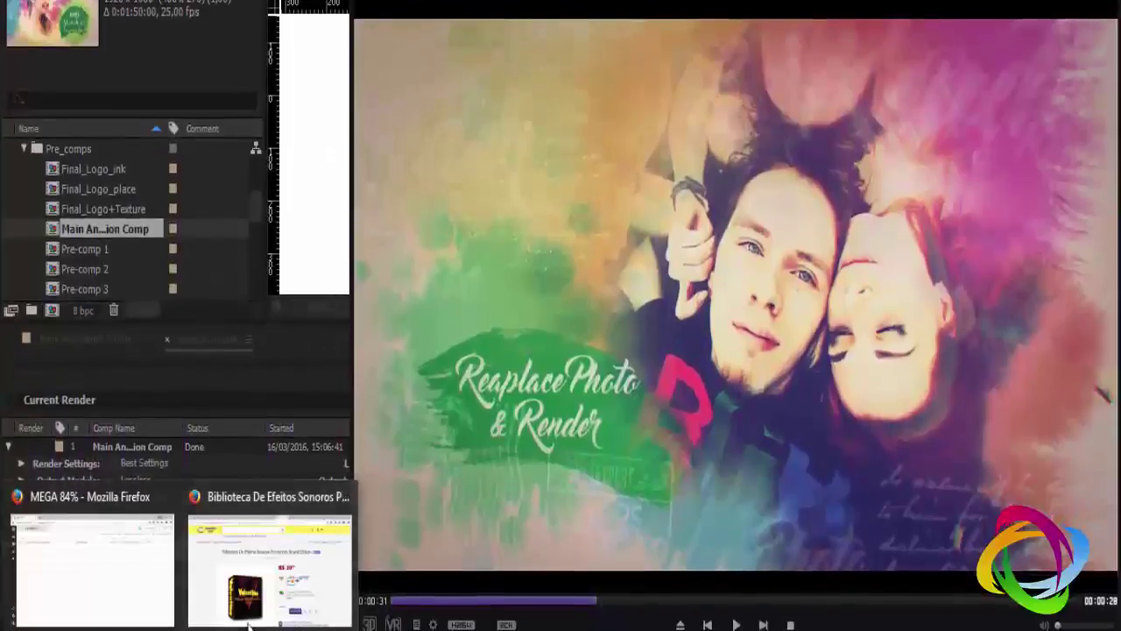
# Bring the Mercado Livre listing to the front in Firefox, clear the selection, and scroll the page
pyautogui.click(249, 617)
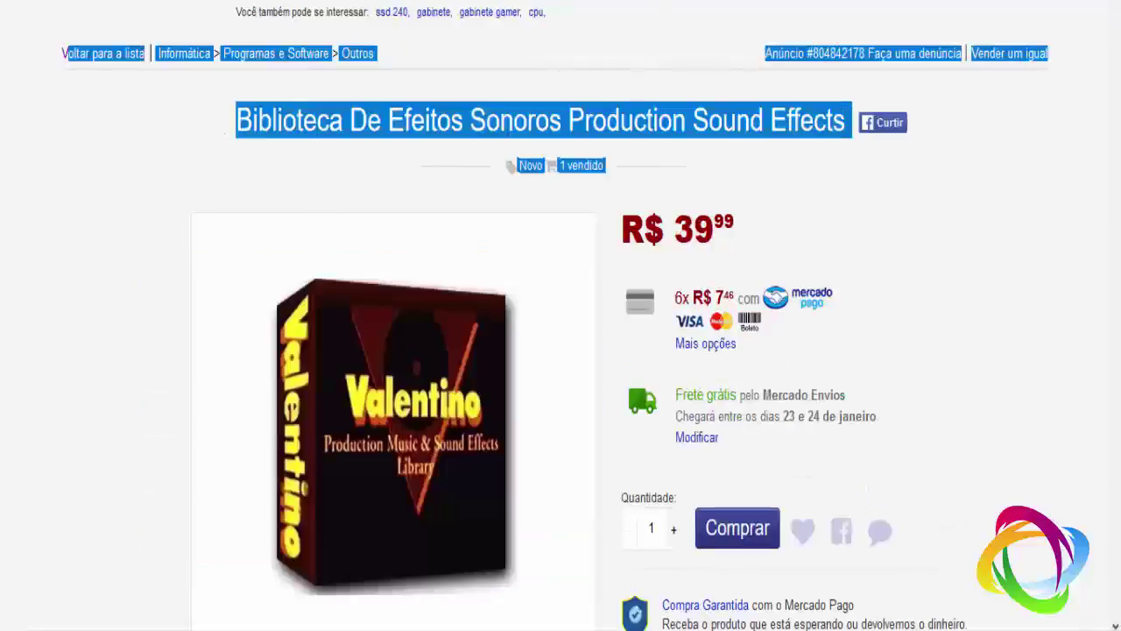
pyautogui.click(86, 243)
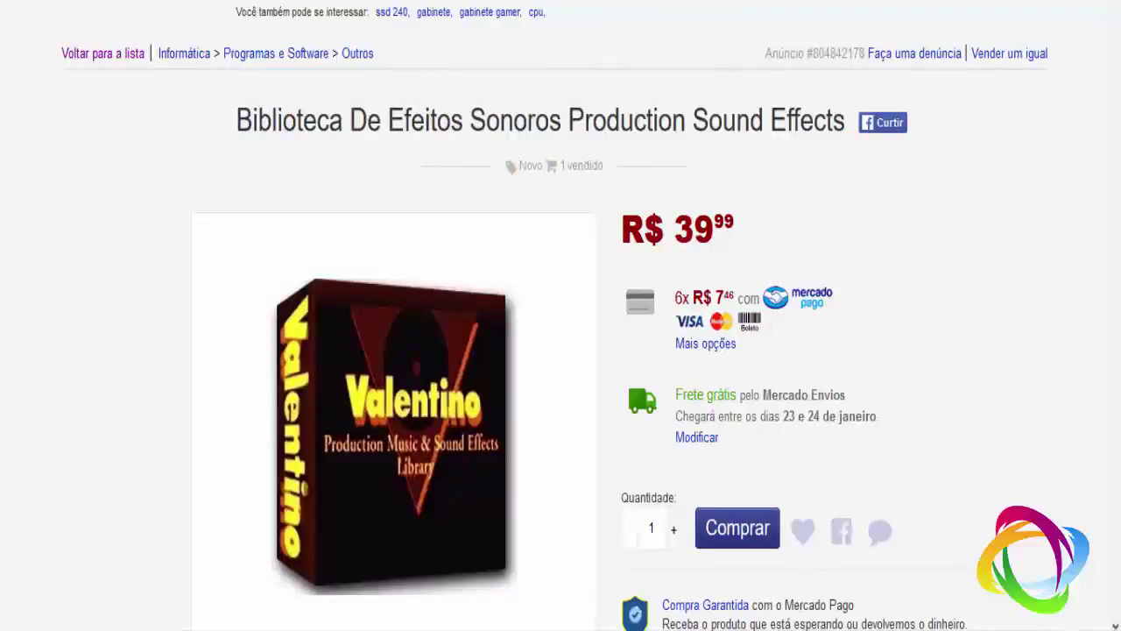
pyautogui.scroll(-10, 560, 350)
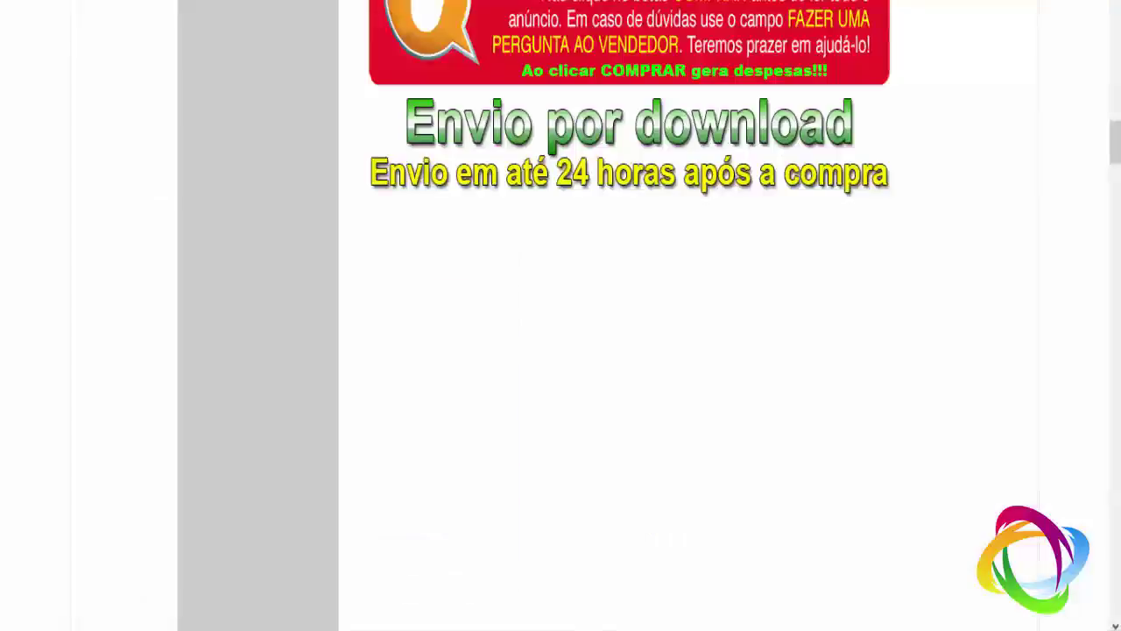
pyautogui.scroll(5, 561, 315)
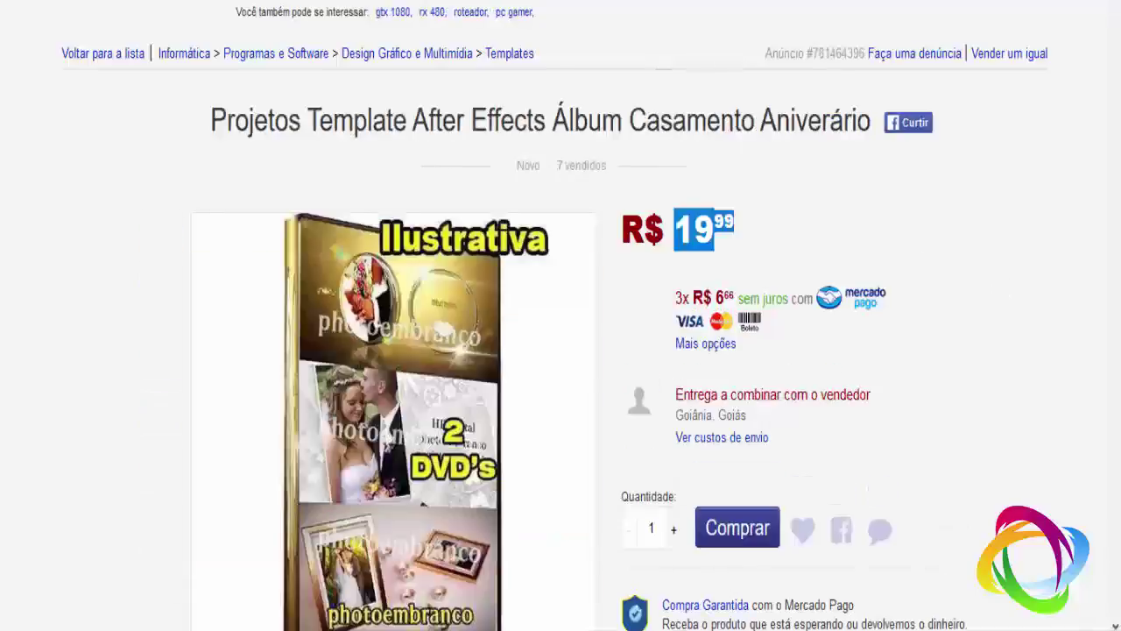
# Select and then deselect part of the listing title, and scroll back up the product page
pyautogui.moveTo(472, 120); pyautogui.dragTo(647, 120)
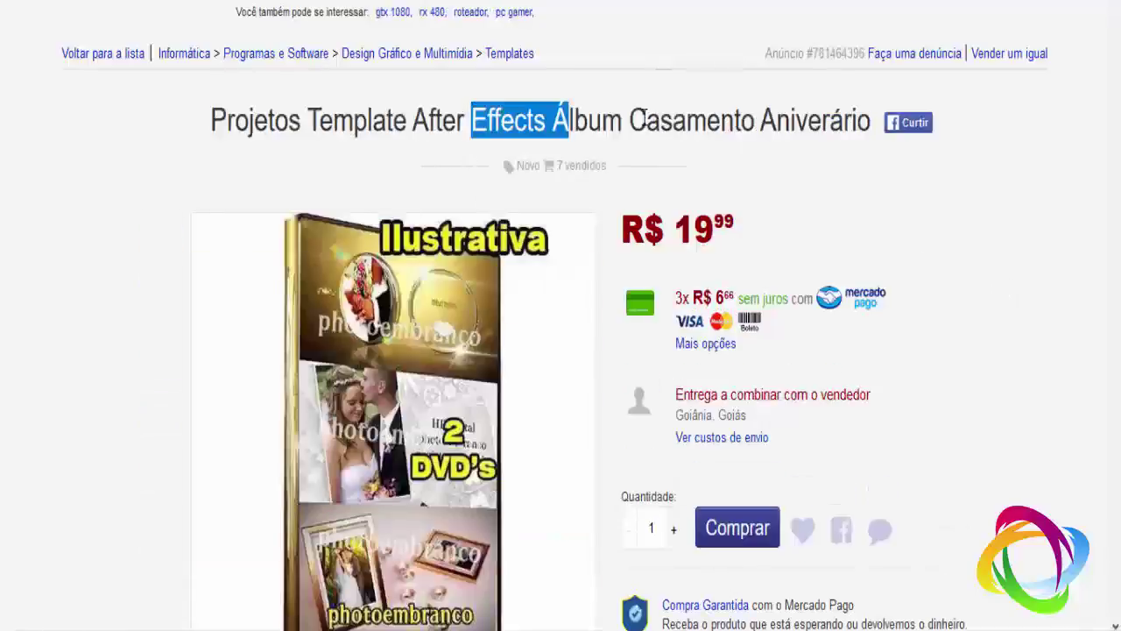
pyautogui.click(690, 138)
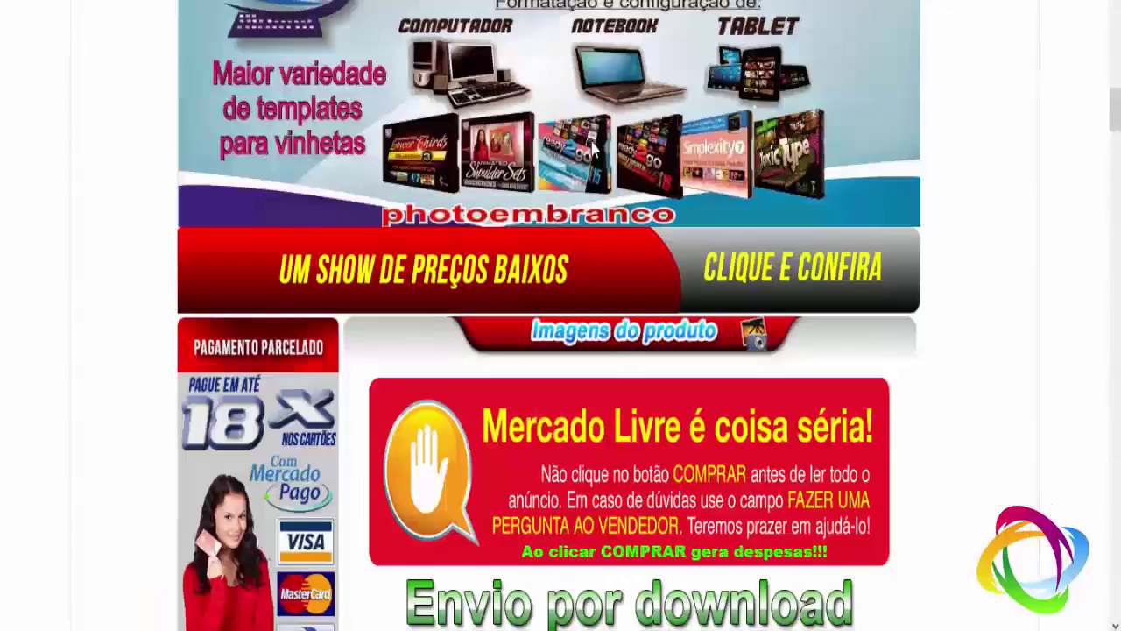
pyautogui.scroll(5, 569, 193)
pyautogui.scroll(5, 556, 210)
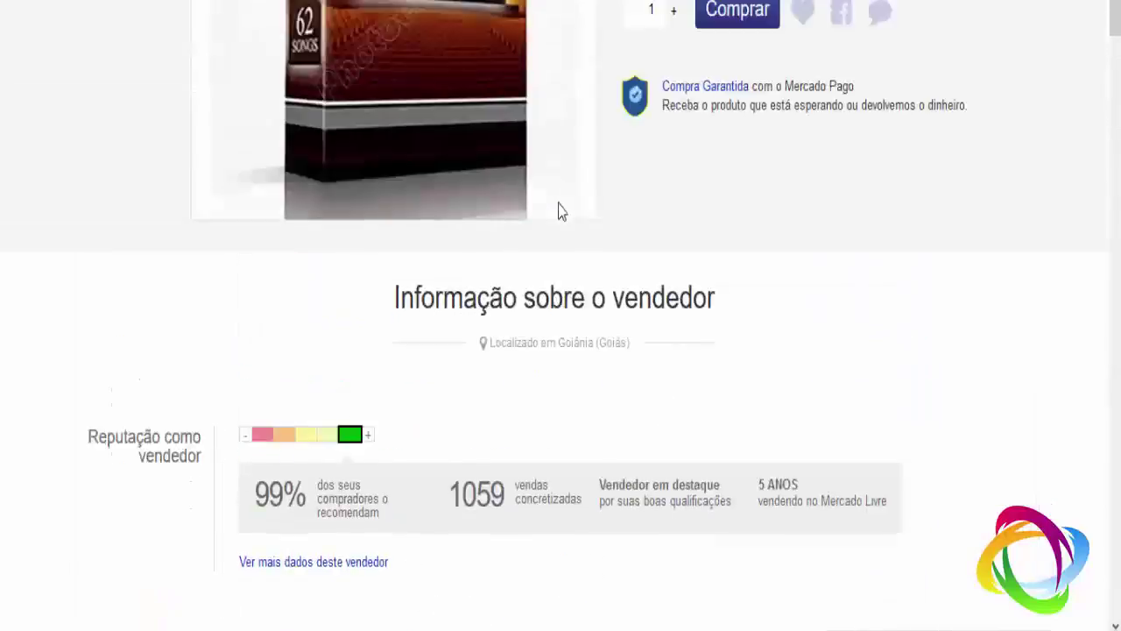
pyautogui.scroll(5, 525, 211)
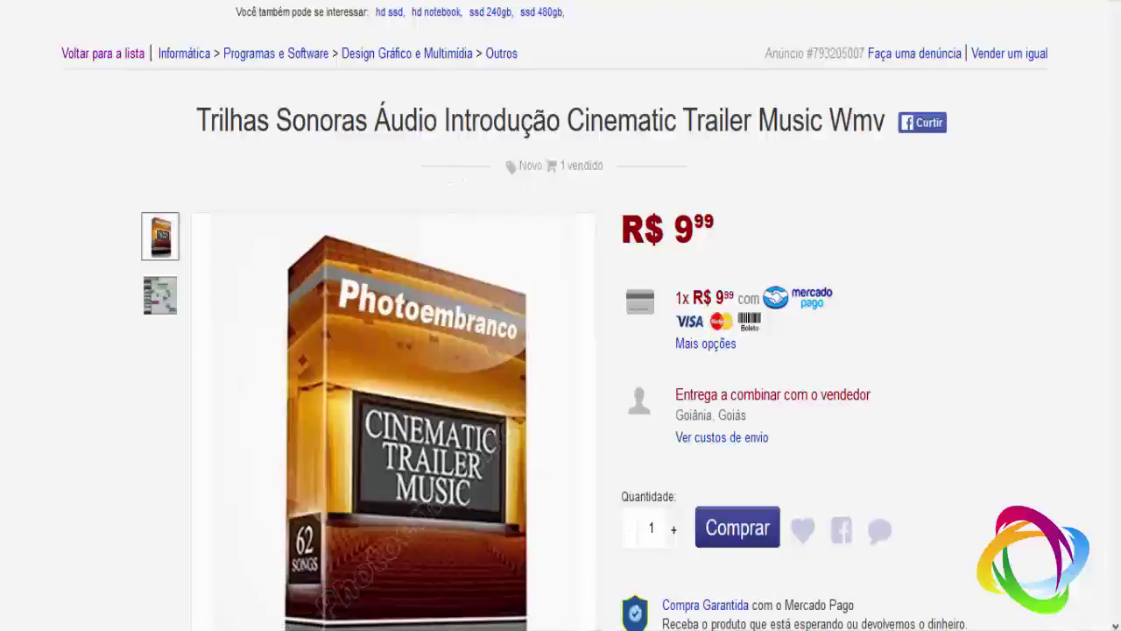